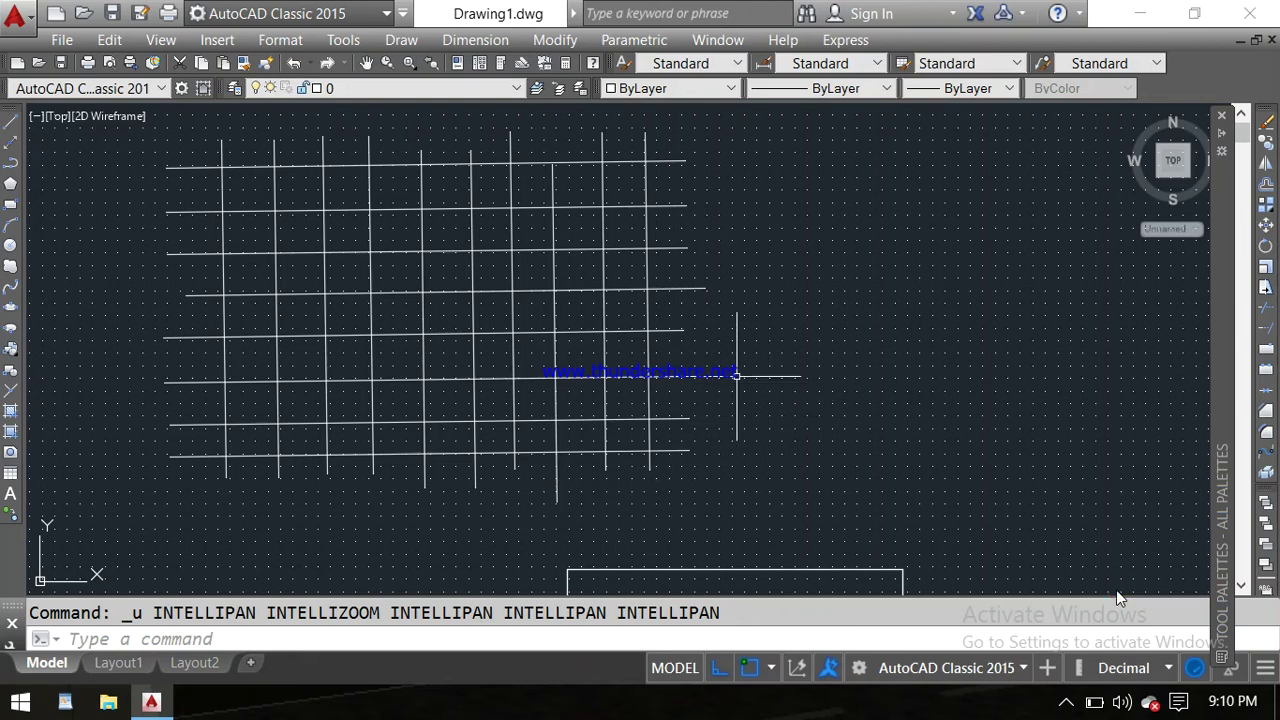
Frame the line grid in view and browse the editing commands list
{"action": "scroll", "coordinate": [774, 429], "scroll_direction": "down", "scroll_amount": 1}
{"action": "scroll", "coordinate": [772, 363], "scroll_direction": "down", "scroll_amount": 1}
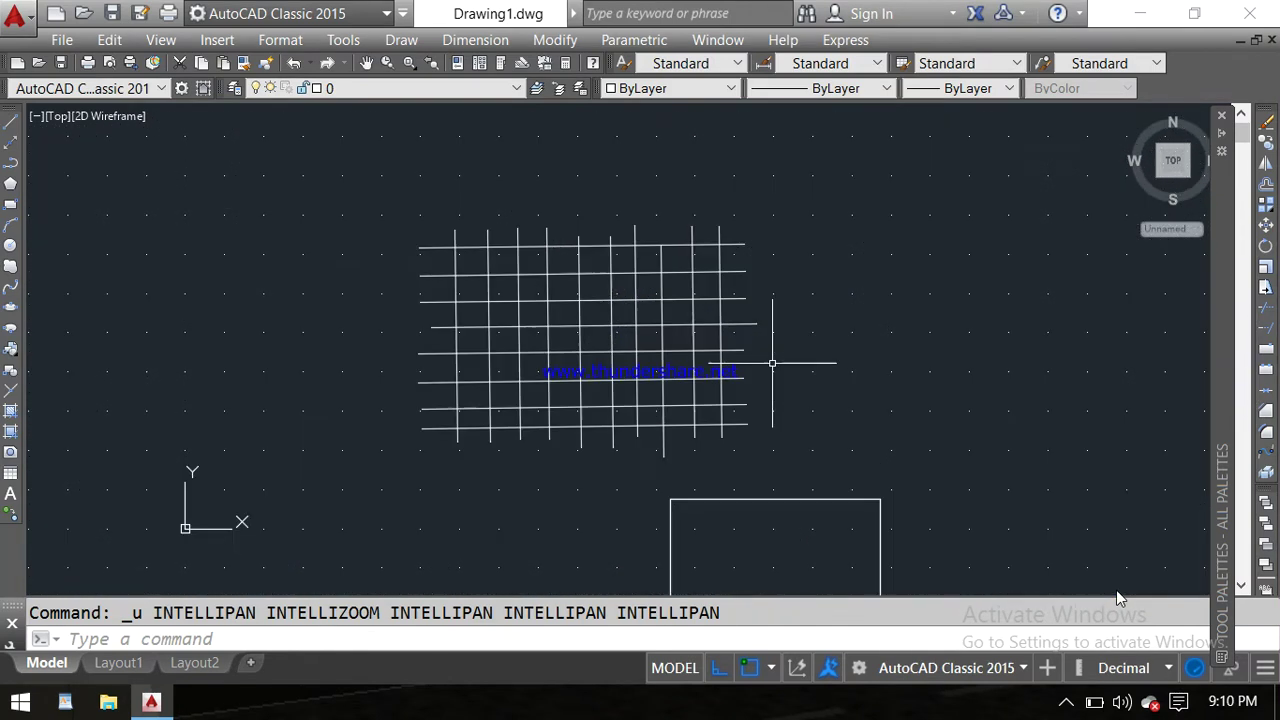
{"action": "middle_click_drag", "start_coordinate": [791, 380], "coordinate": [684, 318]}
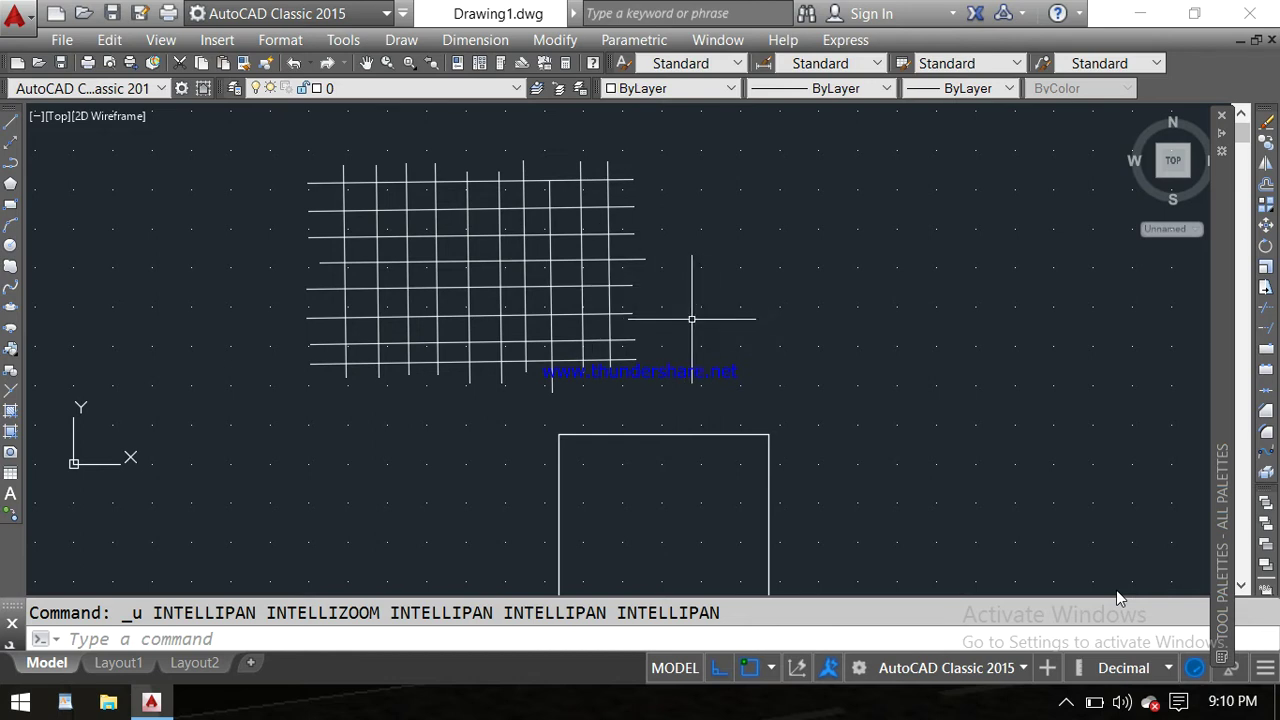
{"action": "scroll", "coordinate": [687, 317], "scroll_direction": "up", "scroll_amount": 2}
{"action": "mouse_move", "coordinate": [687, 317]}
{"action": "middle_mouse_down"}
{"action": "mouse_move", "coordinate": [694, 389]}
{"action": "mouse_move", "coordinate": [714, 409]}
{"action": "mouse_move", "coordinate": [783, 391]}
{"action": "mouse_move", "coordinate": [757, 369]}
{"action": "mouse_move", "coordinate": [729, 297]}
{"action": "middle_mouse_up"}
{"action": "scroll", "coordinate": [780, 386], "scroll_direction": "down", "scroll_amount": 2}
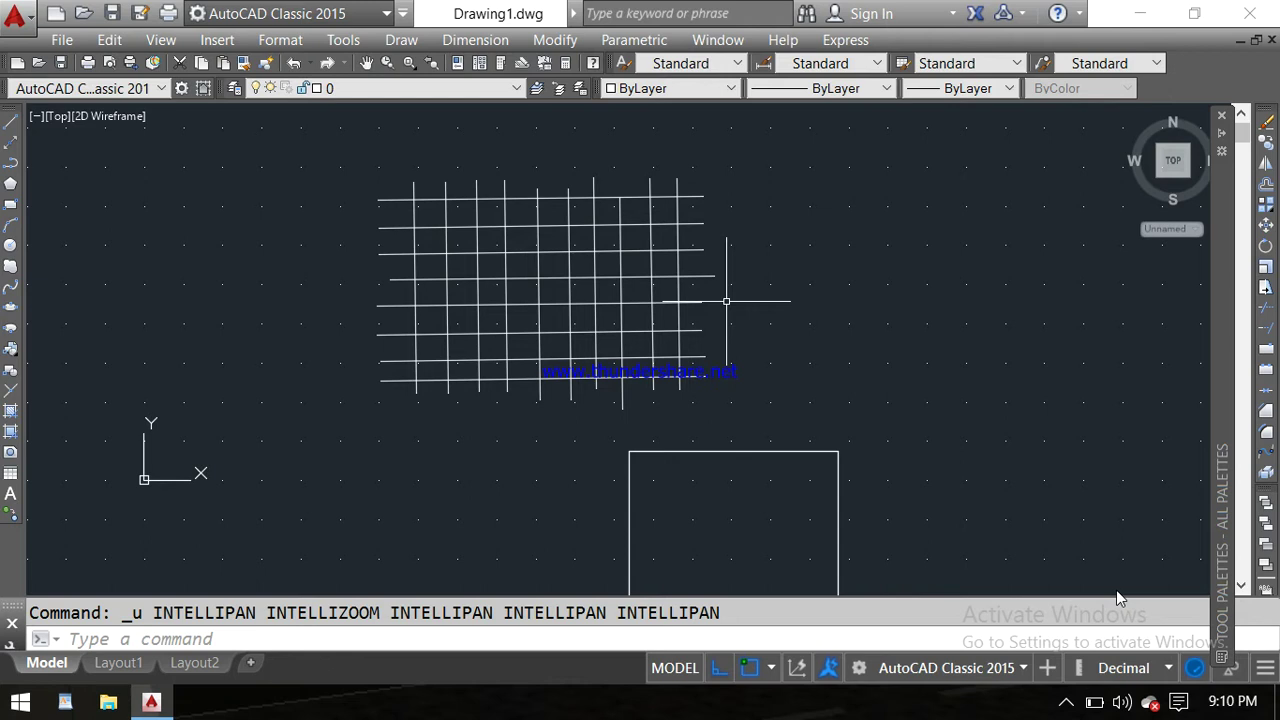
{"action": "scroll", "coordinate": [751, 307], "scroll_direction": "up", "scroll_amount": 2}
{"action": "middle_click_drag", "start_coordinate": [751, 307], "coordinate": [754, 346]}
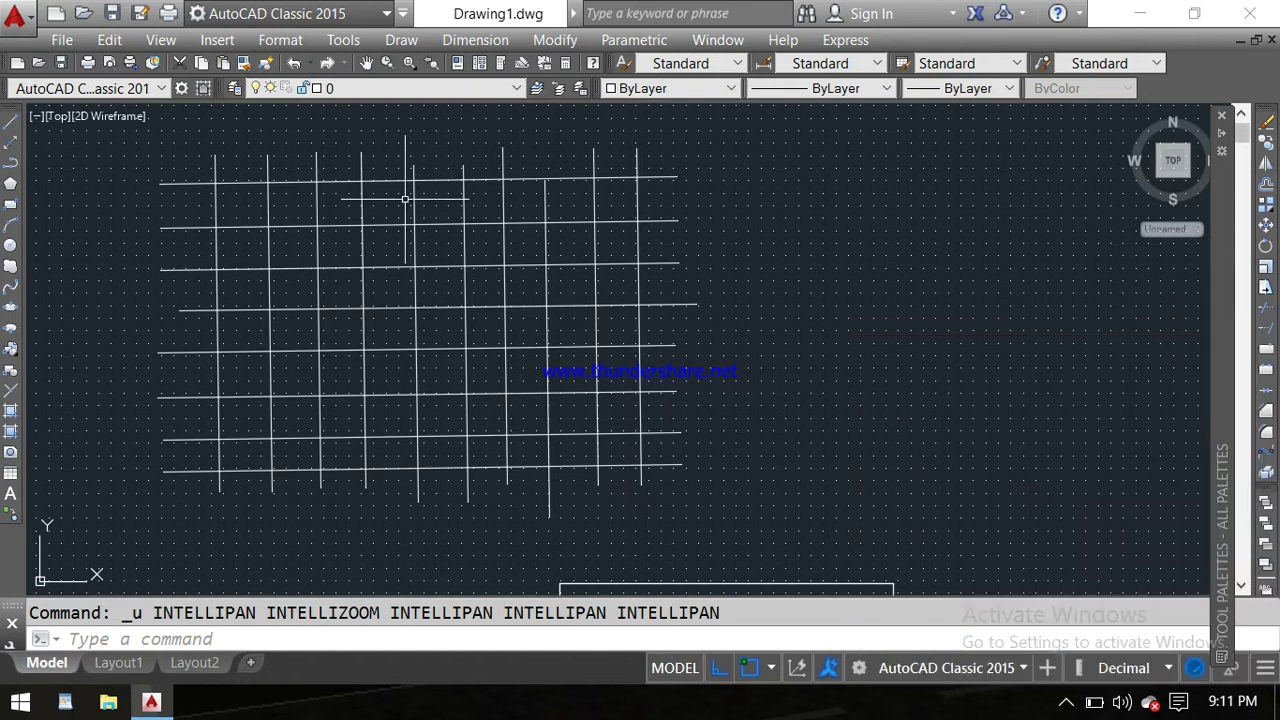
{"action": "left_click", "coordinate": [556, 40]}
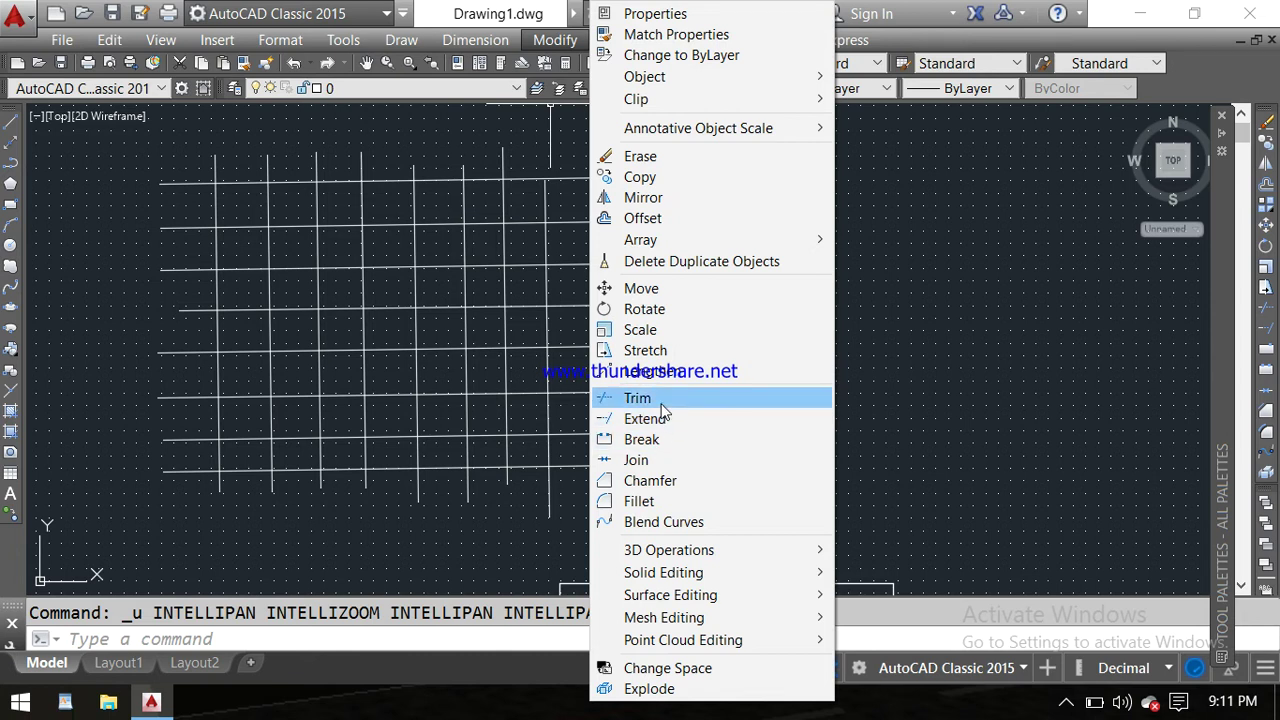
{"action": "left_click", "coordinate": [851, 316]}
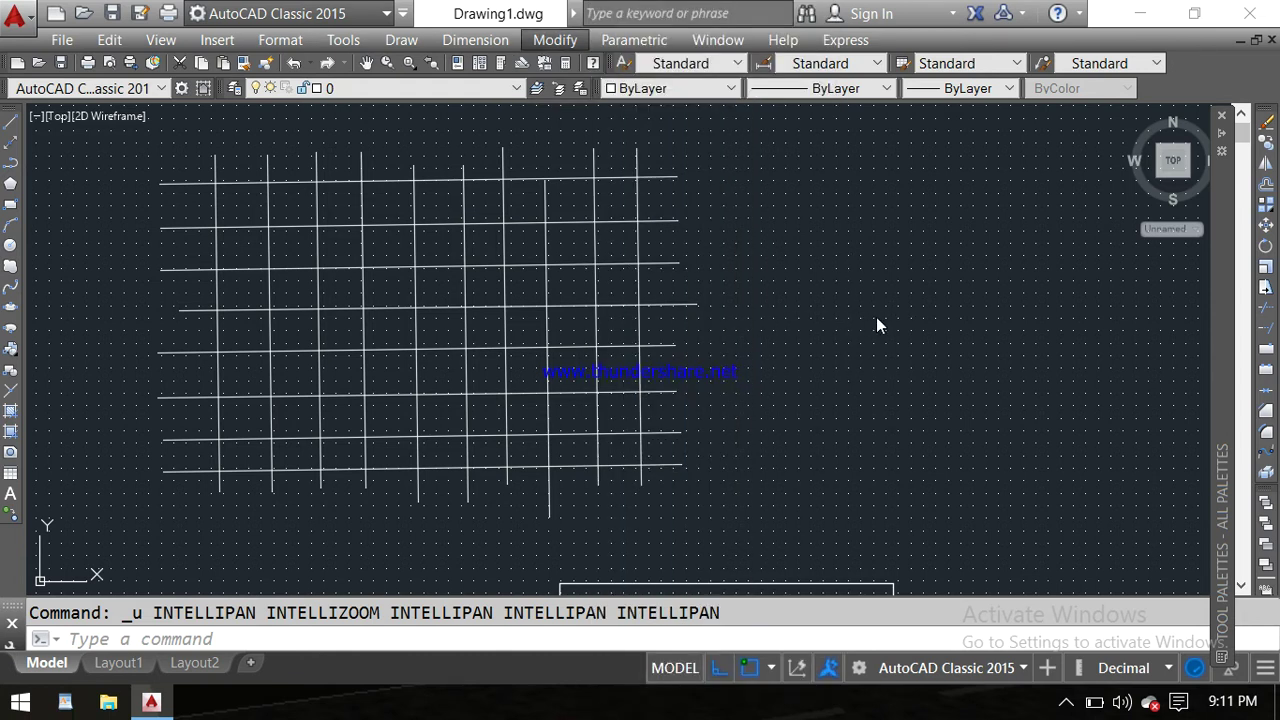
Trim line ends and row segments with crossing windows, then undo the last trim
{"action": "left_click", "coordinate": [935, 282]}
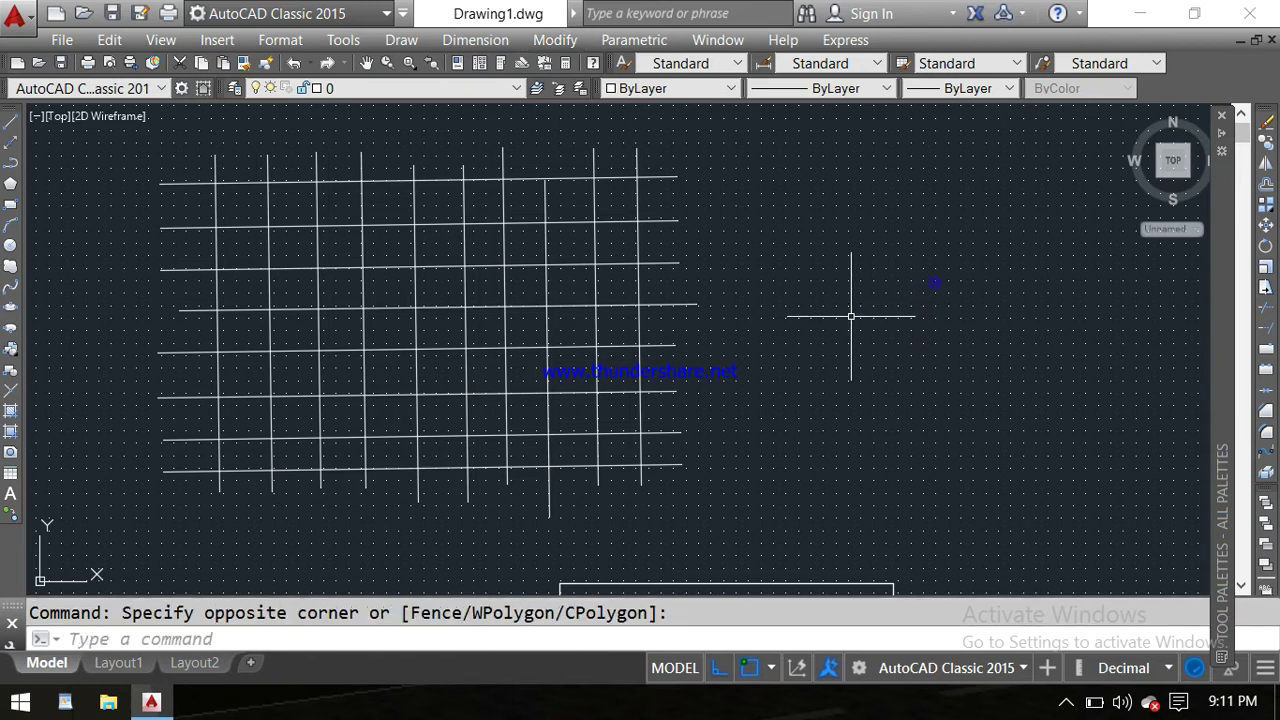
{"action": "type", "text": "ts or"}
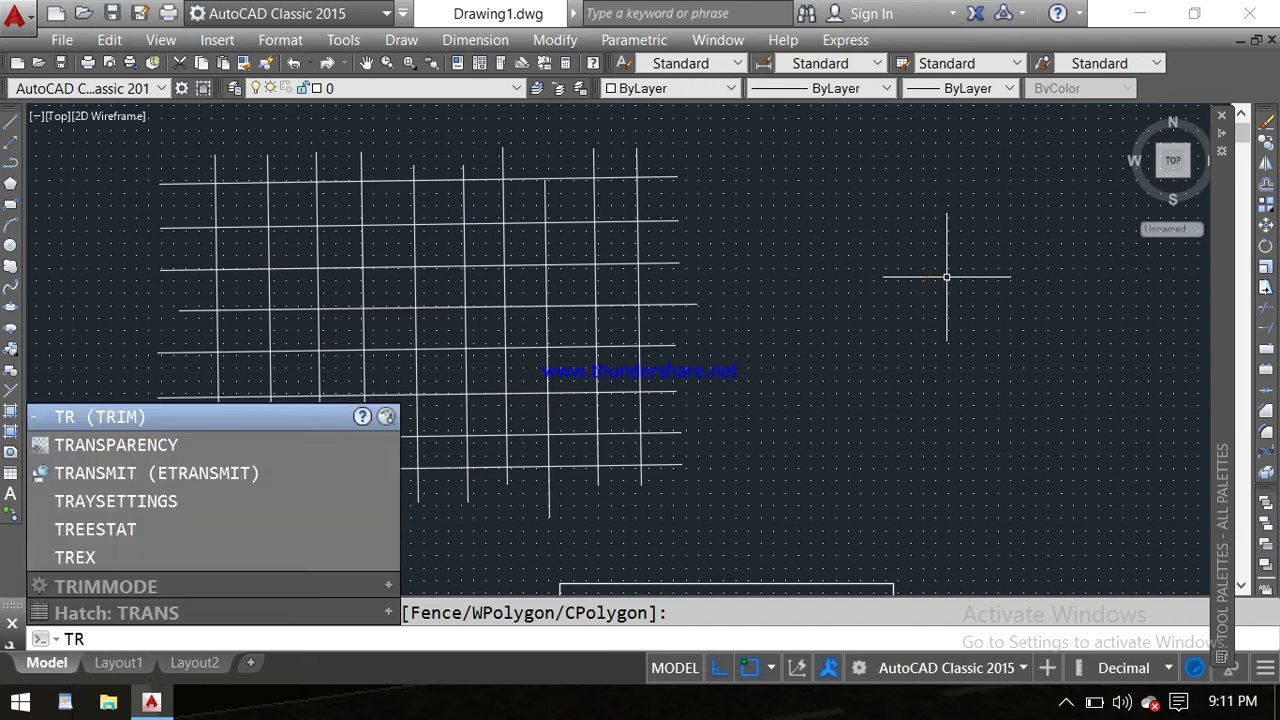
{"action": "key", "text": "Return"}
{"action": "key", "text": "Return"}
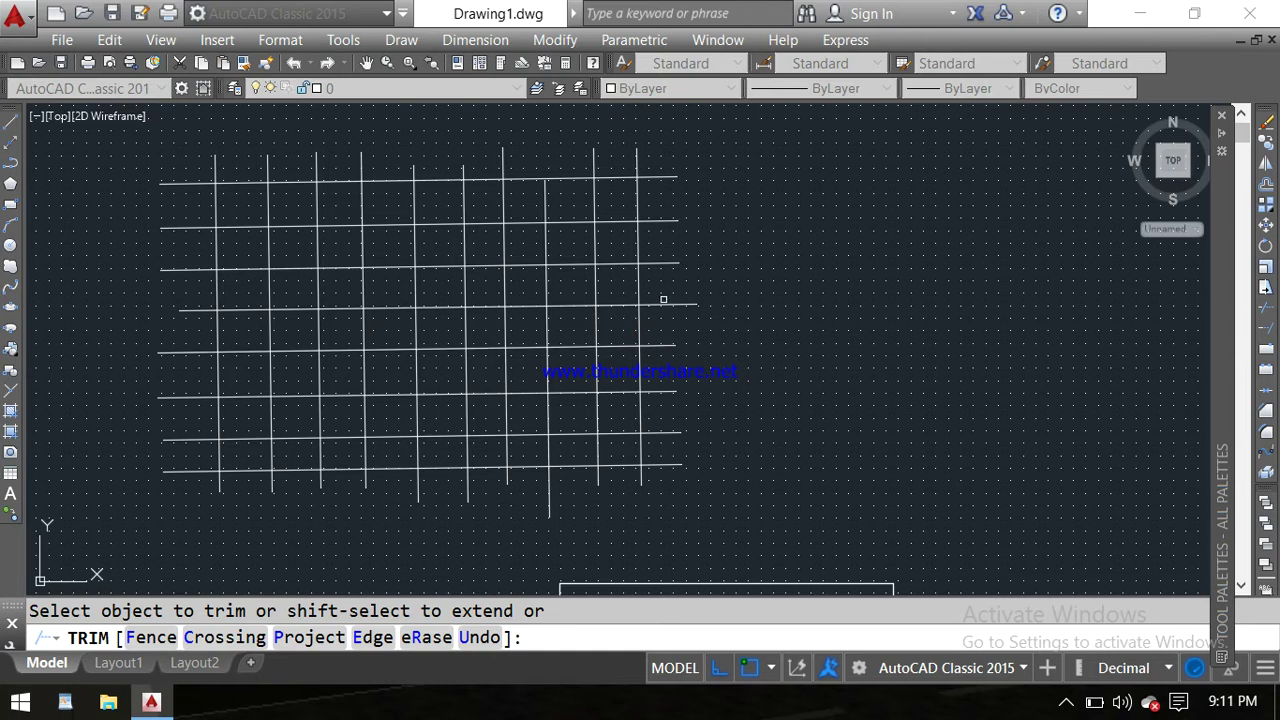
{"action": "left_click", "coordinate": [708, 220]}
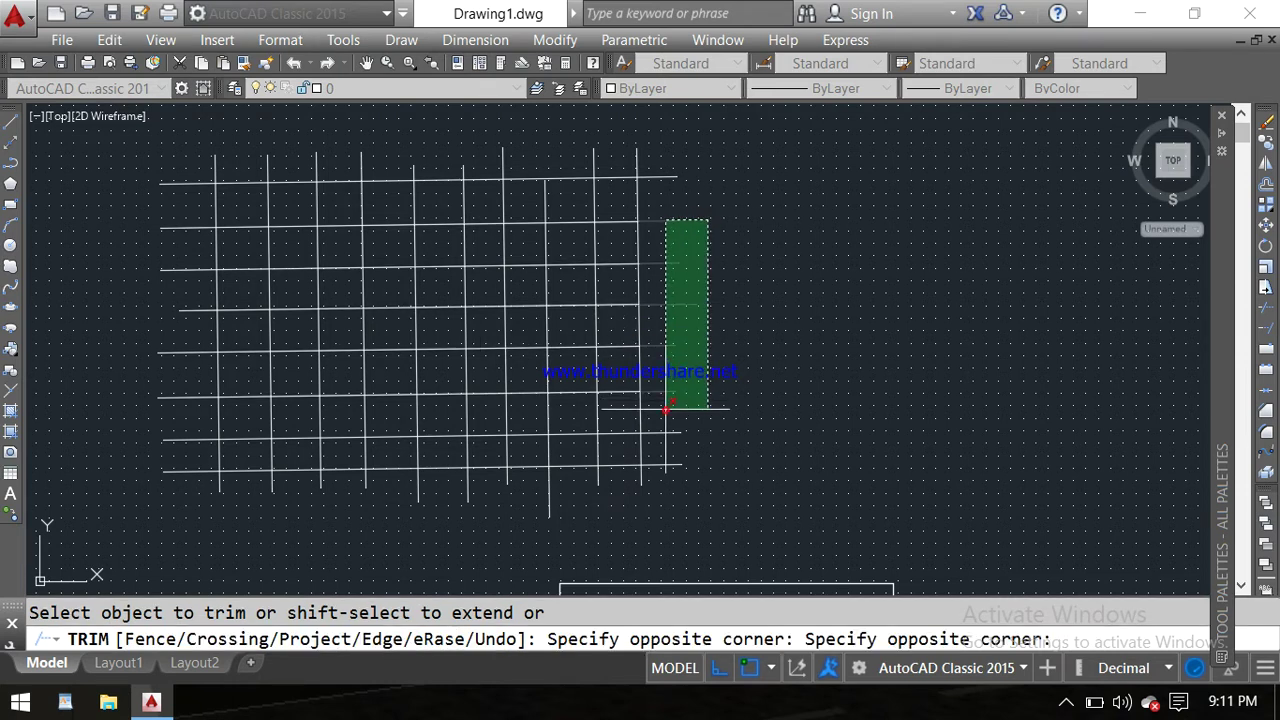
{"action": "left_click", "coordinate": [666, 408]}
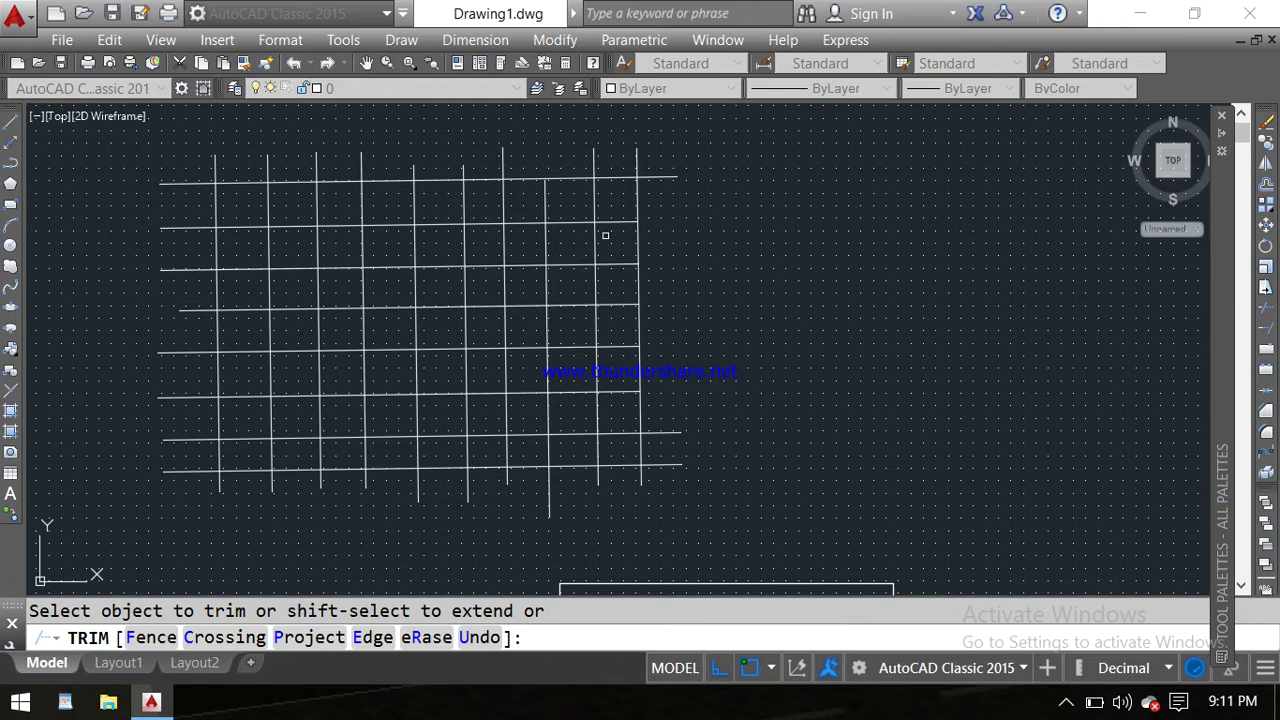
{"action": "left_click", "coordinate": [574, 228]}
{"action": "left_click", "coordinate": [585, 380]}
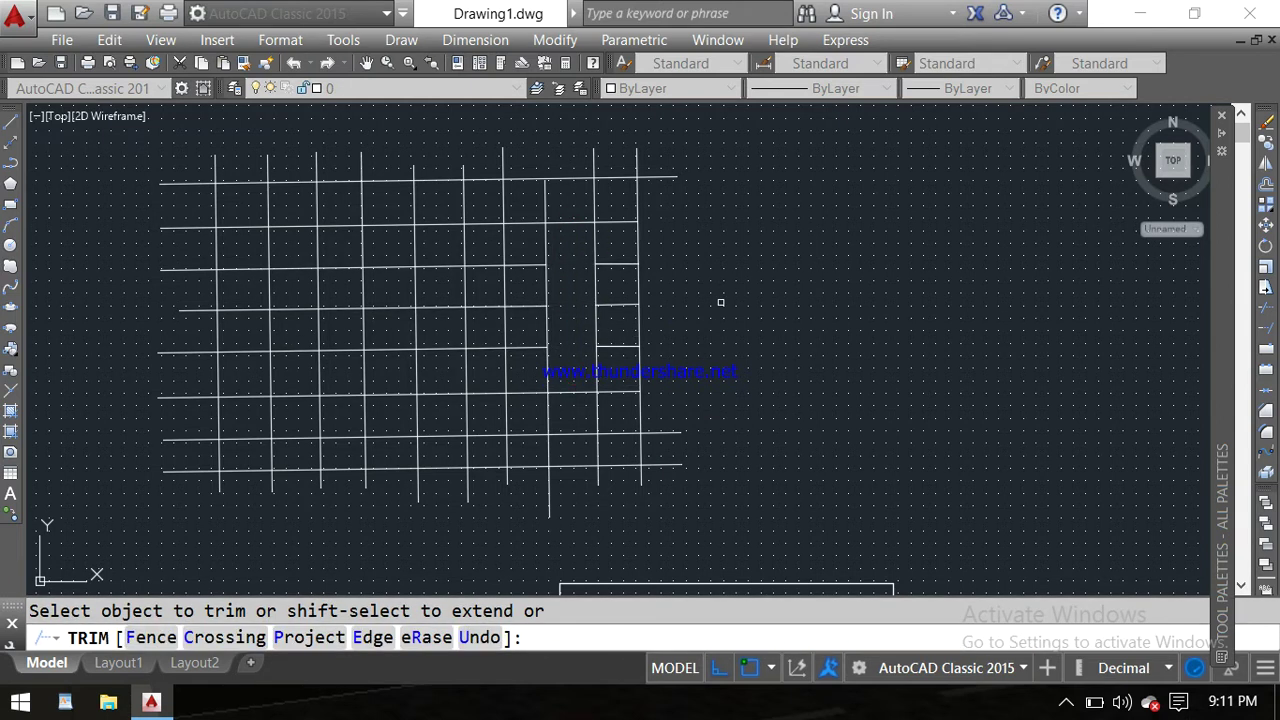
{"action": "key", "text": "ctrl+z"}
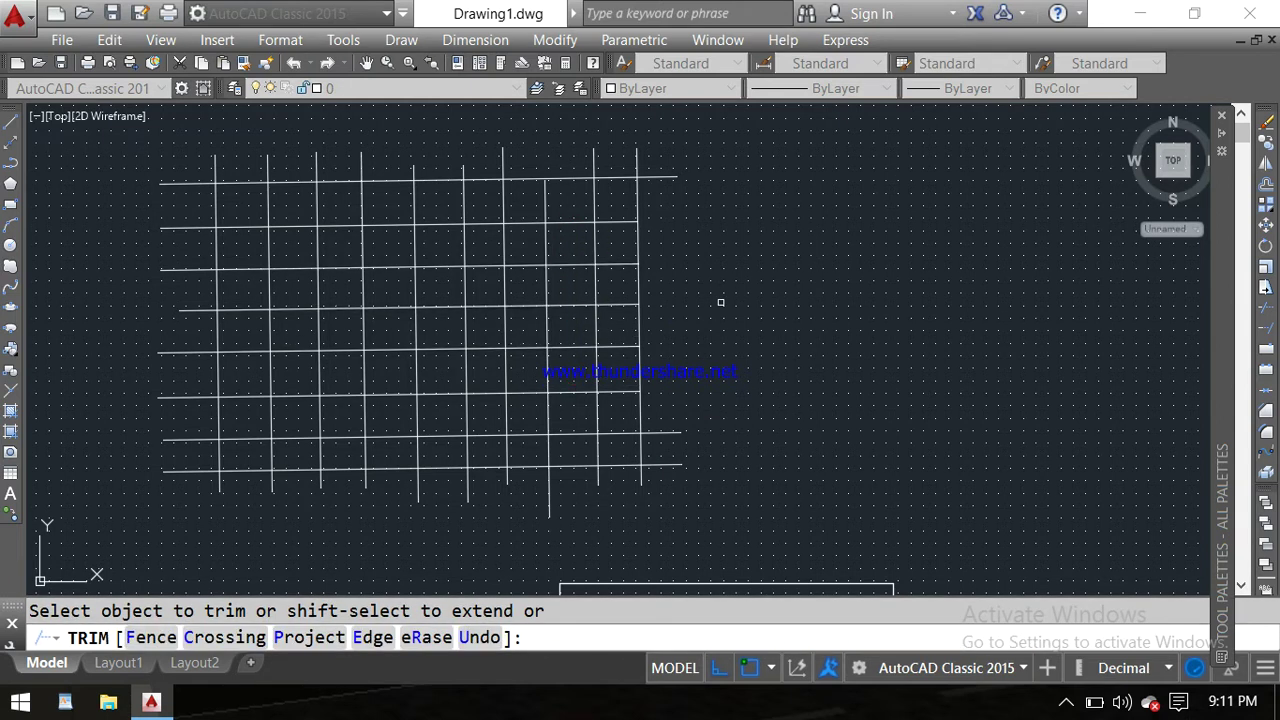
{"action": "key", "text": "Escape"}
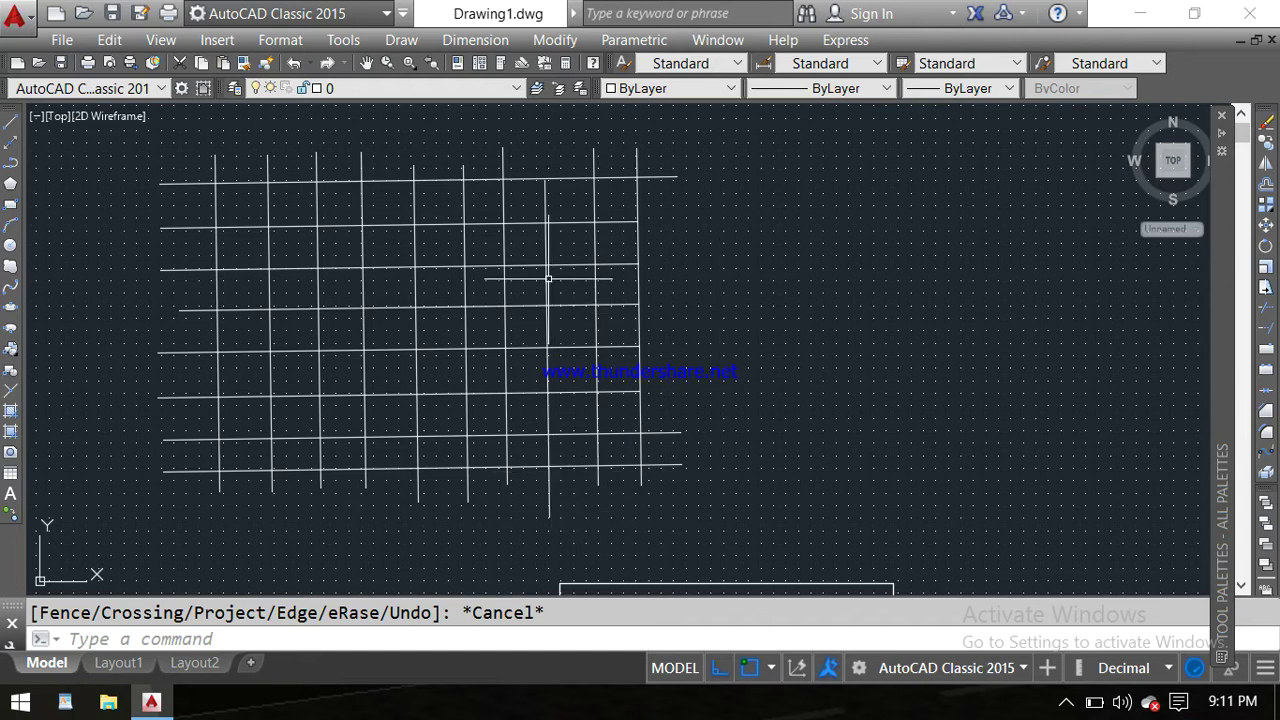
Trim a right-side vertical line segment by segment, leaving only a short top stub
{"action": "type", "text": "tr"}
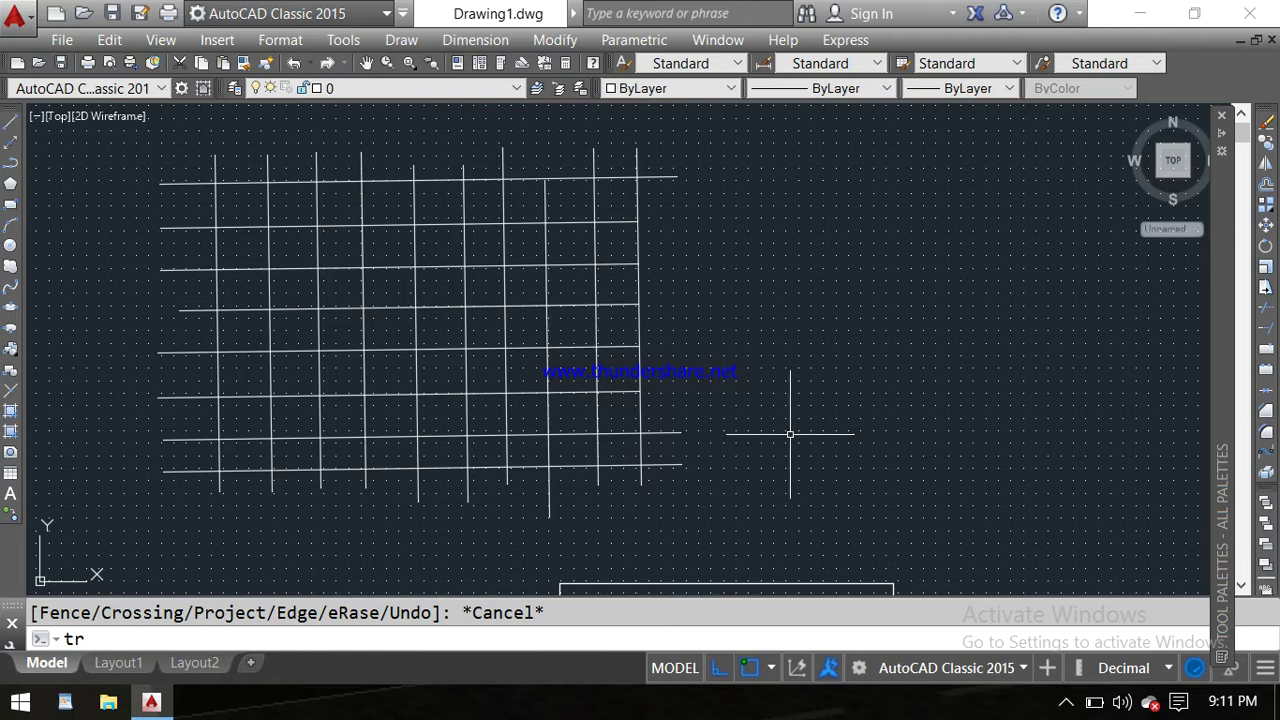
{"action": "key", "text": "Return"}
{"action": "key", "text": "Return"}
{"action": "left_click", "coordinate": [549, 497]}
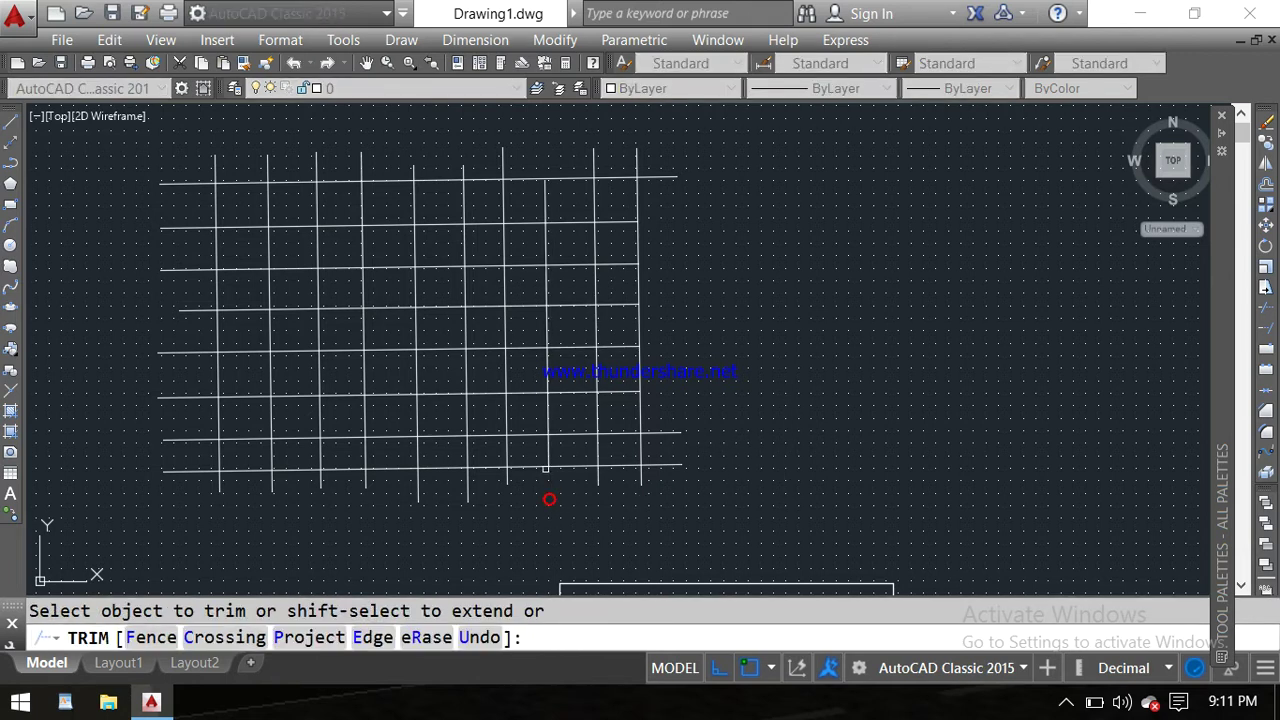
{"action": "left_click", "coordinate": [546, 451]}
{"action": "left_click", "coordinate": [548, 411]}
{"action": "left_click_drag", "start_coordinate": [548, 365], "coordinate": [545, 300]}
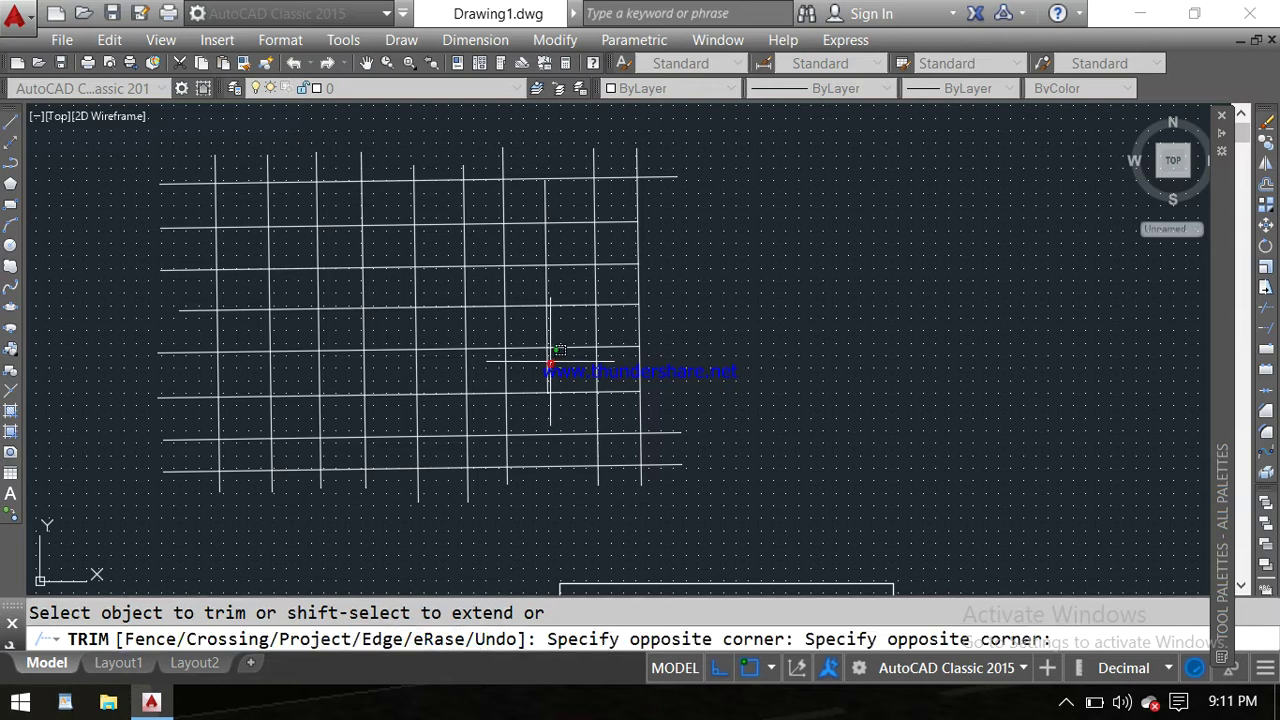
{"action": "left_click", "coordinate": [545, 296]}
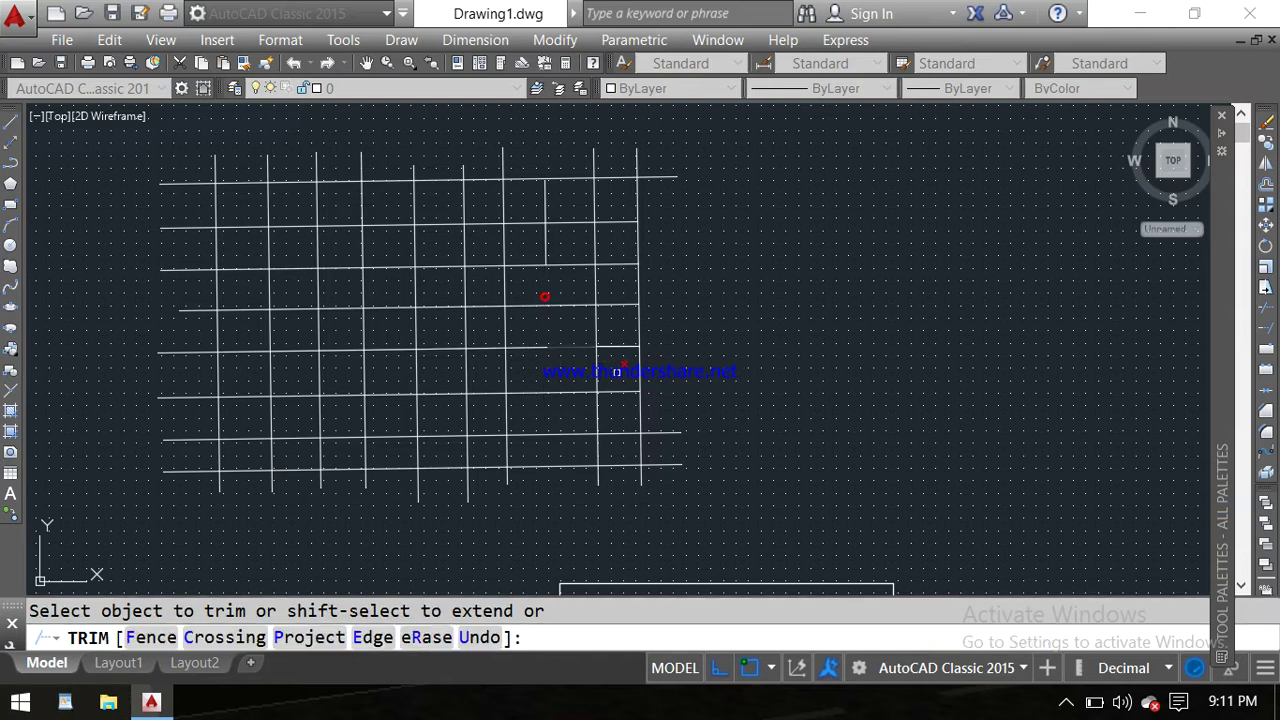
{"action": "key", "text": "Escape"}
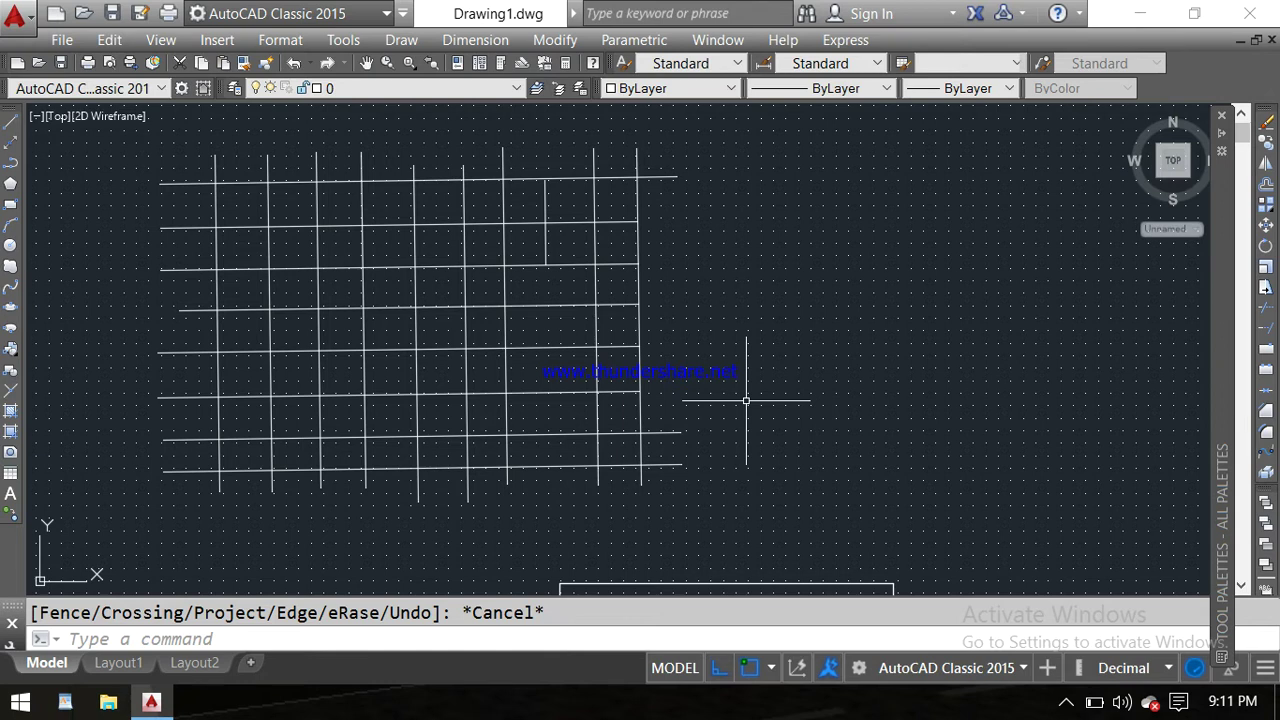
{"action": "type", "text": "tr"}
{"action": "key", "text": "Return"}
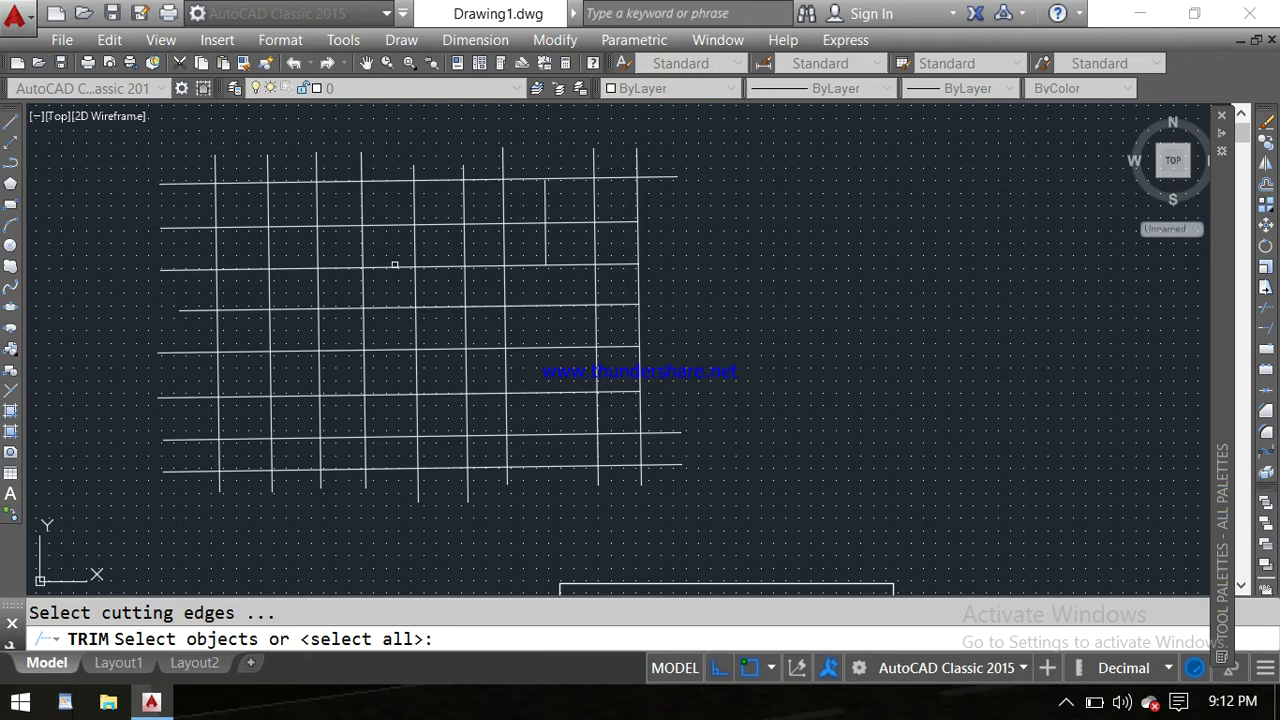
Trim the vertical lines below the third horizontal line, used as the cutting edge
{"action": "left_click", "coordinate": [391, 266]}
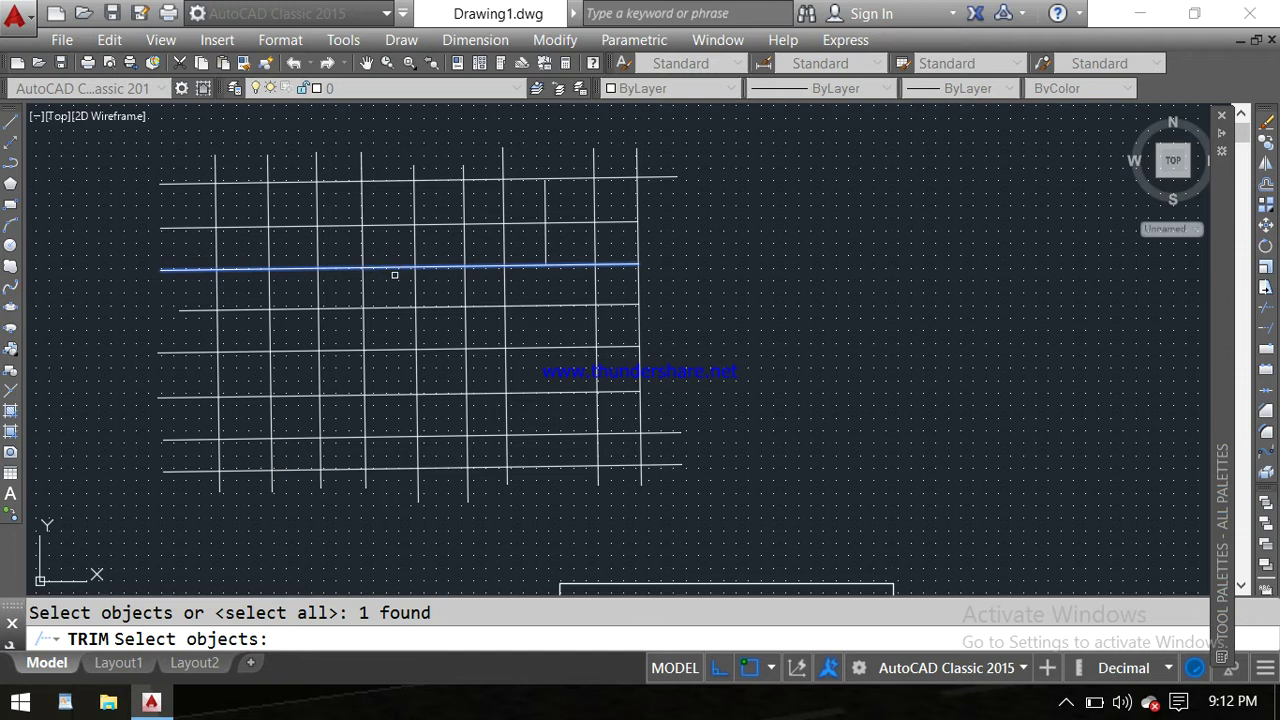
{"action": "key", "text": "Return"}
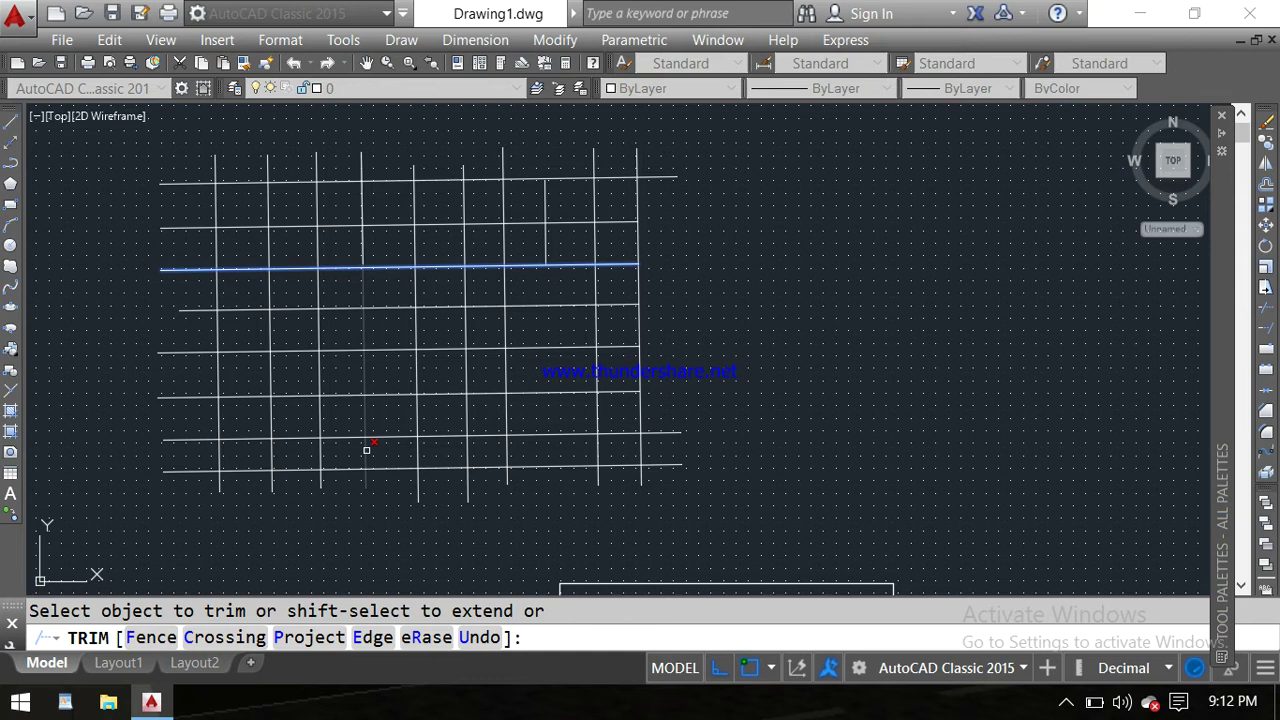
{"action": "left_click", "coordinate": [366, 450]}
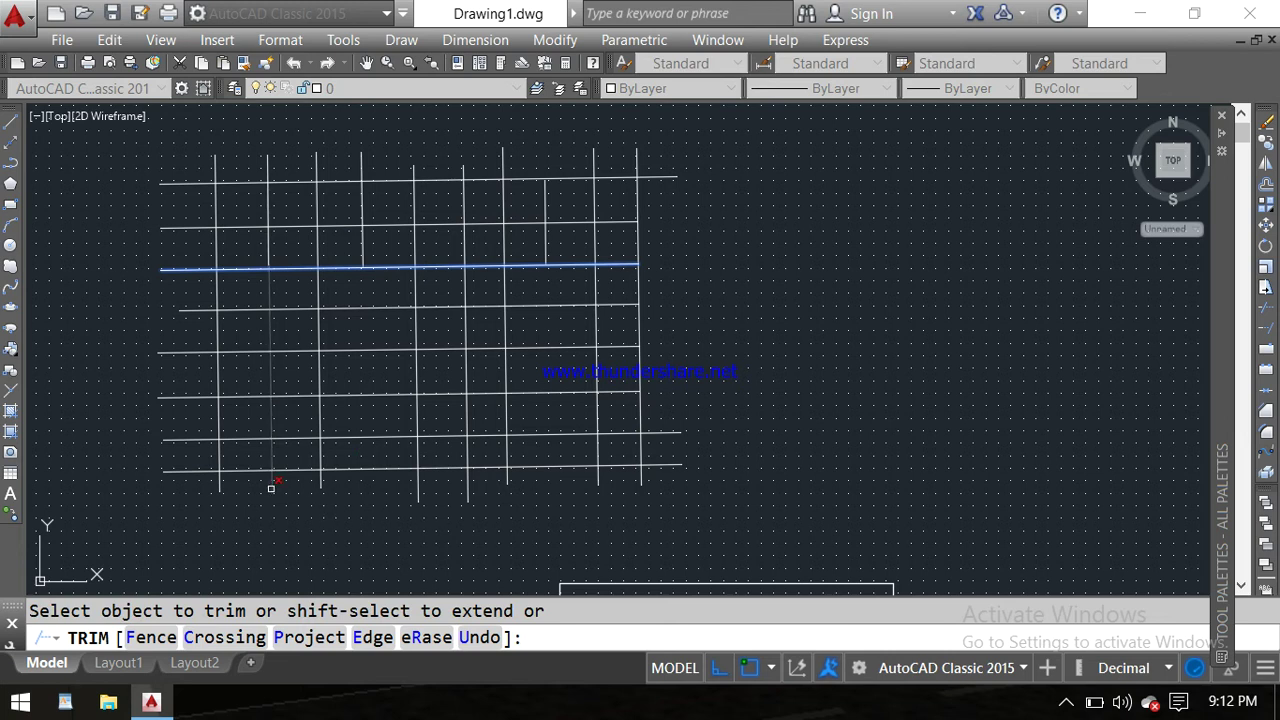
{"action": "left_click", "coordinate": [328, 489]}
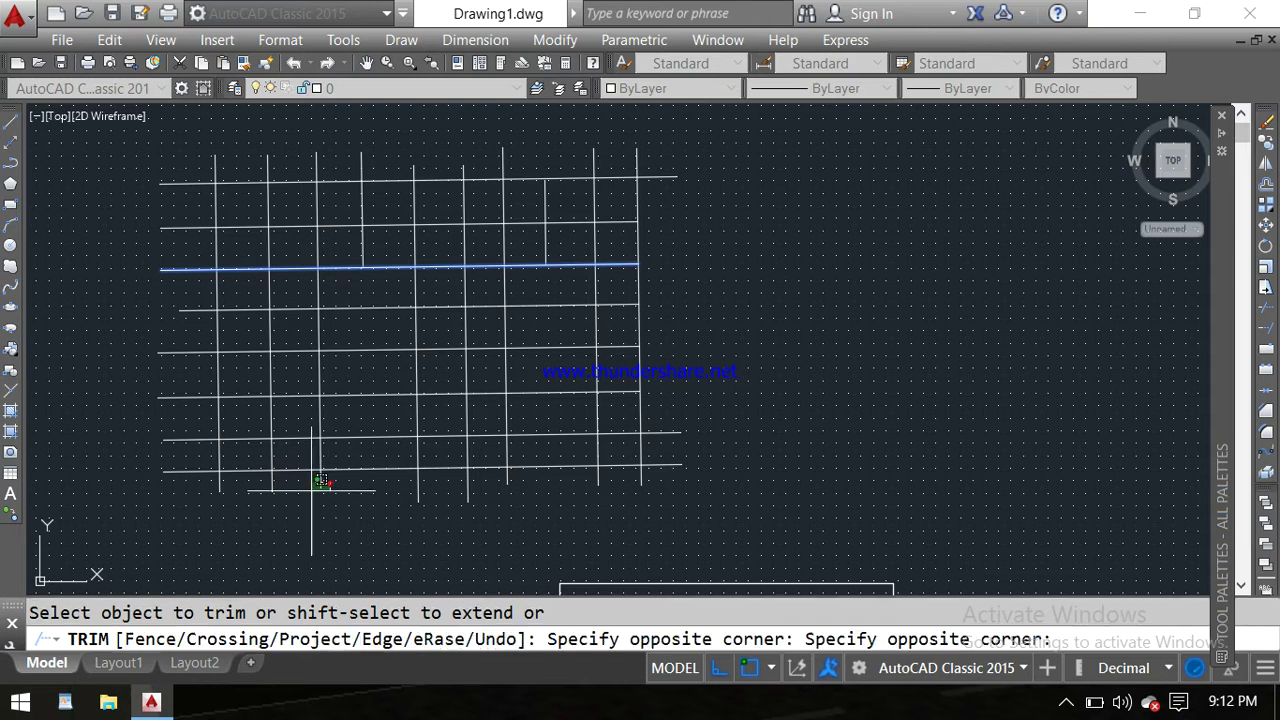
{"action": "left_click", "coordinate": [203, 490]}
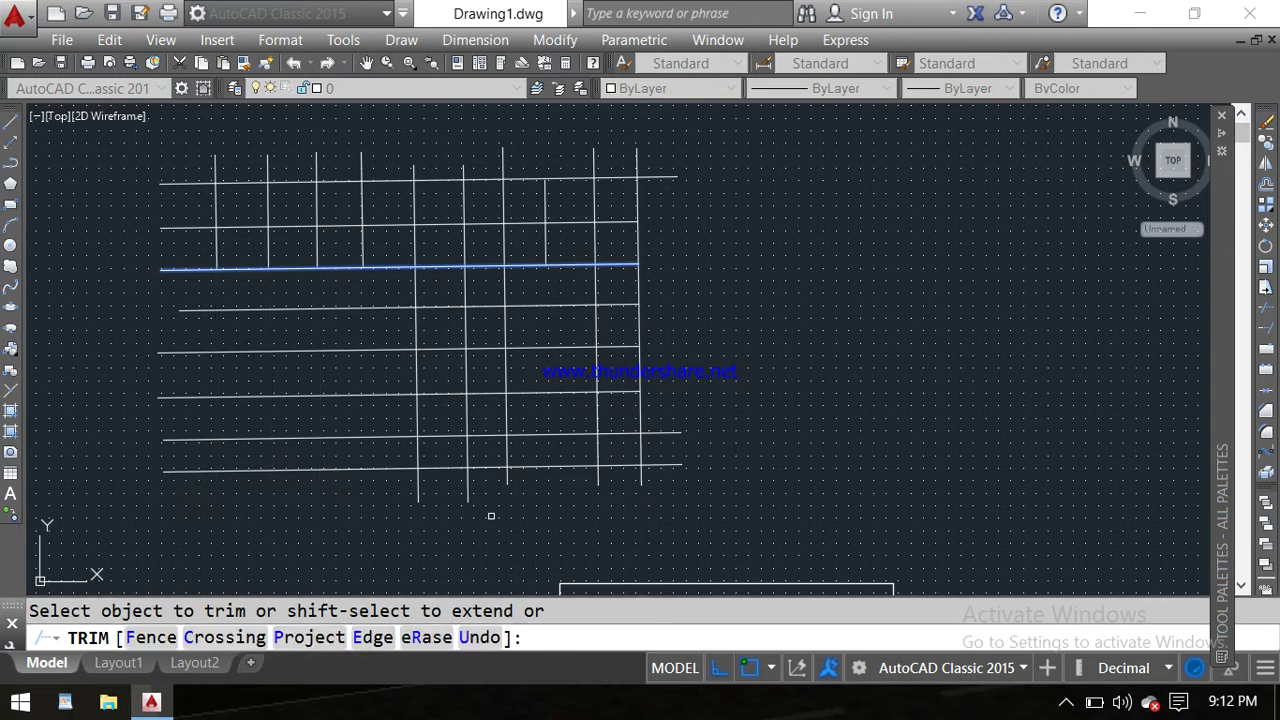
Try one more crossing trim, then undo twice to restore every line's full length
{"action": "left_click", "coordinate": [330, 294]}
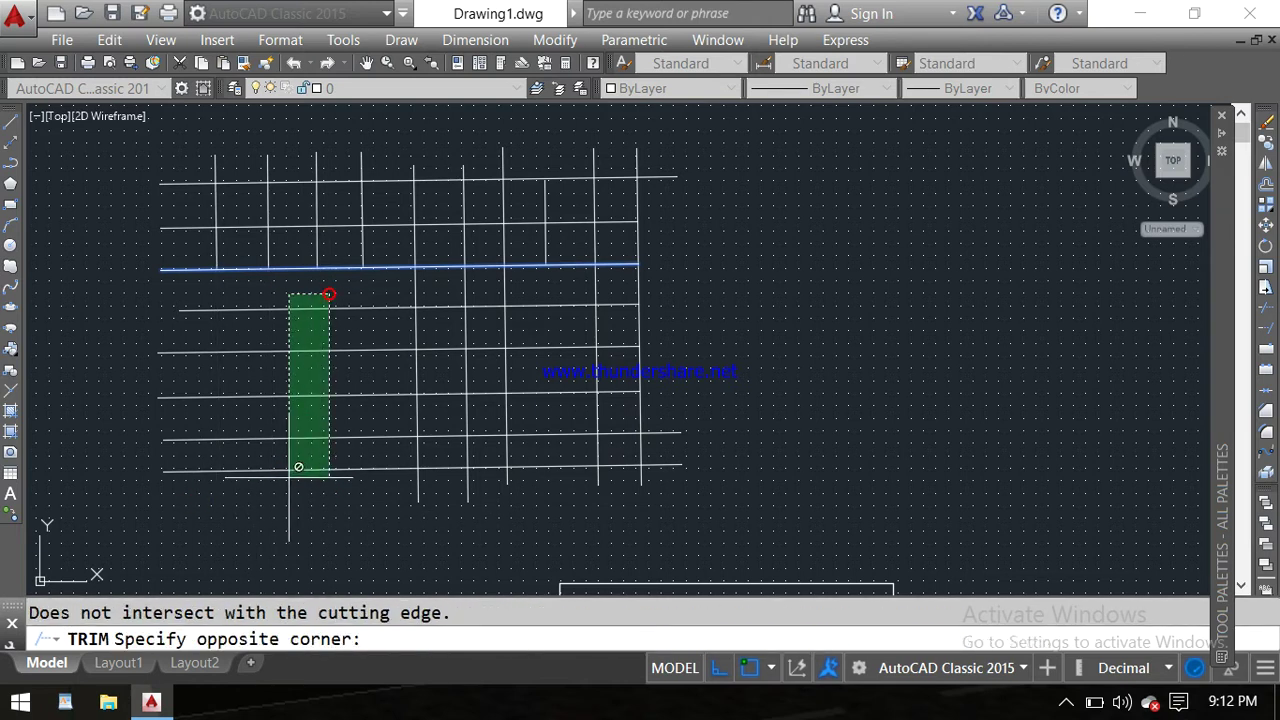
{"action": "left_click", "coordinate": [280, 530]}
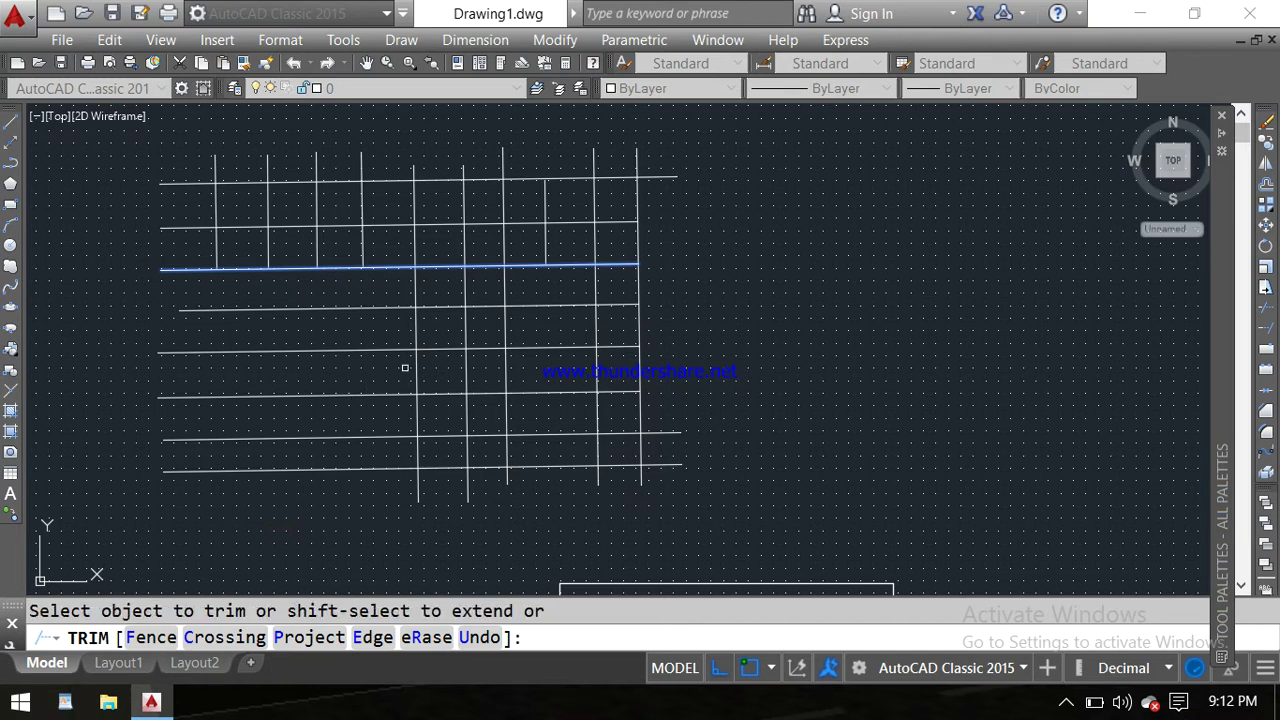
{"action": "key", "text": "Escape"}
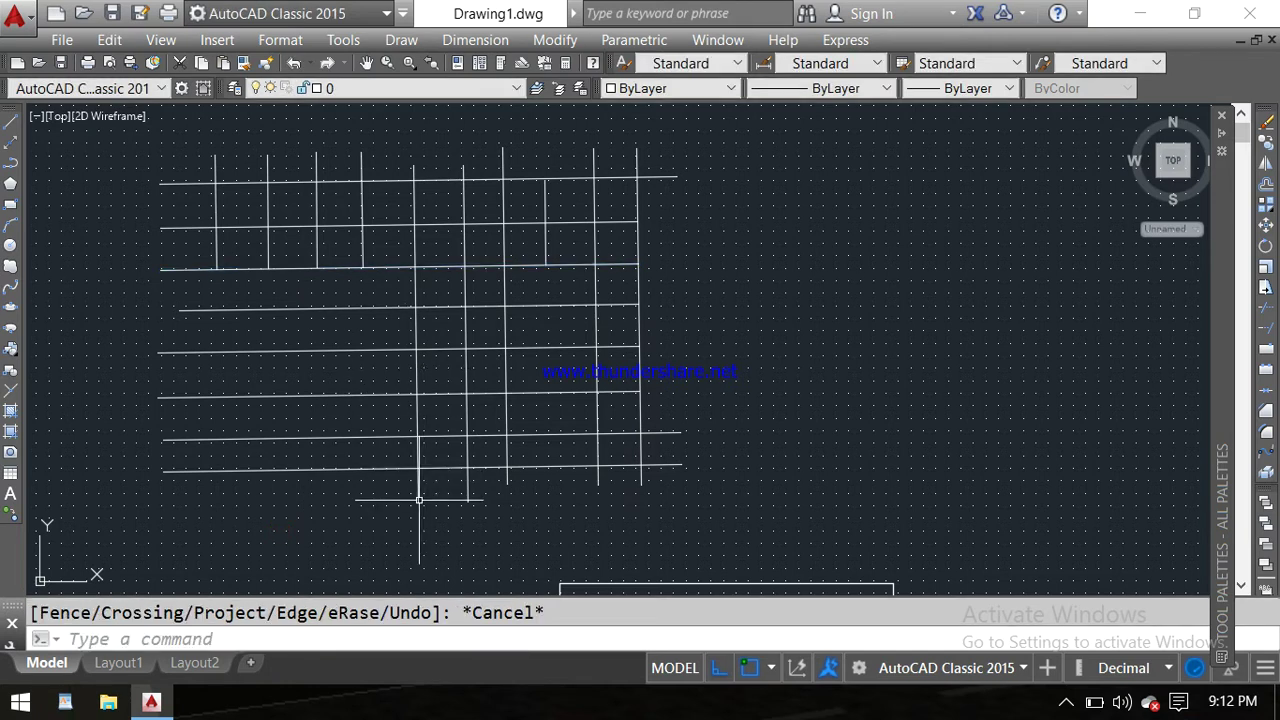
{"action": "key", "text": "ctrl+z"}
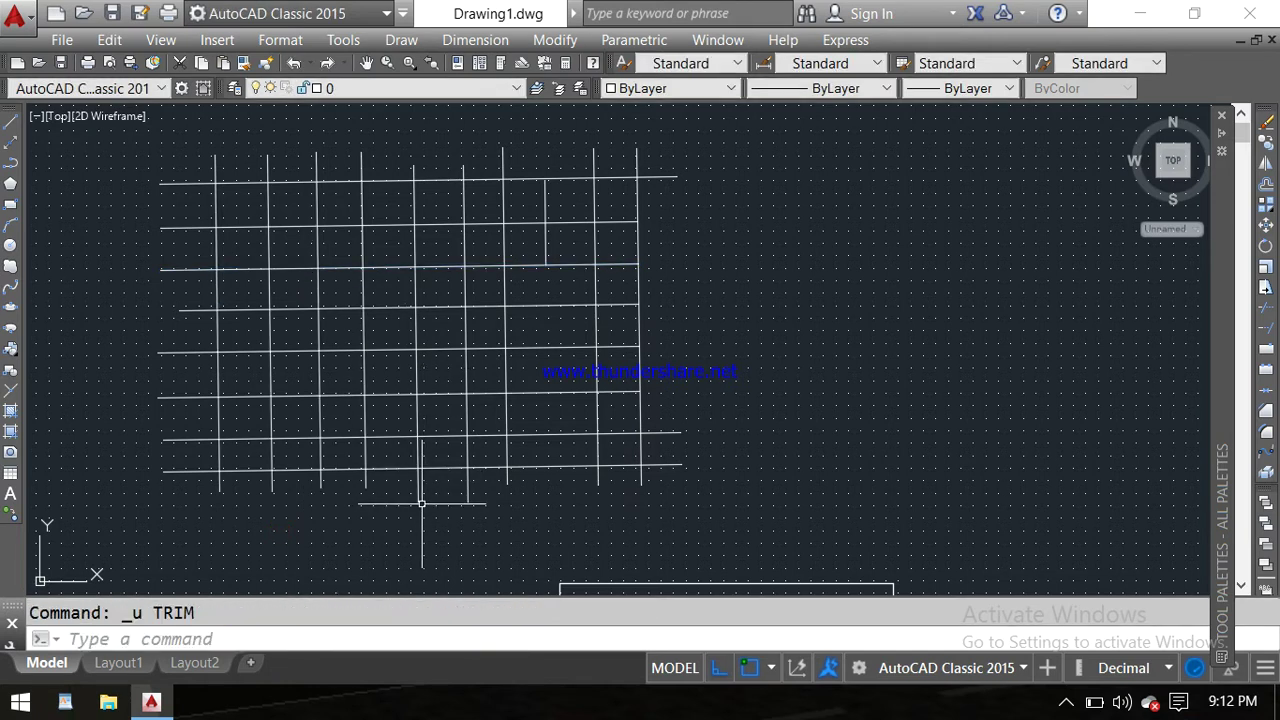
{"action": "key", "text": "ctrl+z"}
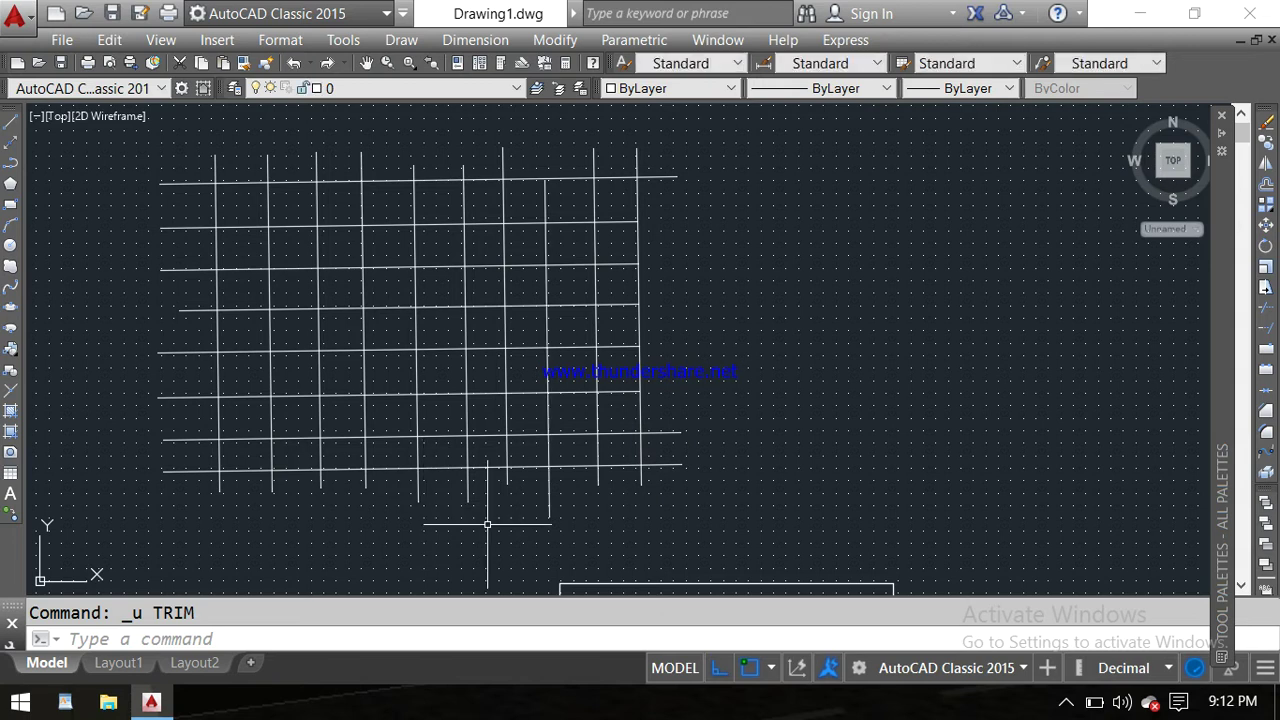
{"action": "type", "text": "tr"}
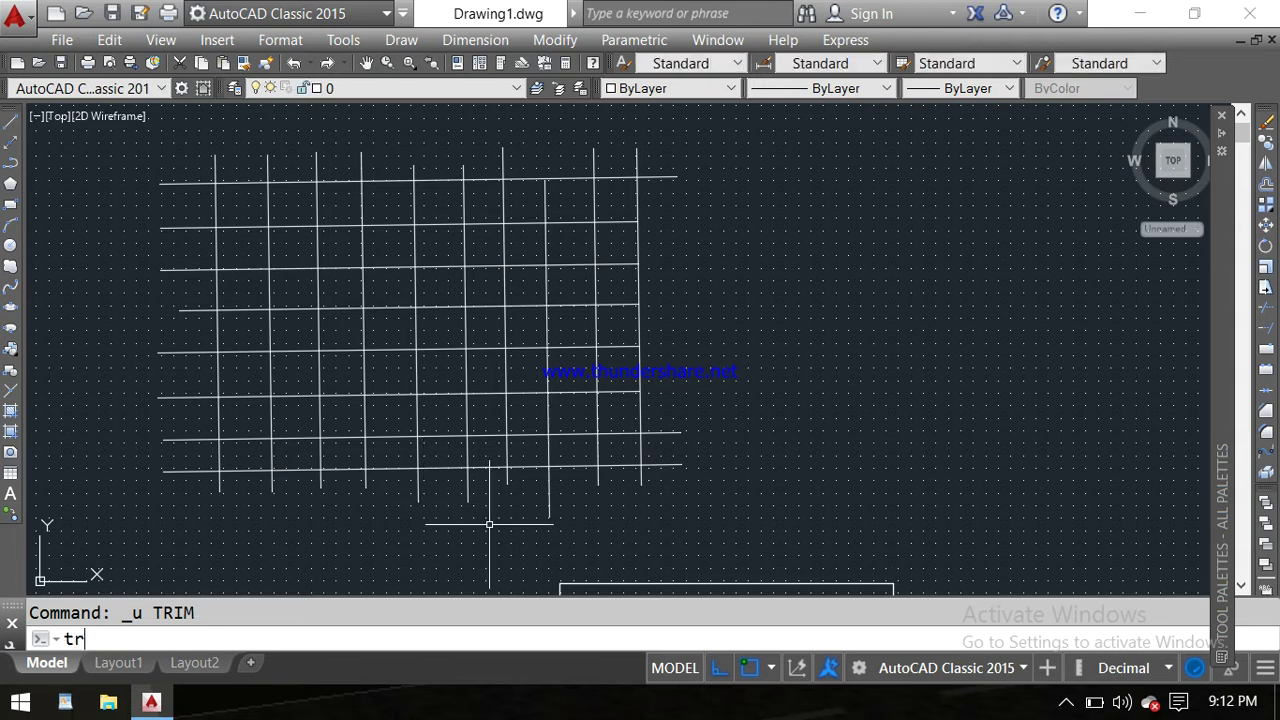
{"action": "key", "text": "Return"}
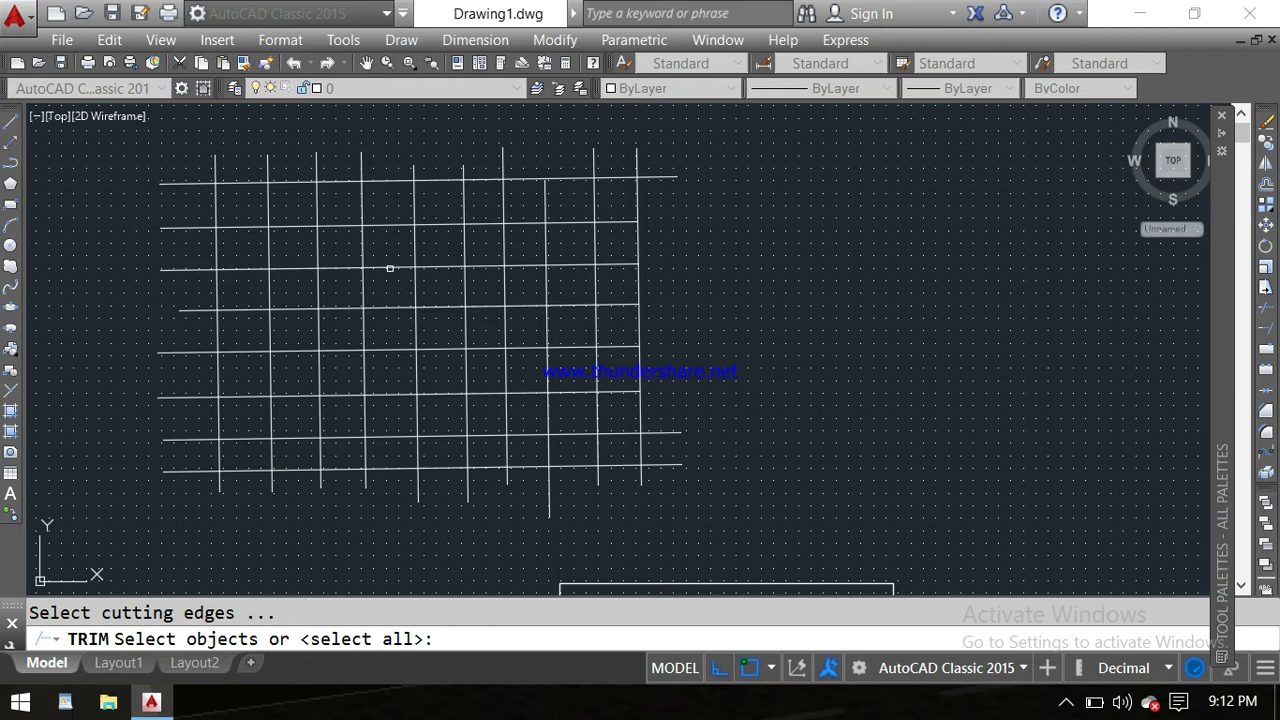
{"action": "left_click", "coordinate": [385, 267]}
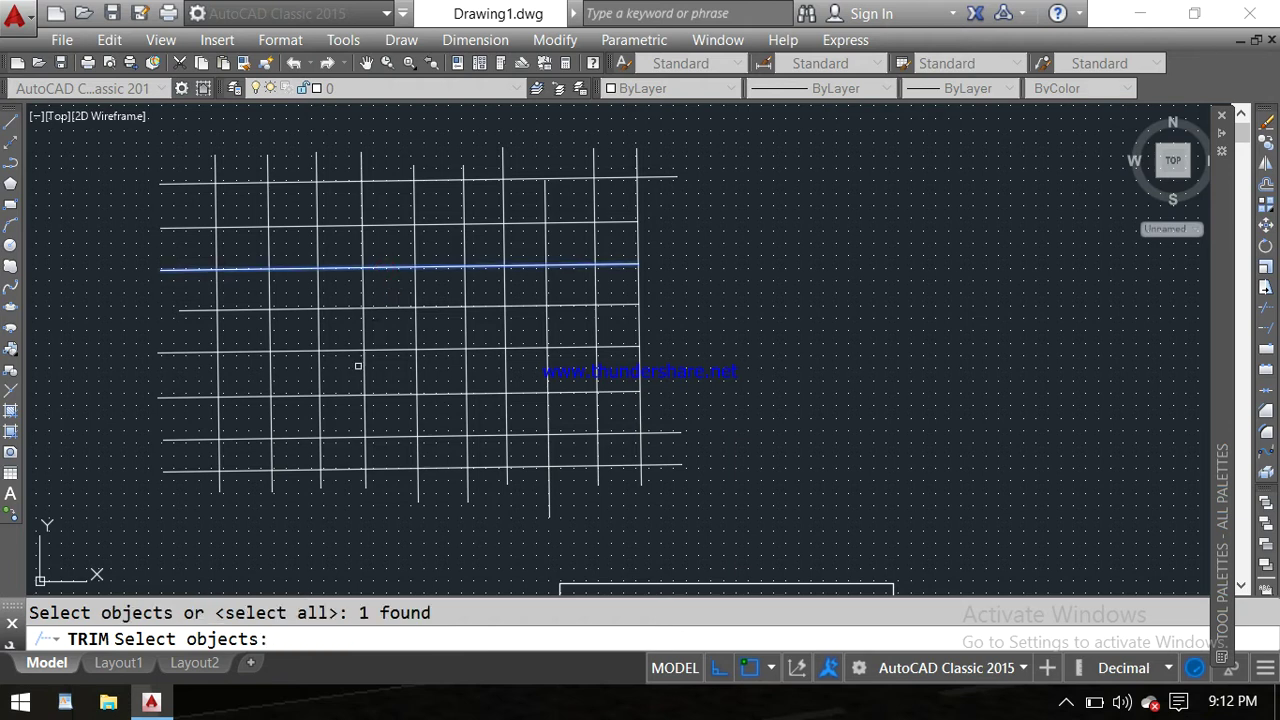
{"action": "left_click", "coordinate": [366, 425]}
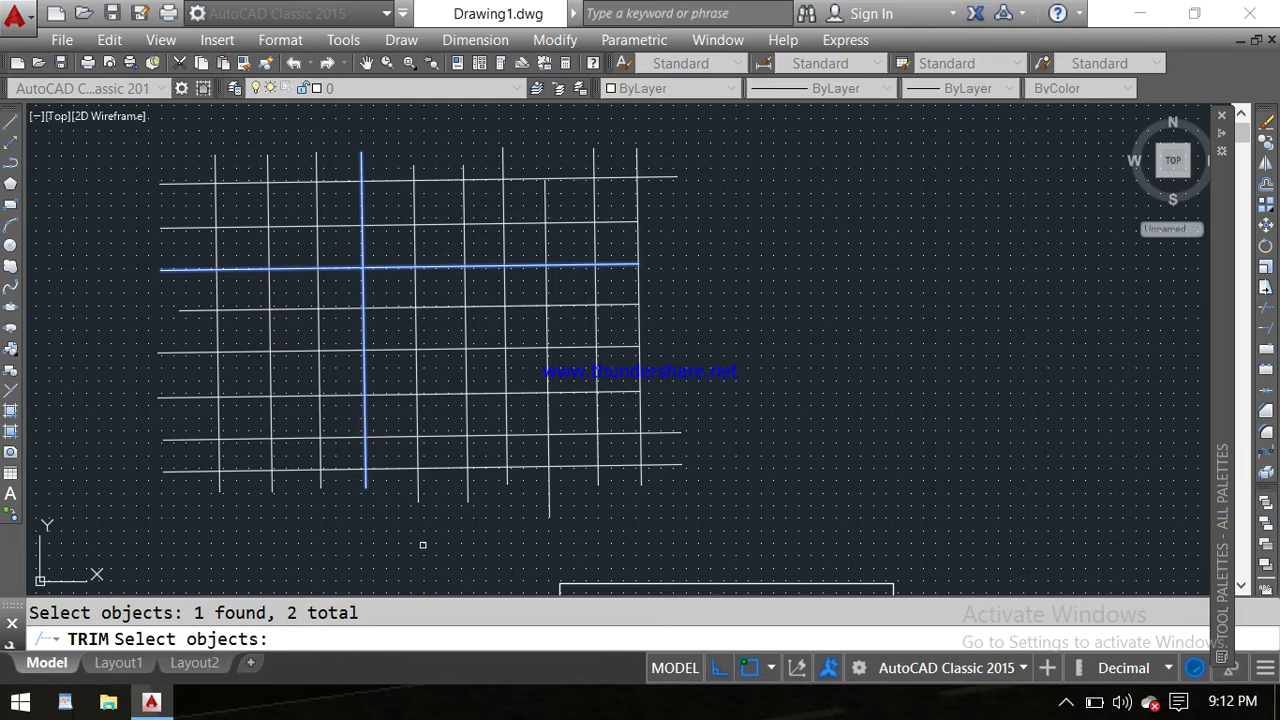
{"action": "key", "text": "Return"}
{"action": "left_click", "coordinate": [657, 292]}
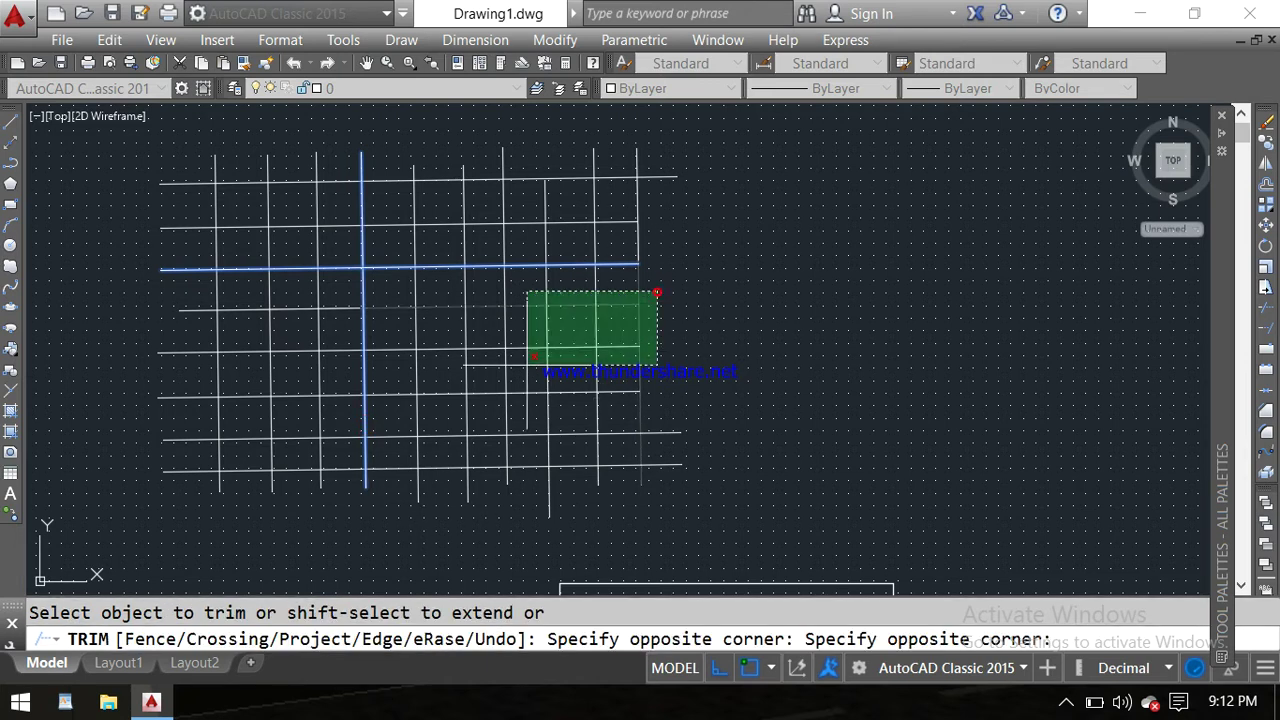
{"action": "left_click", "coordinate": [393, 539]}
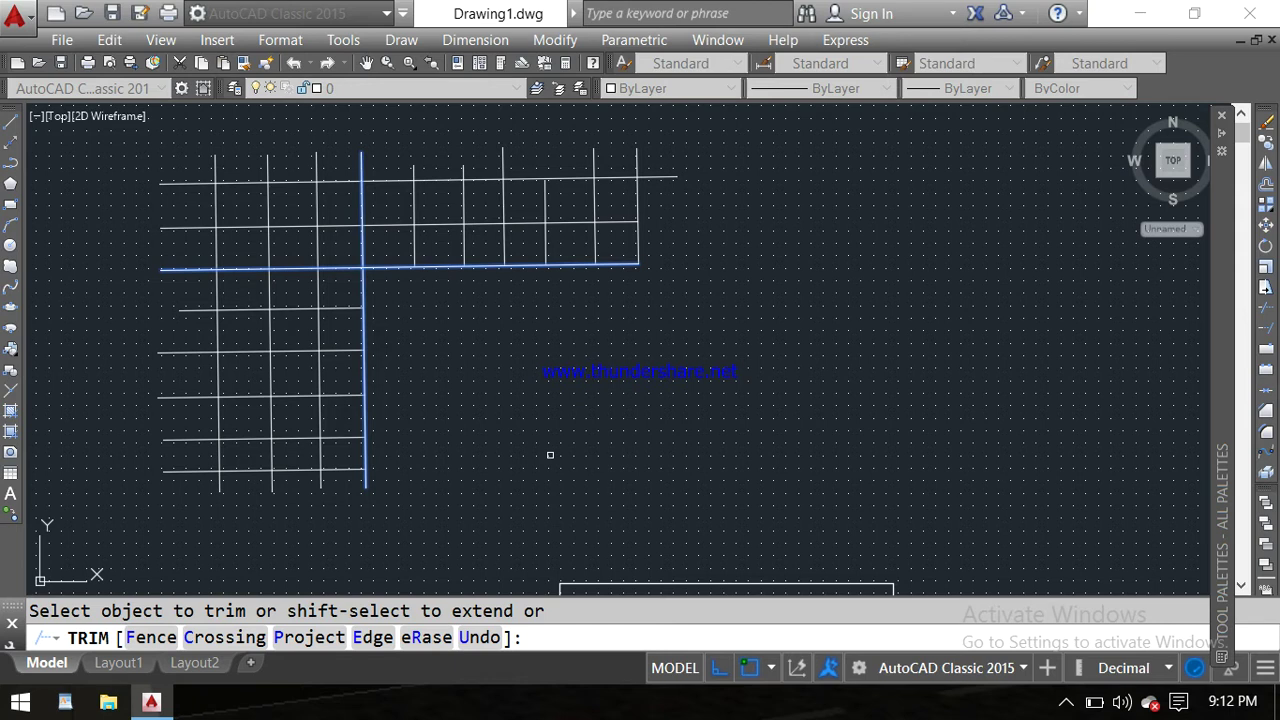
{"action": "key", "text": "Escape"}
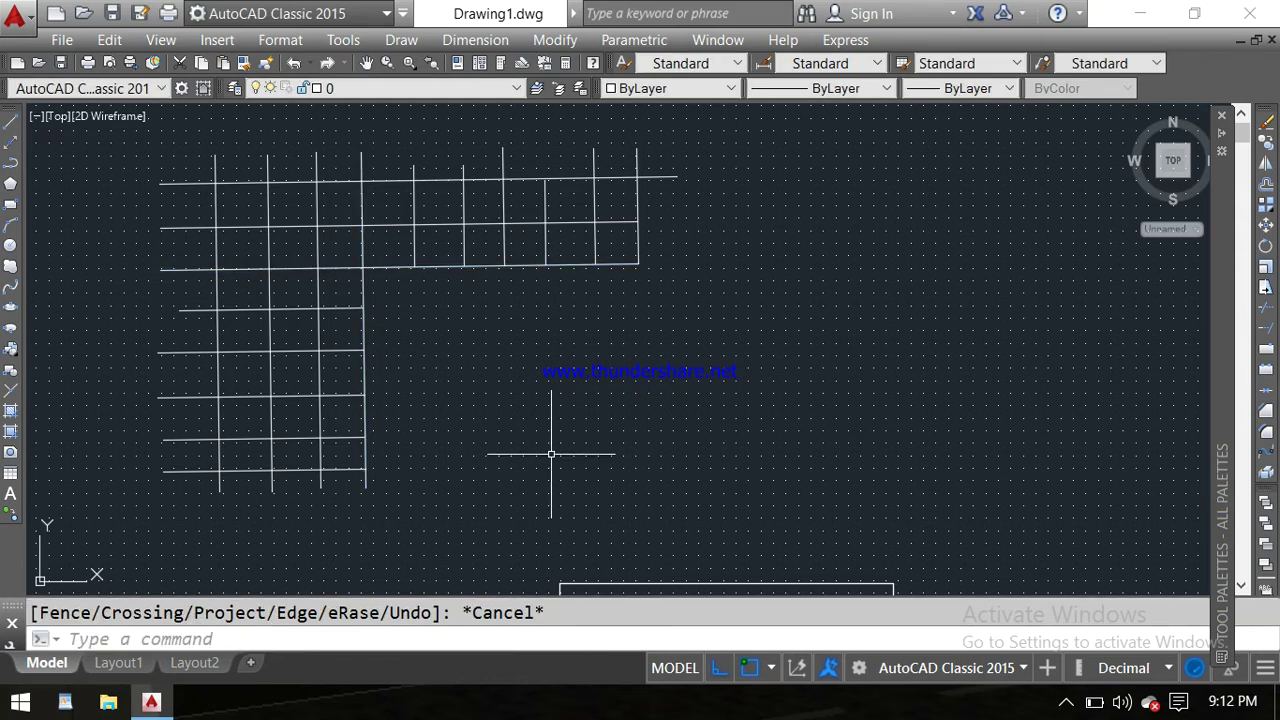
{"action": "key", "text": "ctrl+z"}
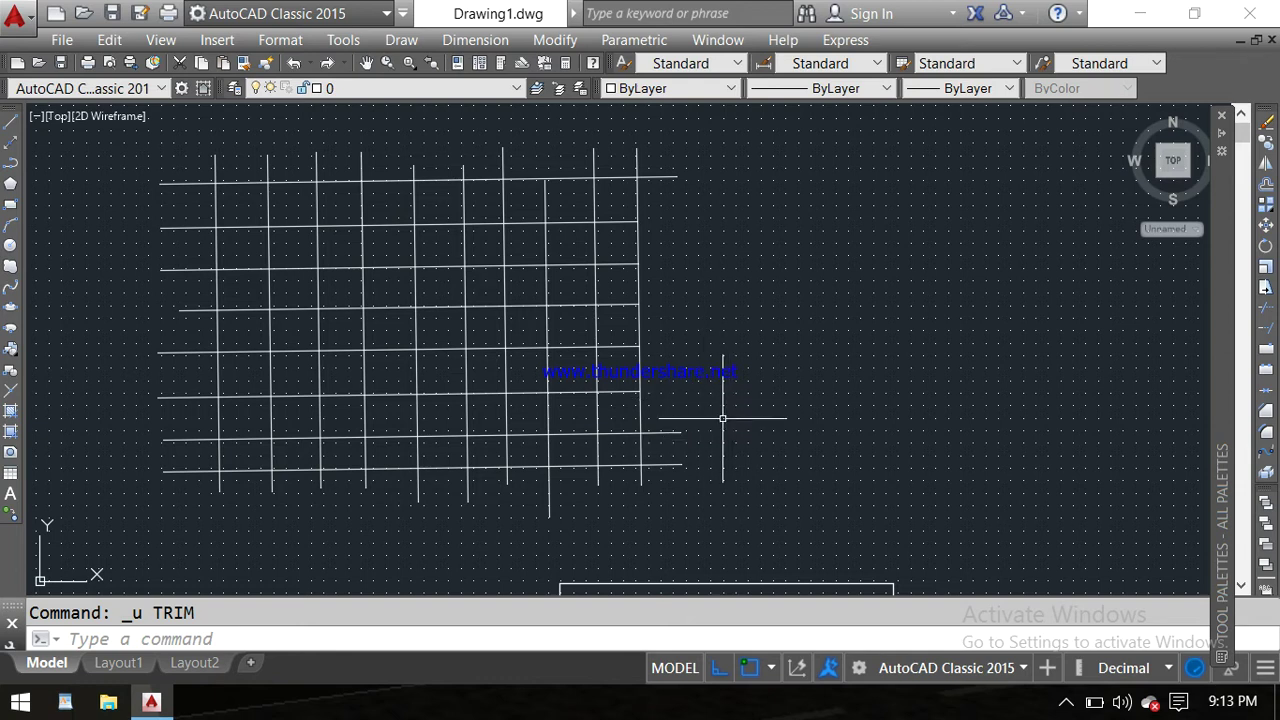
Fence-trim the grid with a four-point zig-zag fence through its middle
{"action": "type", "text": "tr"}
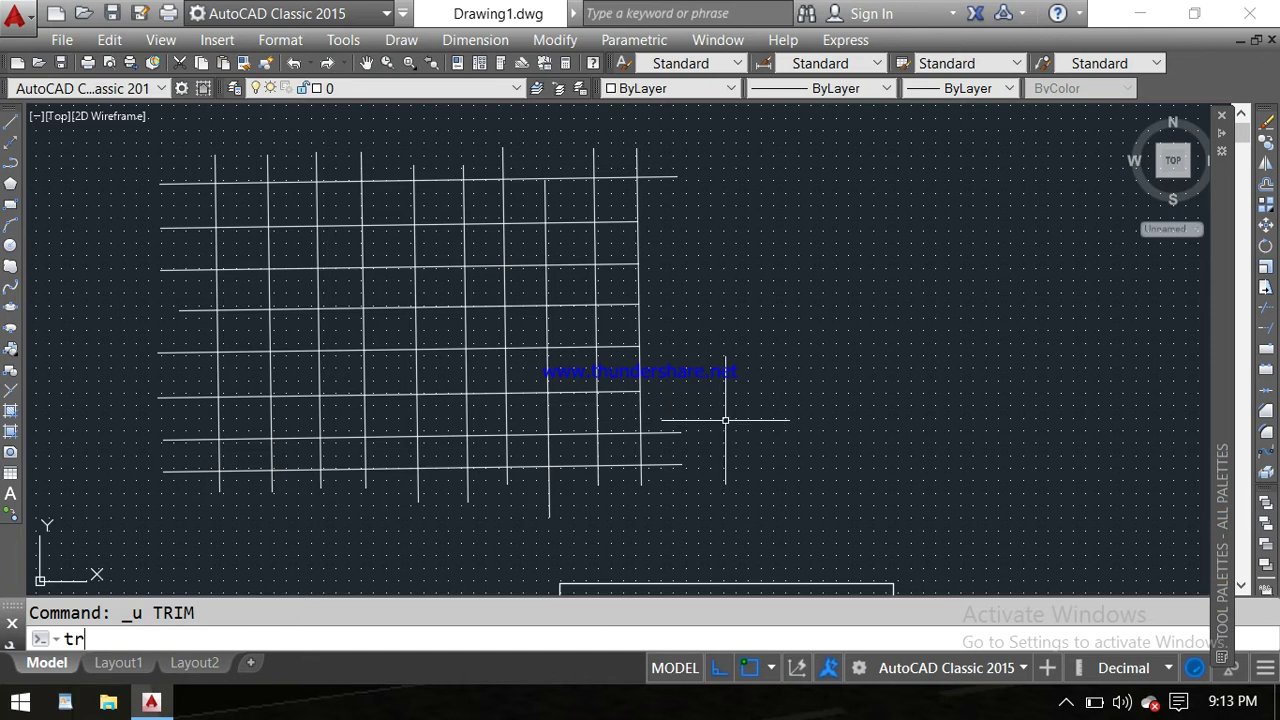
{"action": "key", "text": "Return"}
{"action": "key", "text": "Return"}
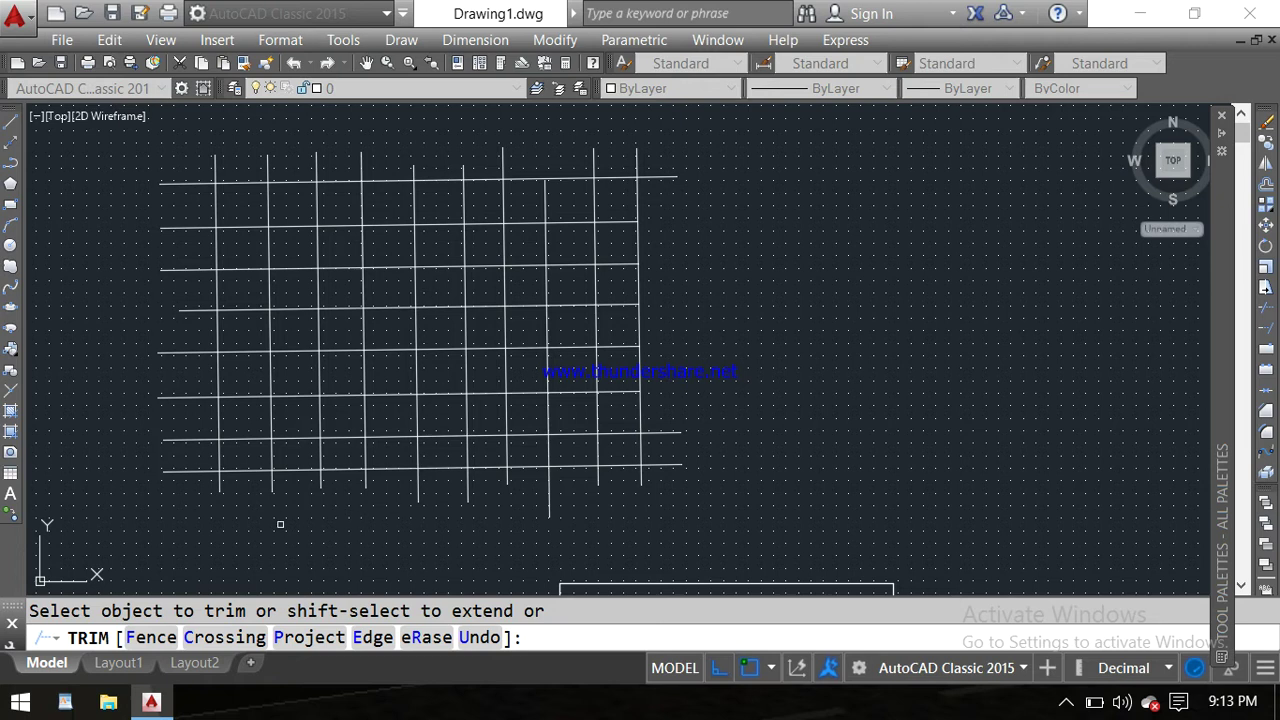
{"action": "type", "text": "f"}
{"action": "key", "text": "Return"}
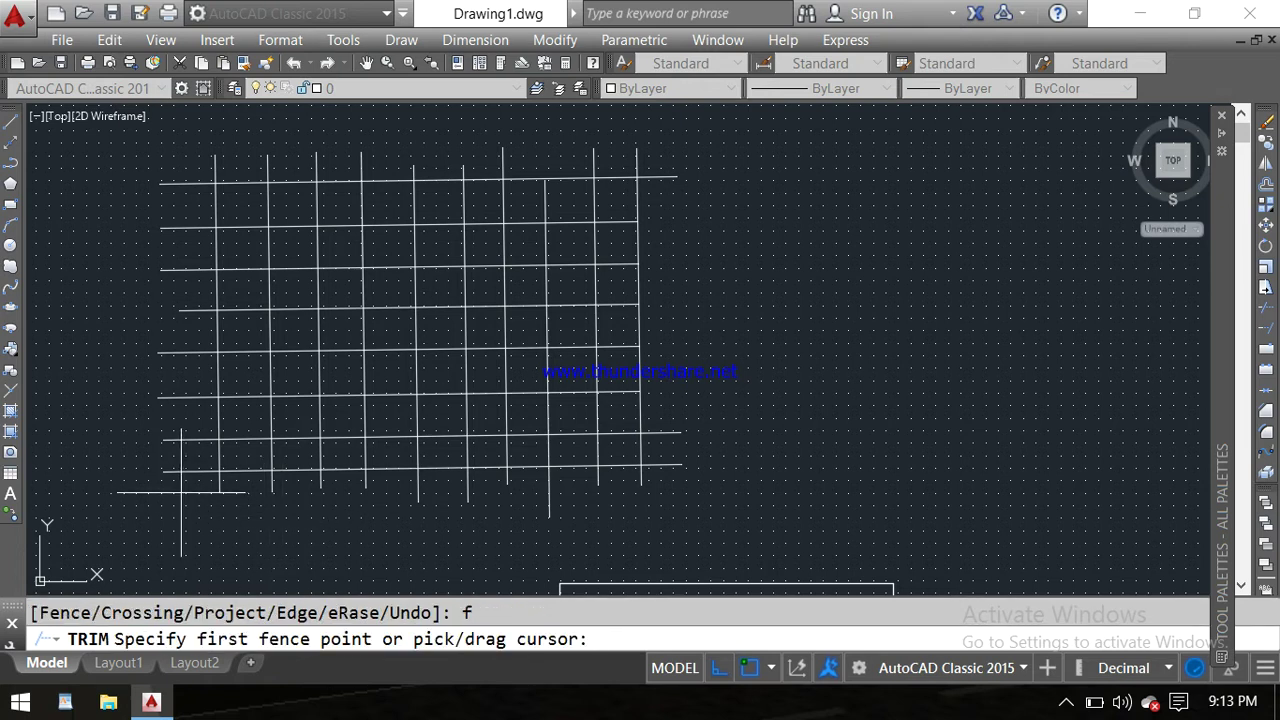
{"action": "left_click", "coordinate": [170, 490]}
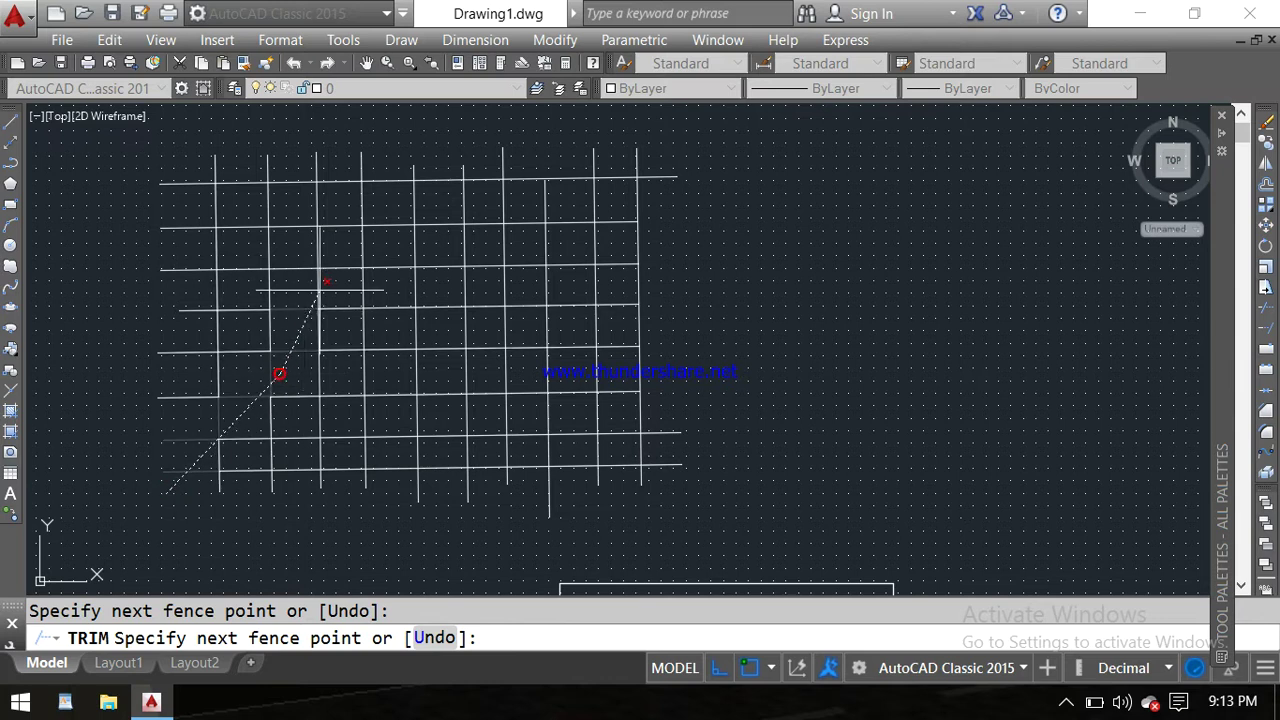
{"action": "left_click", "coordinate": [330, 273]}
{"action": "left_click", "coordinate": [508, 278]}
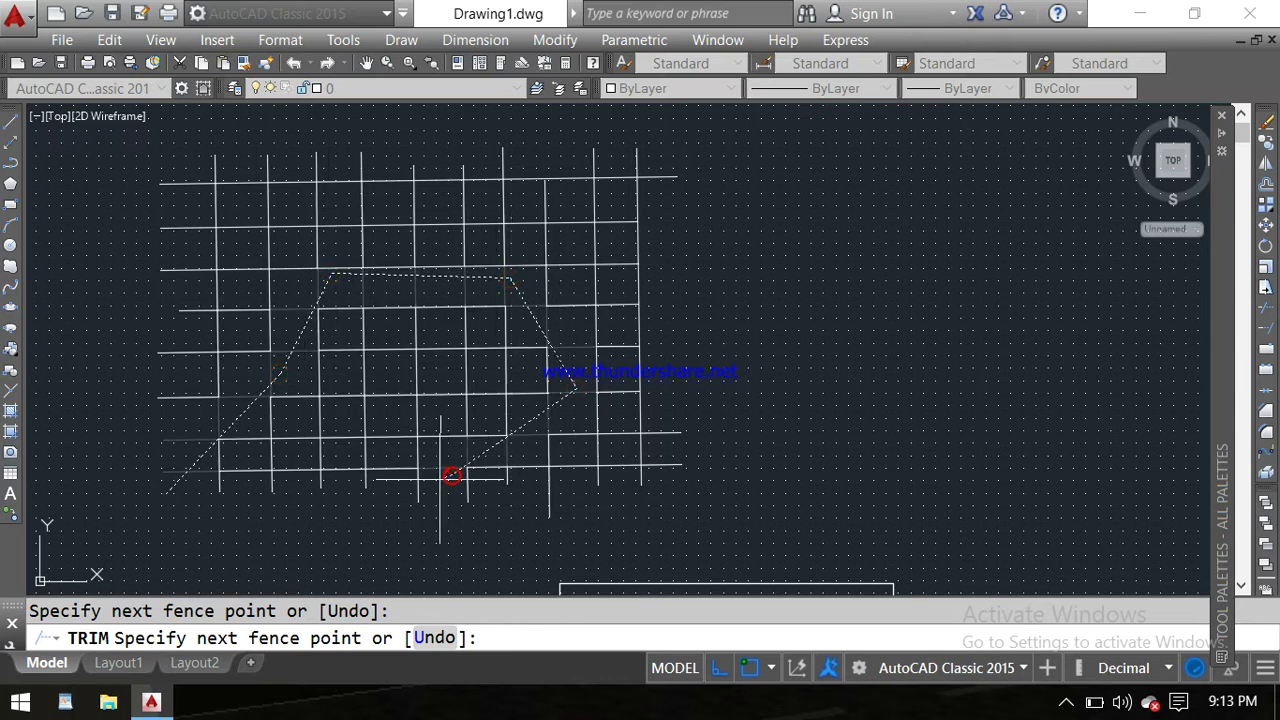
{"action": "left_click", "coordinate": [408, 517]}
{"action": "key", "text": "Return"}
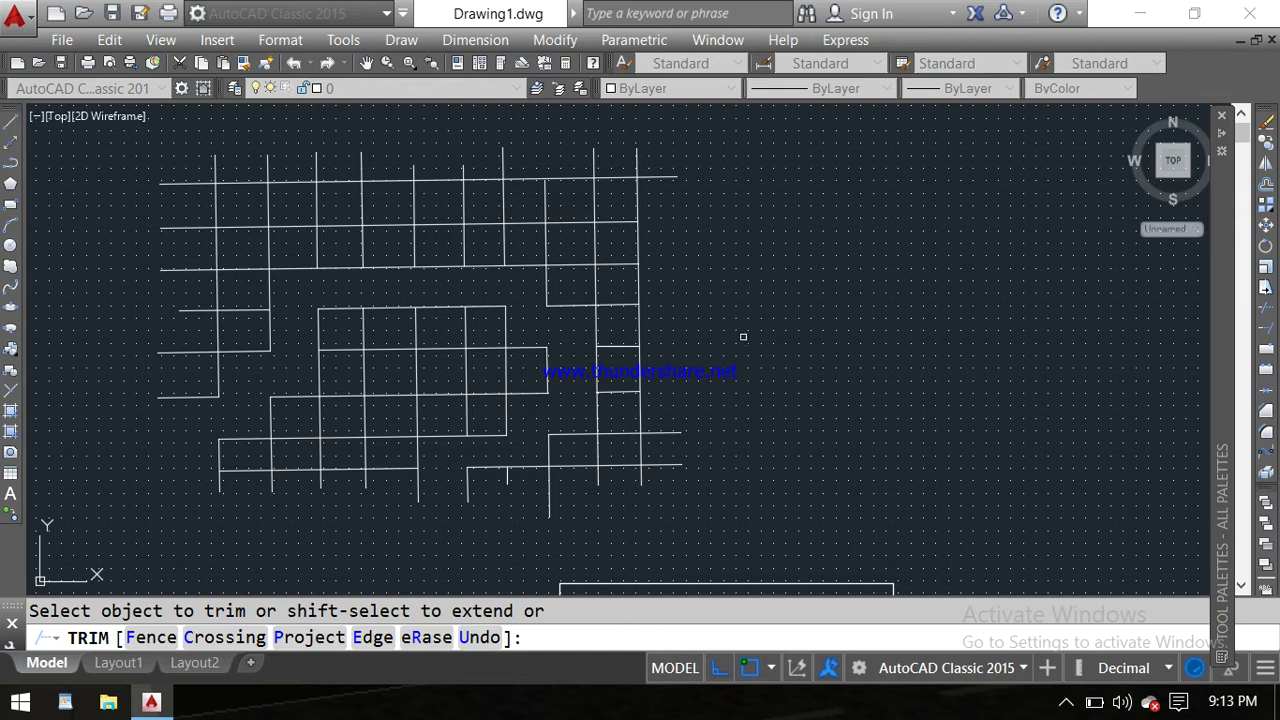
{"action": "key", "text": "Escape"}
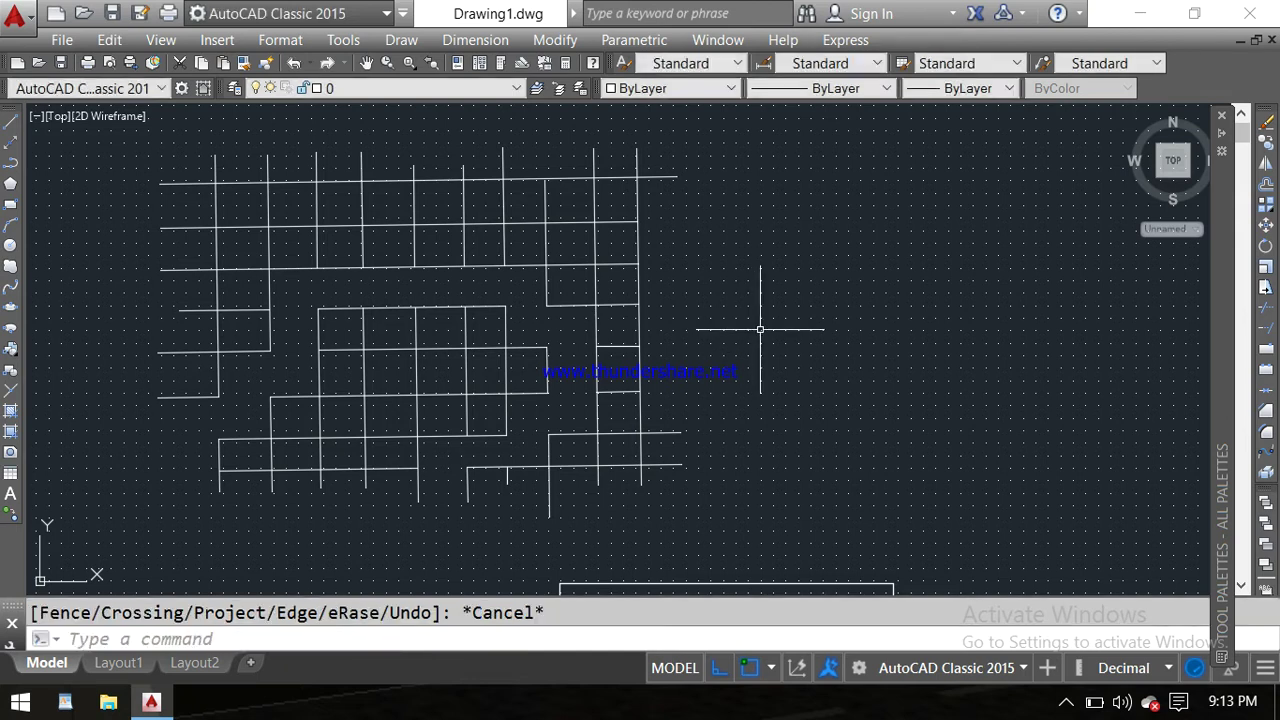
Crossing-trim the line end above the grid's top-right, then undo to restore the full grid
{"action": "type", "text": "TR"}
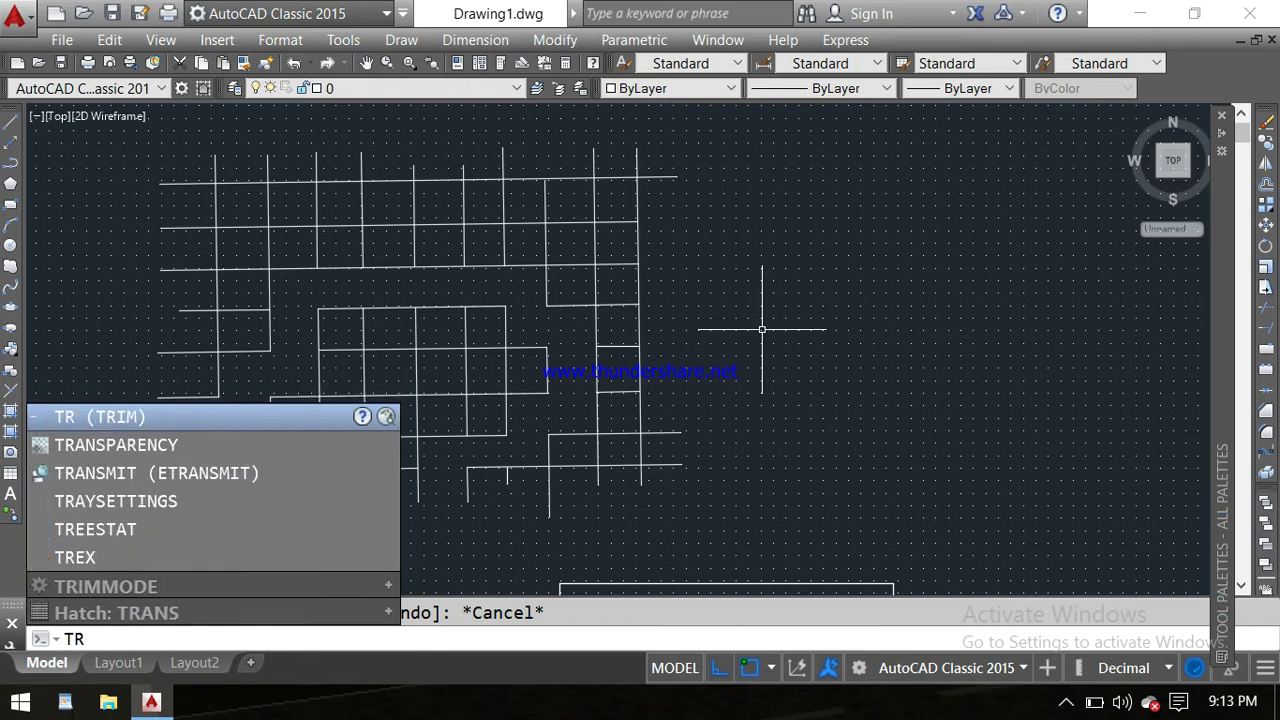
{"action": "key", "text": "Return"}
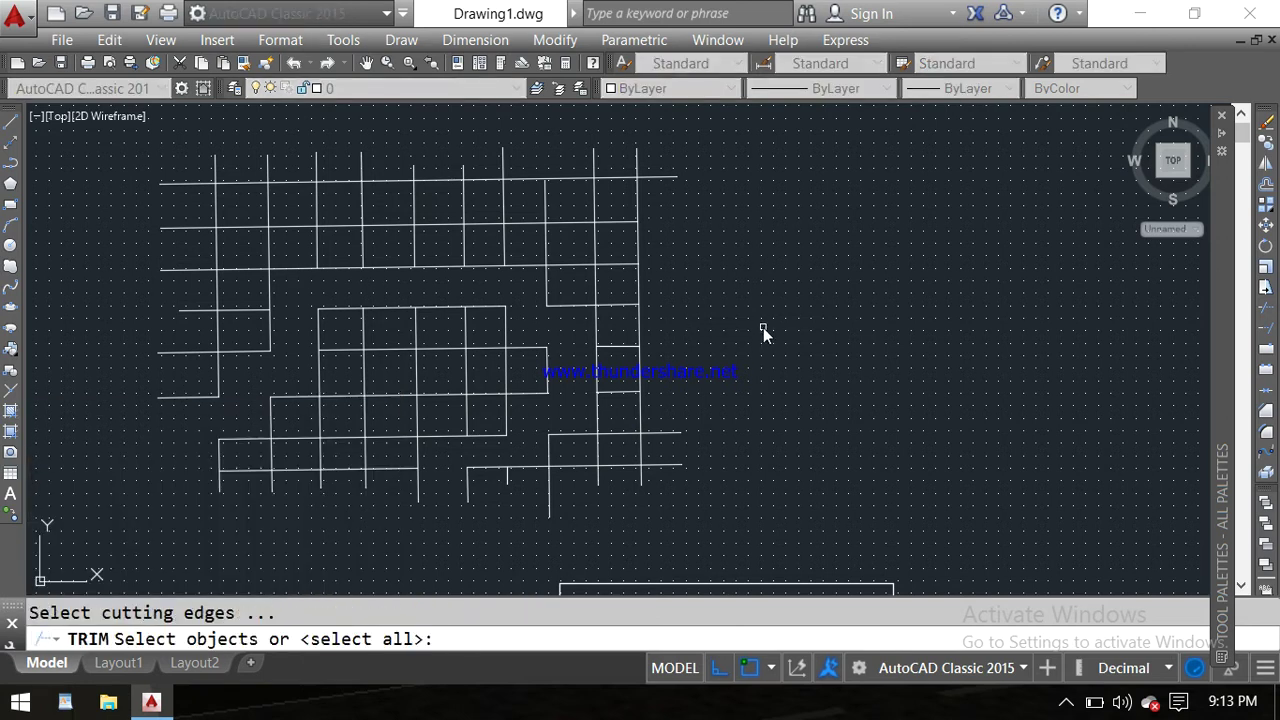
{"action": "key", "text": "Return"}
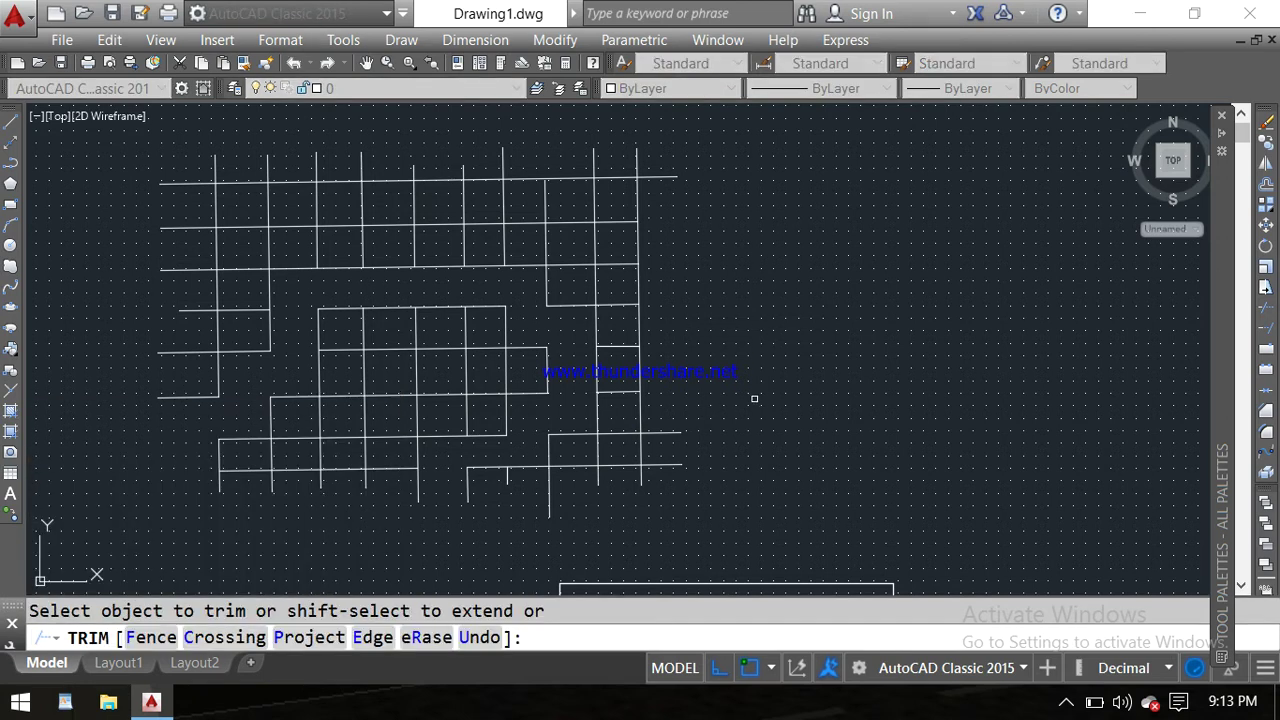
{"action": "type", "text": "c"}
{"action": "key", "text": "Return"}
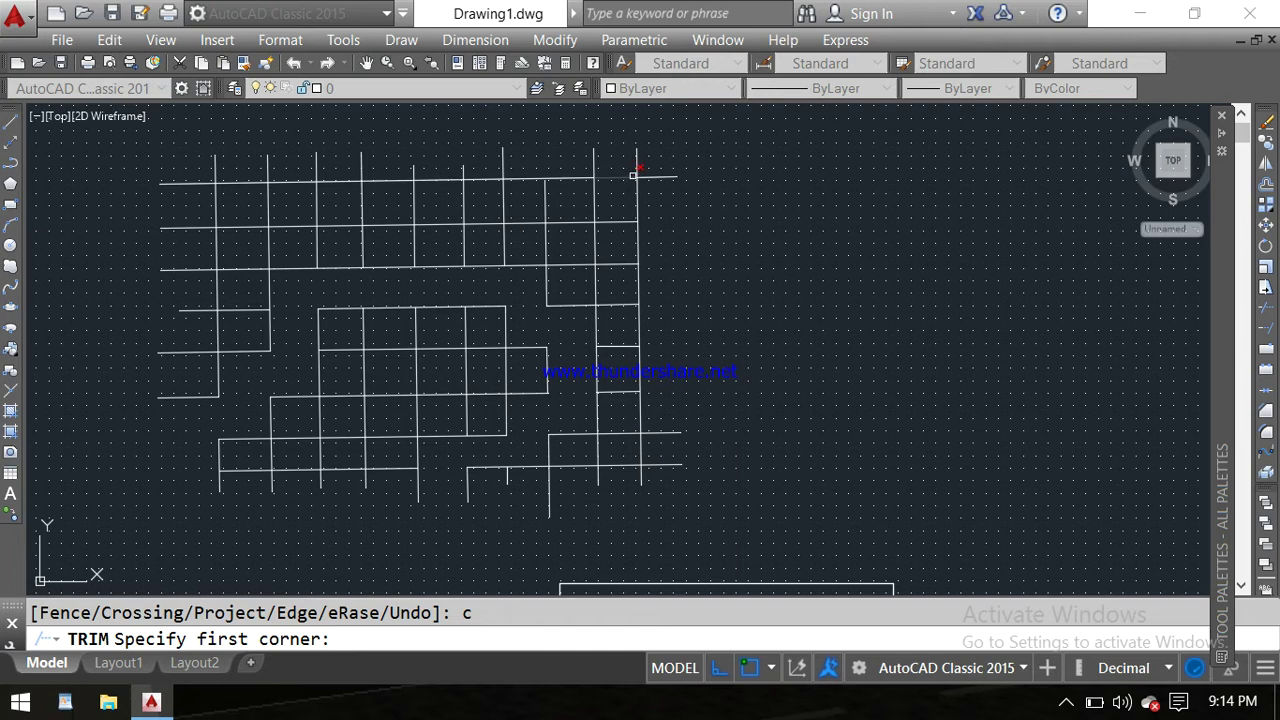
{"action": "left_click", "coordinate": [653, 157]}
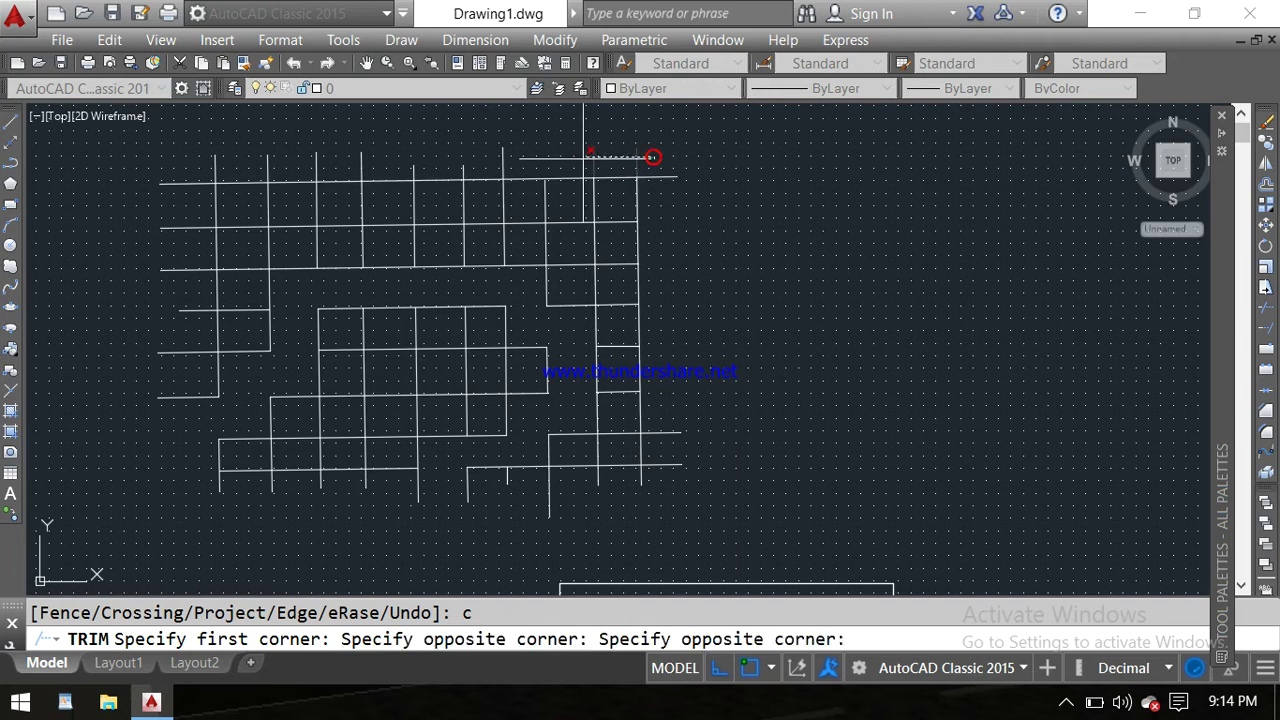
{"action": "left_click", "coordinate": [580, 162]}
{"action": "key", "text": "Escape"}
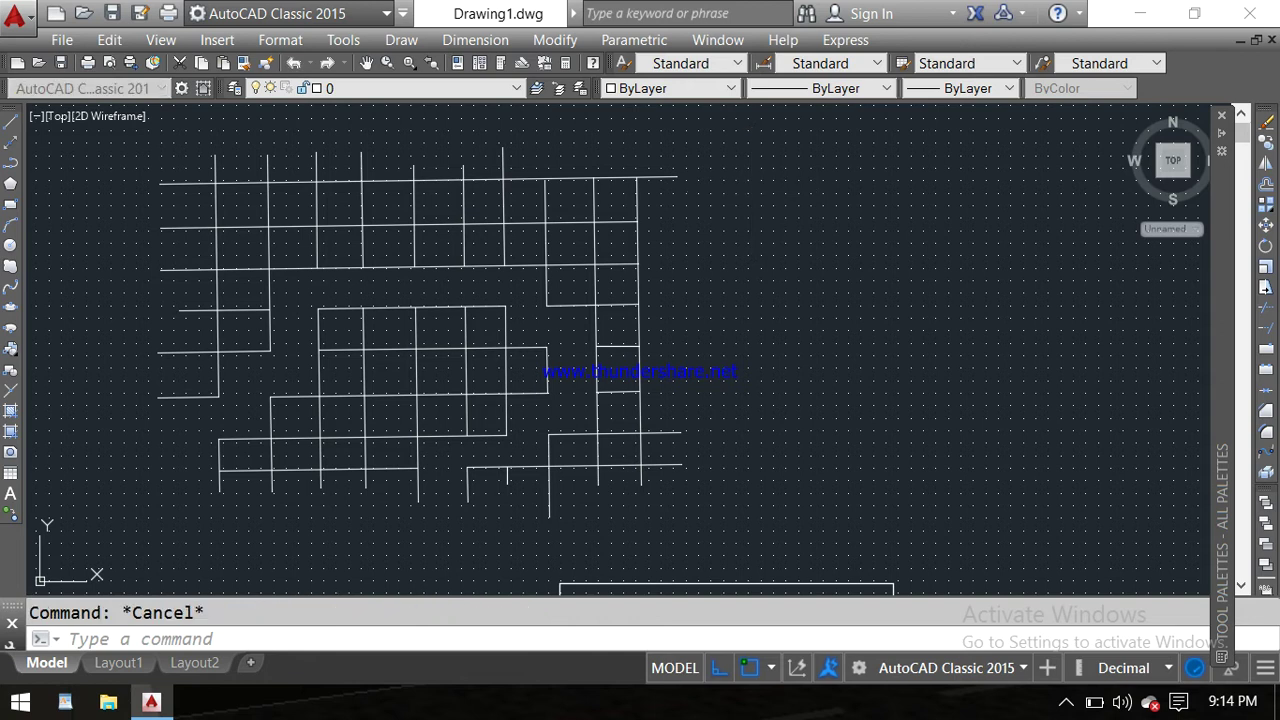
{"action": "key", "text": "ctrl+z"}
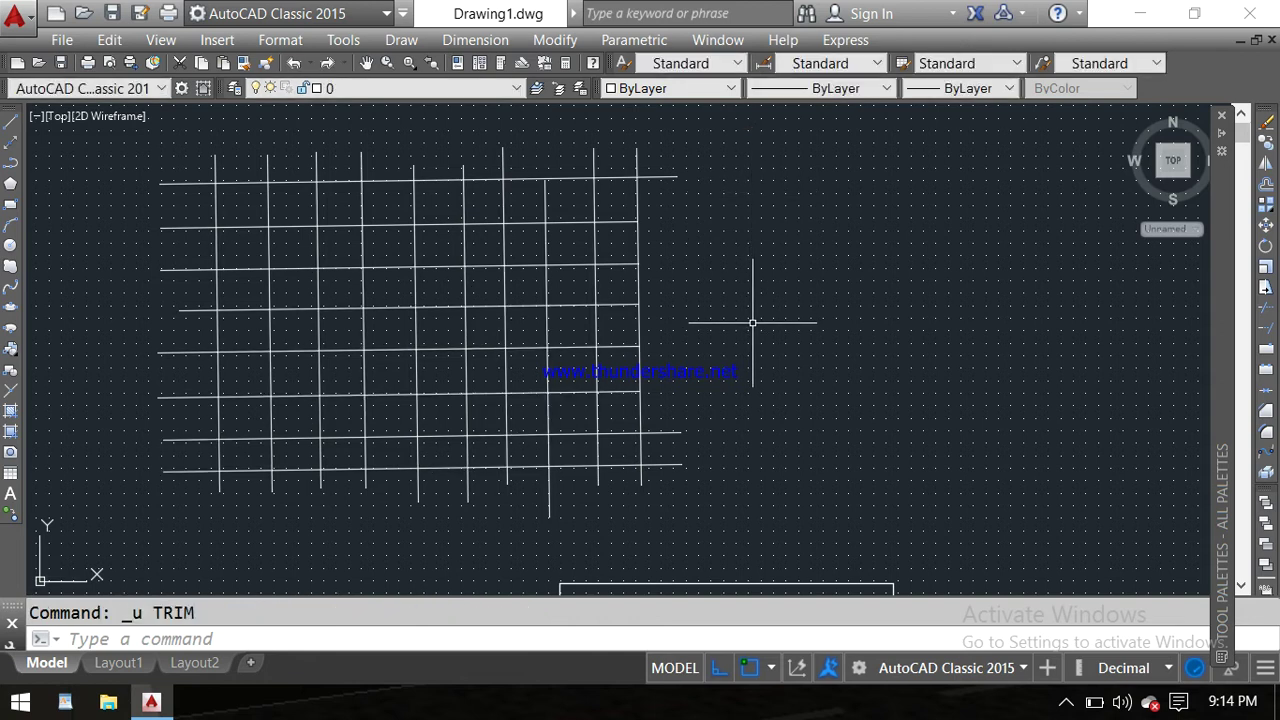
Pan down to show the square below the grid, cancelling the started trim
{"action": "type", "text": "tr"}
{"action": "key", "text": "Return"}
{"action": "key", "text": "Return"}
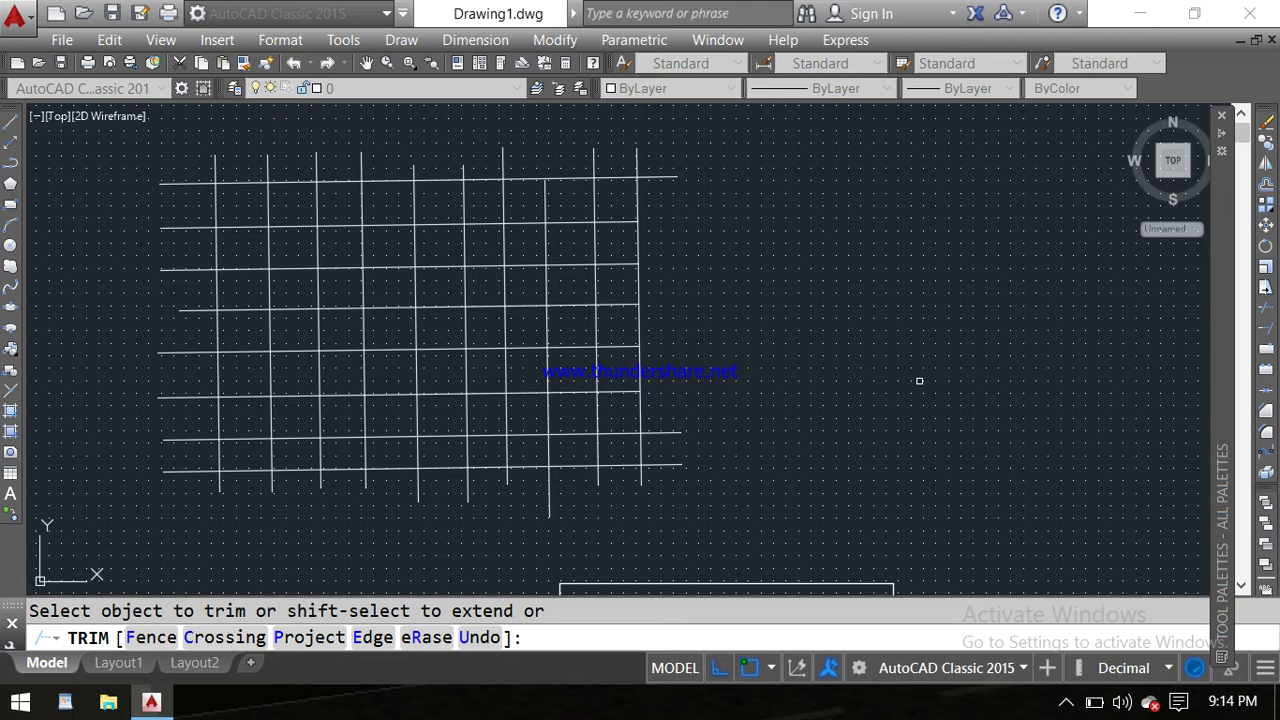
{"action": "middle_click_drag", "start_coordinate": [798, 515], "coordinate": [728, 176]}
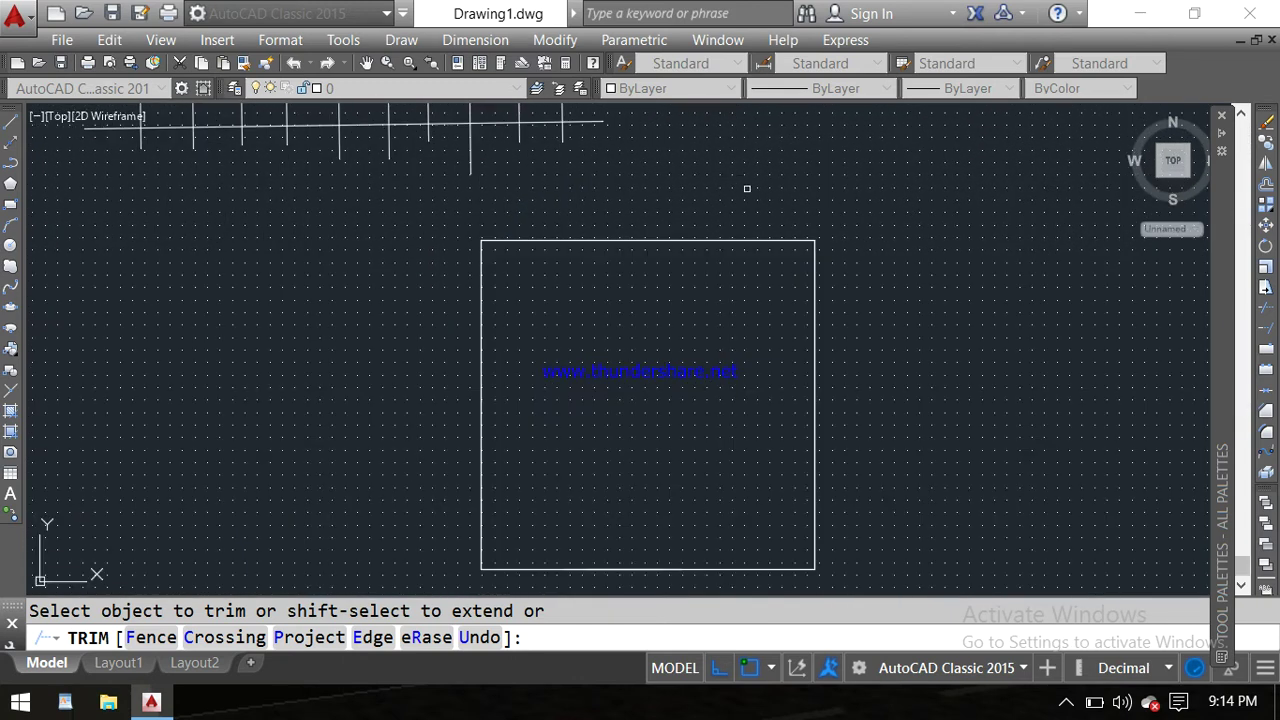
{"action": "key", "text": "Escape"}
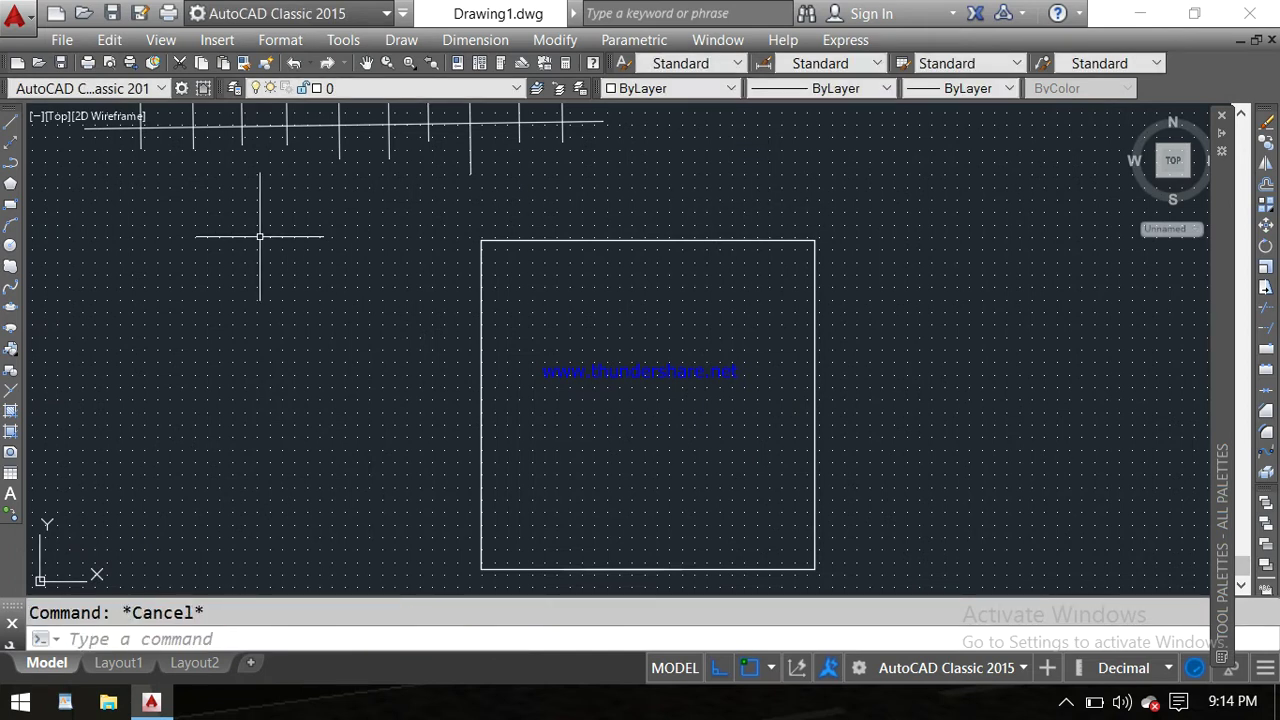
Orbit and zoom to a close 3D view of the box and its crossing lines, then start trimming
{"action": "left_click", "coordinate": [57, 116]}
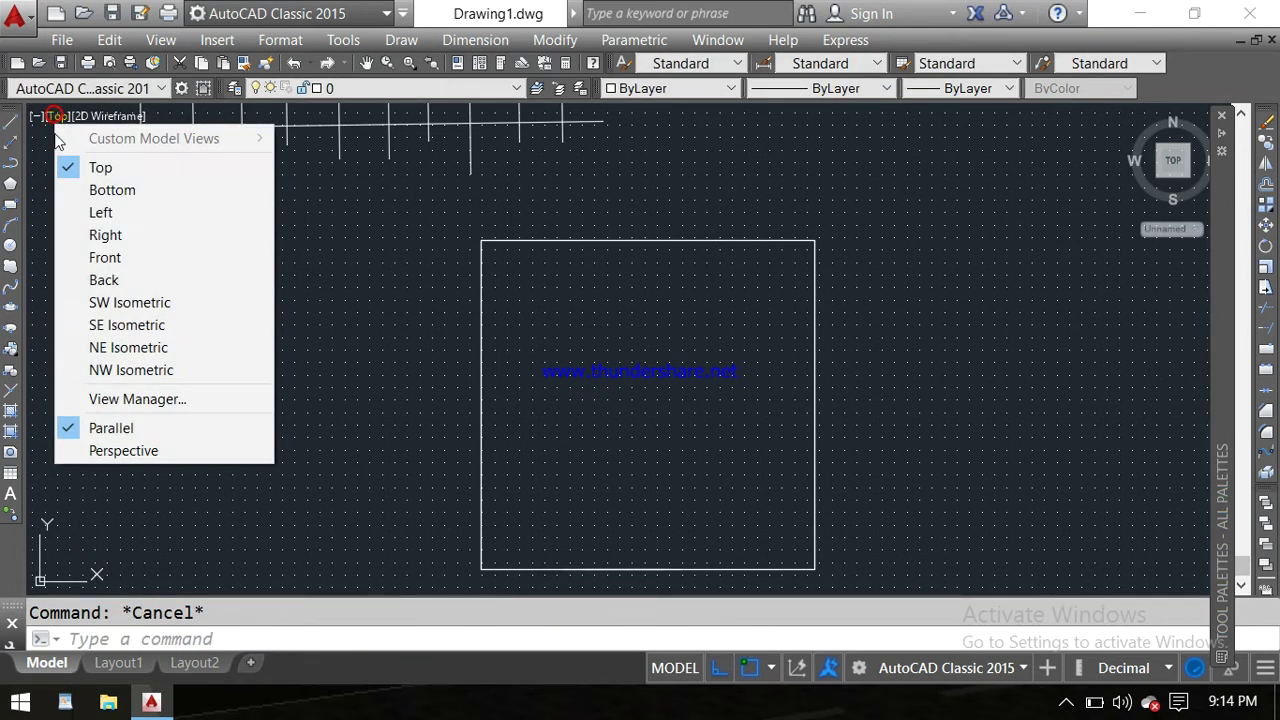
{"action": "left_click", "coordinate": [118, 300]}
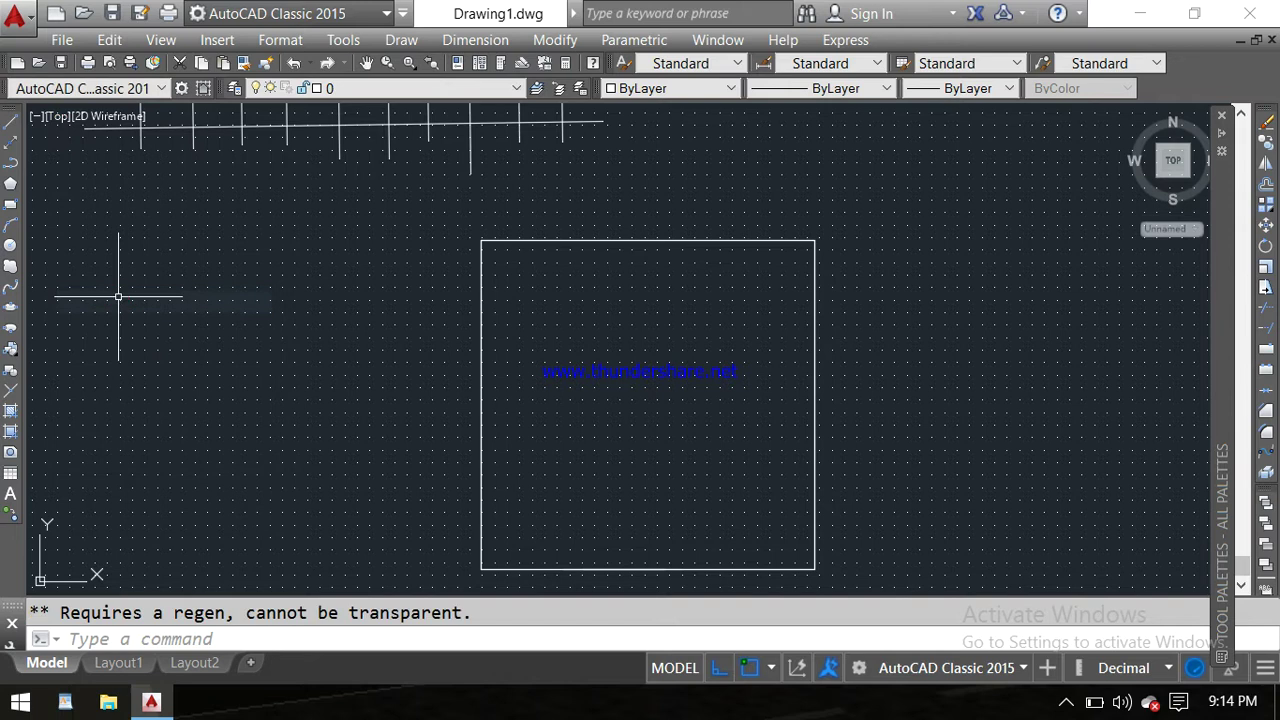
{"action": "key", "text": "Escape"}
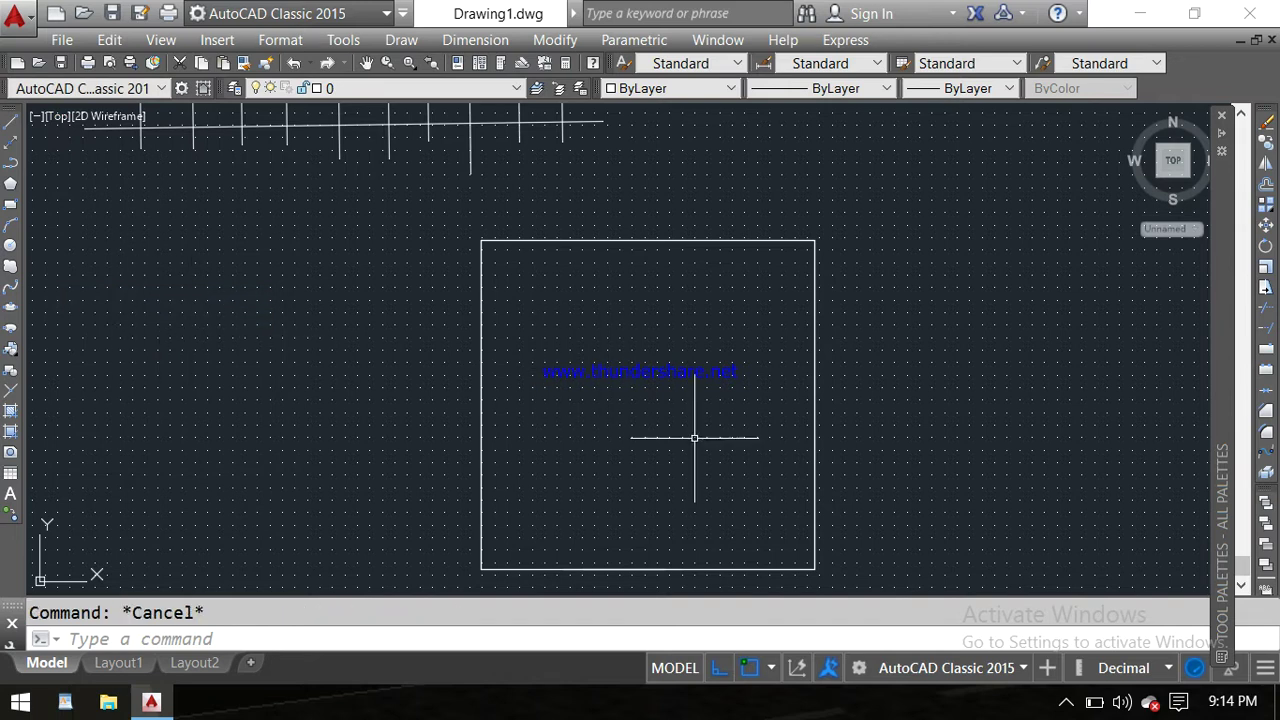
{"action": "mouse_move", "coordinate": [837, 420]}
{"action": "middle_mouse_down", "text": "shift"}
{"action": "mouse_move", "coordinate": [802, 385]}
{"action": "mouse_move", "coordinate": [826, 363]}
{"action": "mouse_move", "coordinate": [1050, 347]}
{"action": "mouse_move", "coordinate": [1040, 350]}
{"action": "middle_mouse_up", "text": "shift"}
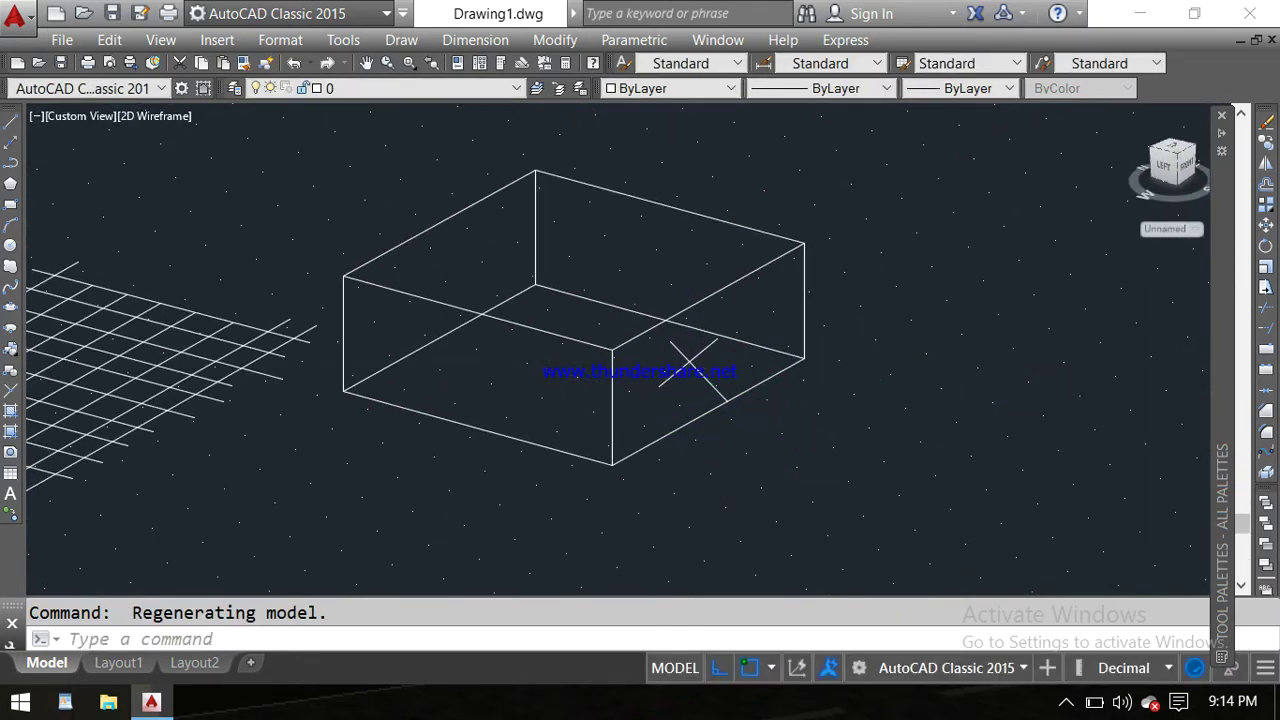
{"action": "scroll", "coordinate": [692, 352], "scroll_direction": "up", "scroll_amount": 2}
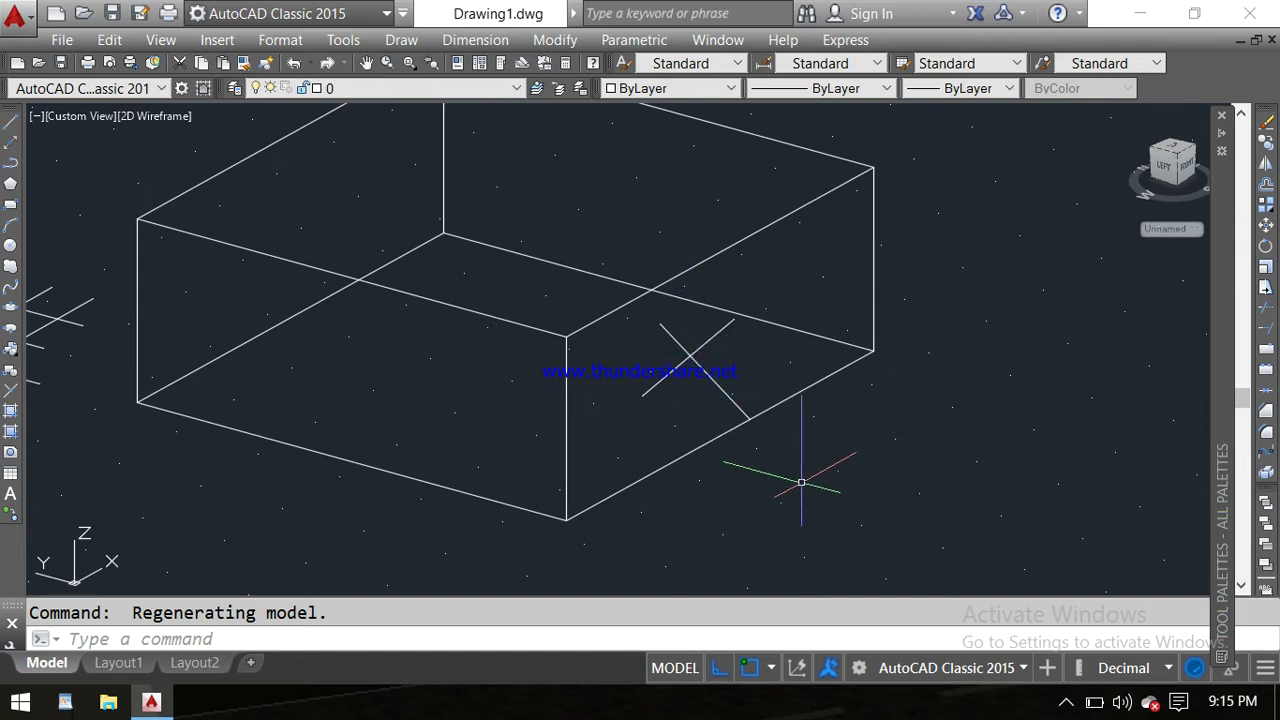
{"action": "type", "text": "tr"}
{"action": "key", "text": "Return"}
{"action": "key", "text": "Return"}
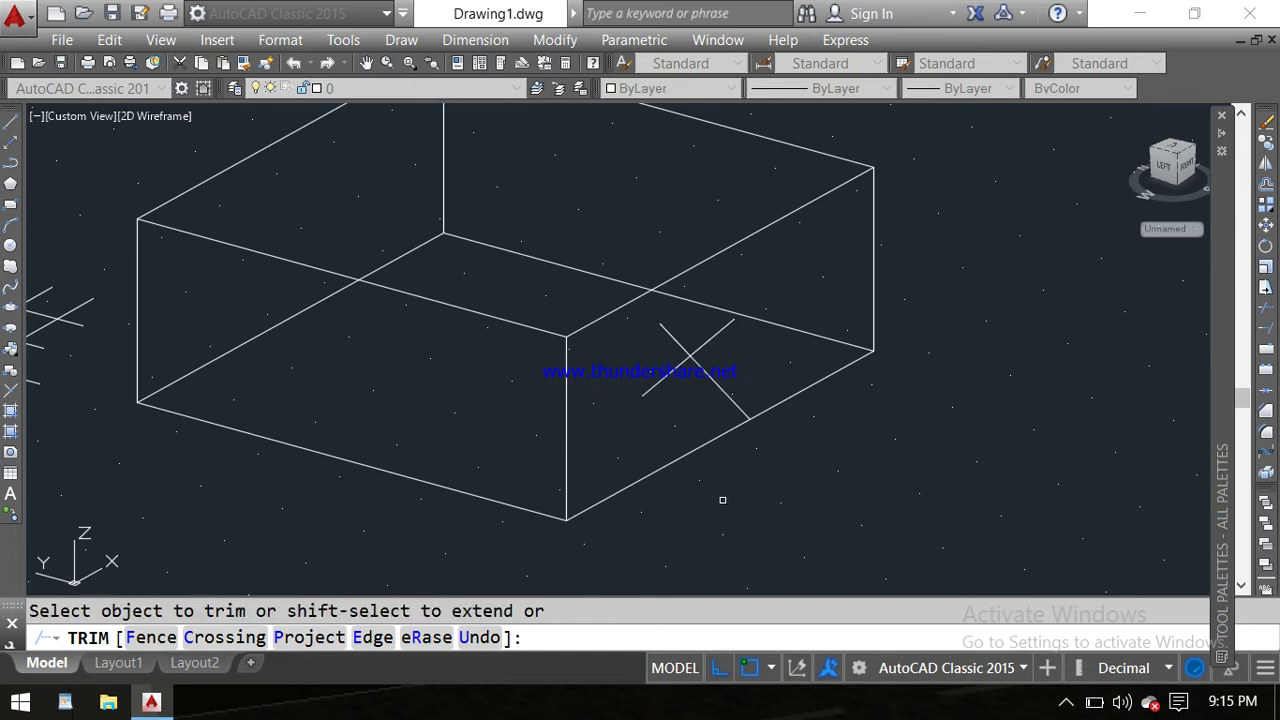
{"action": "key", "text": "Escape"}
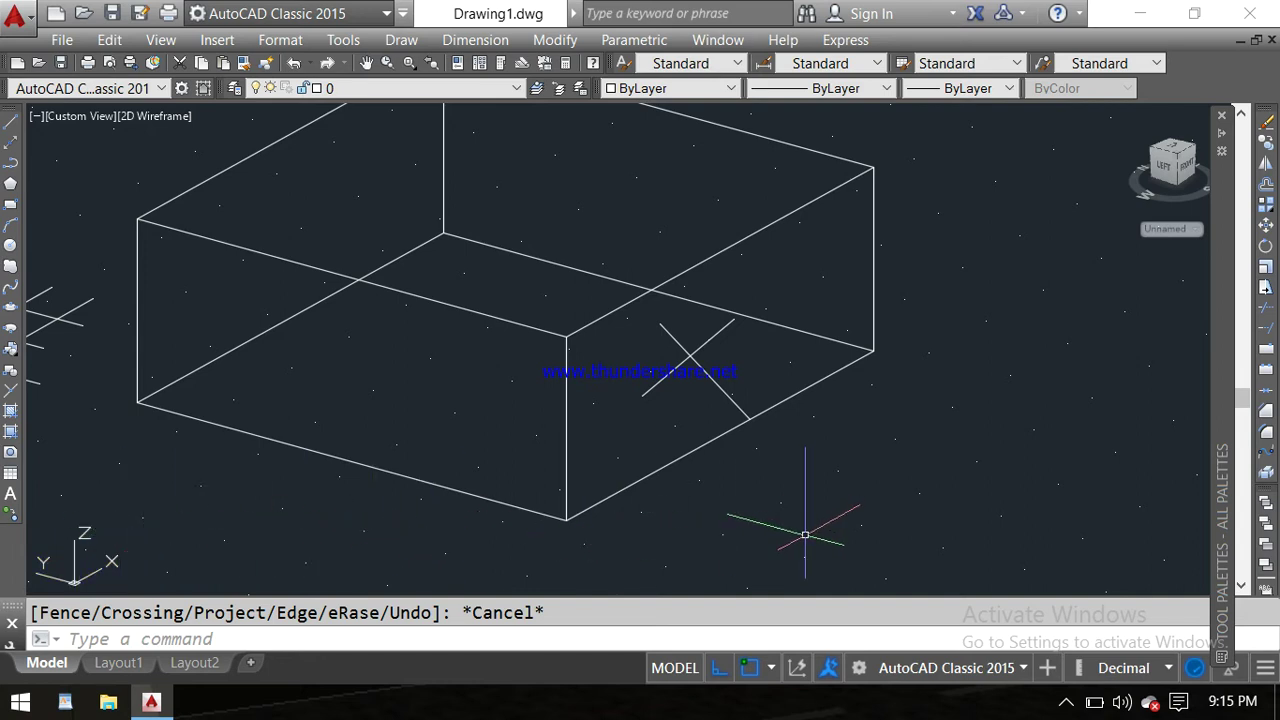
{"action": "key", "text": "Escape"}
{"action": "type", "text": "tr"}
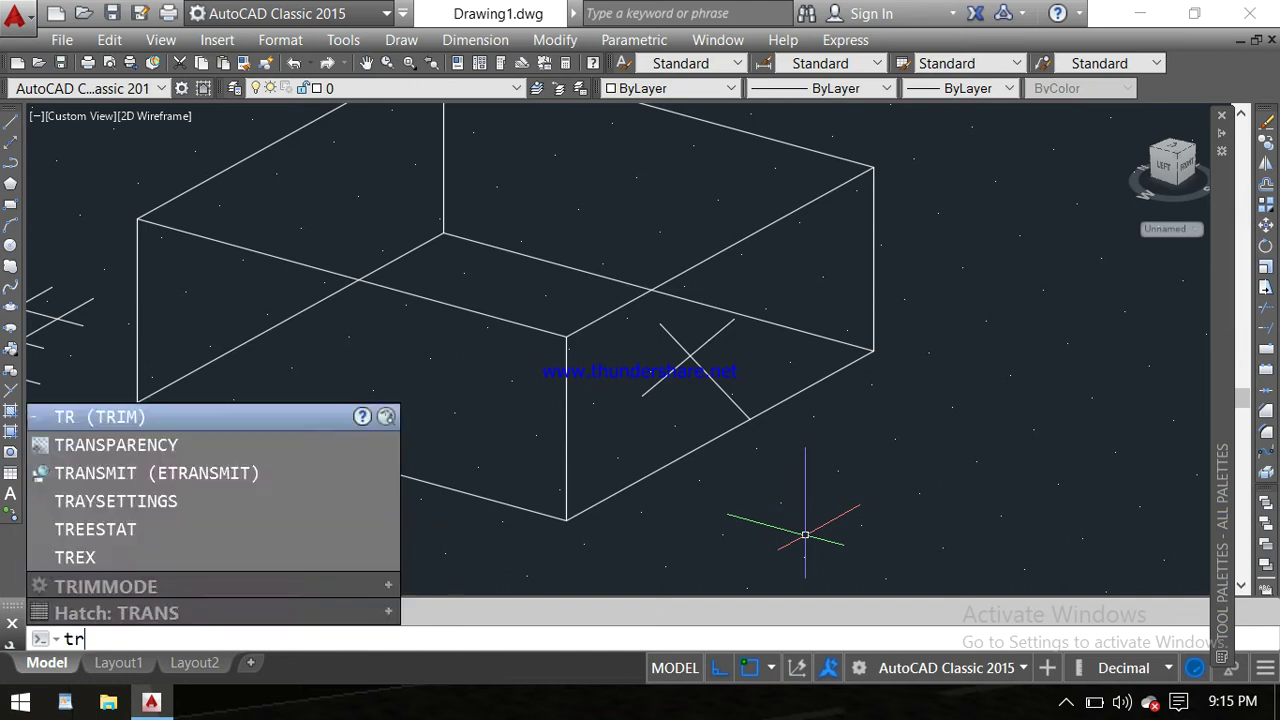
{"action": "key", "text": "Return"}
{"action": "key", "text": "Return"}
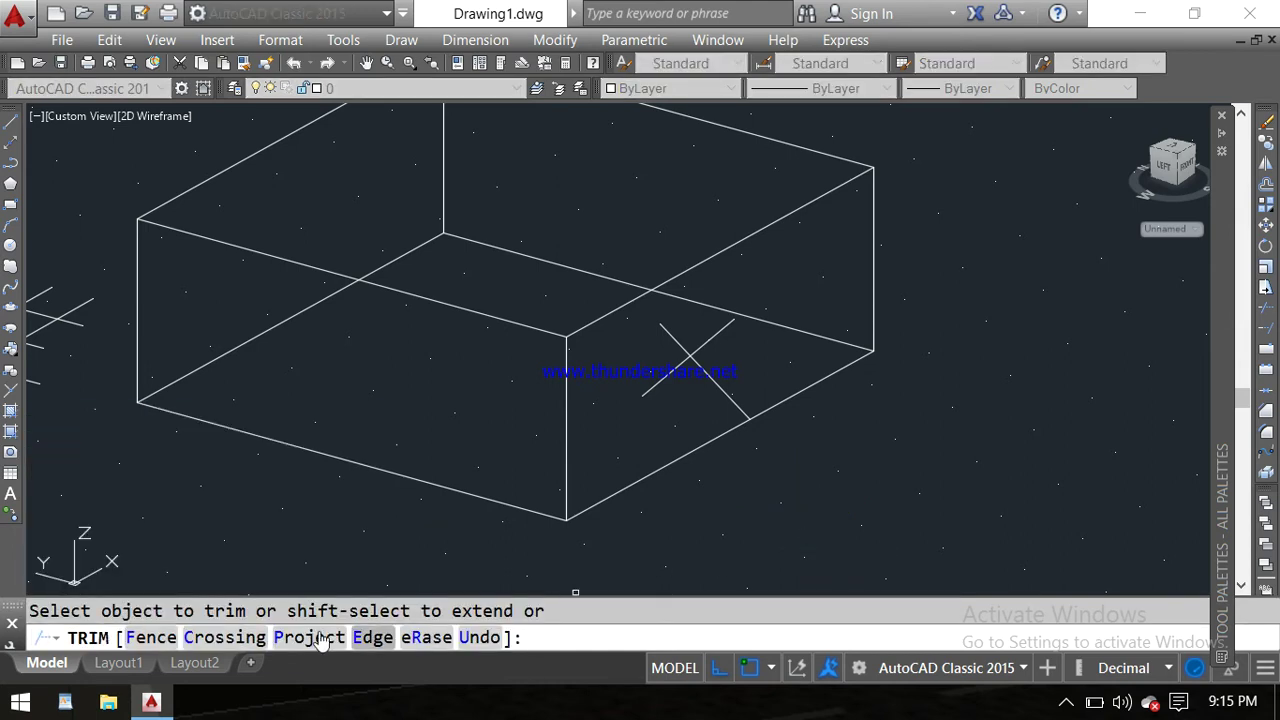
{"action": "type", "text": "p"}
{"action": "key", "text": "Return"}
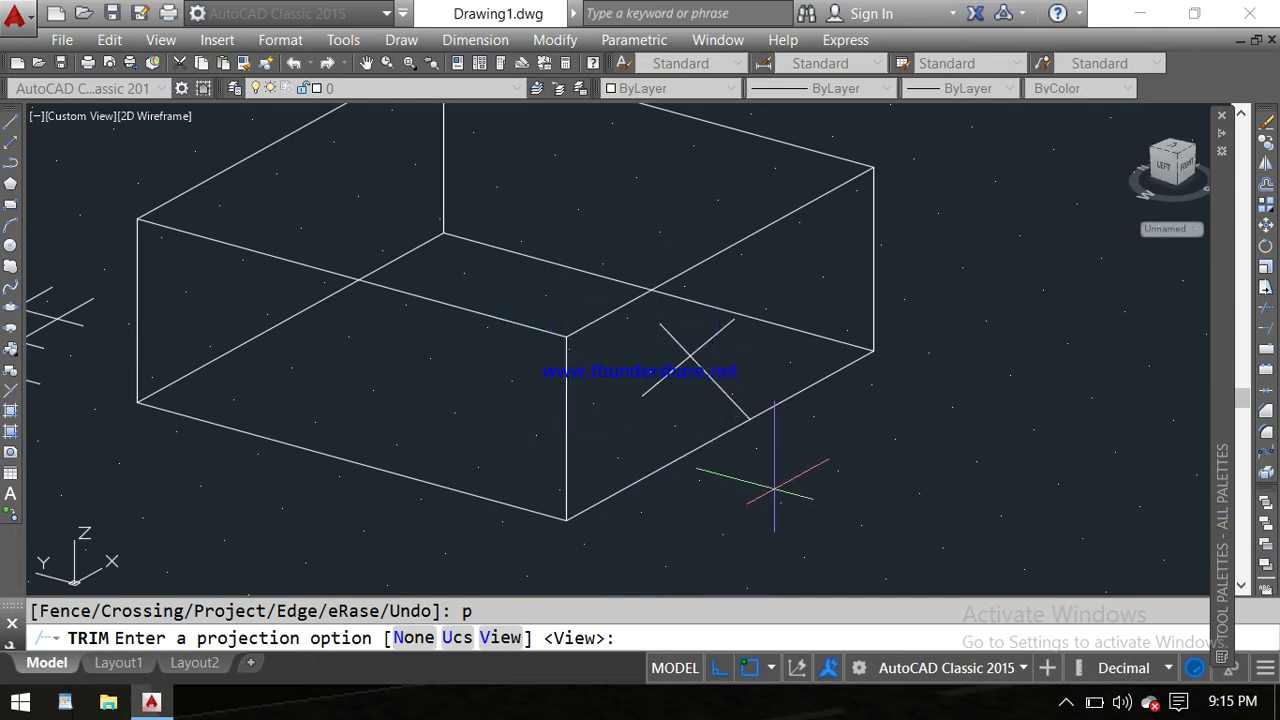
{"action": "key", "text": "Return"}
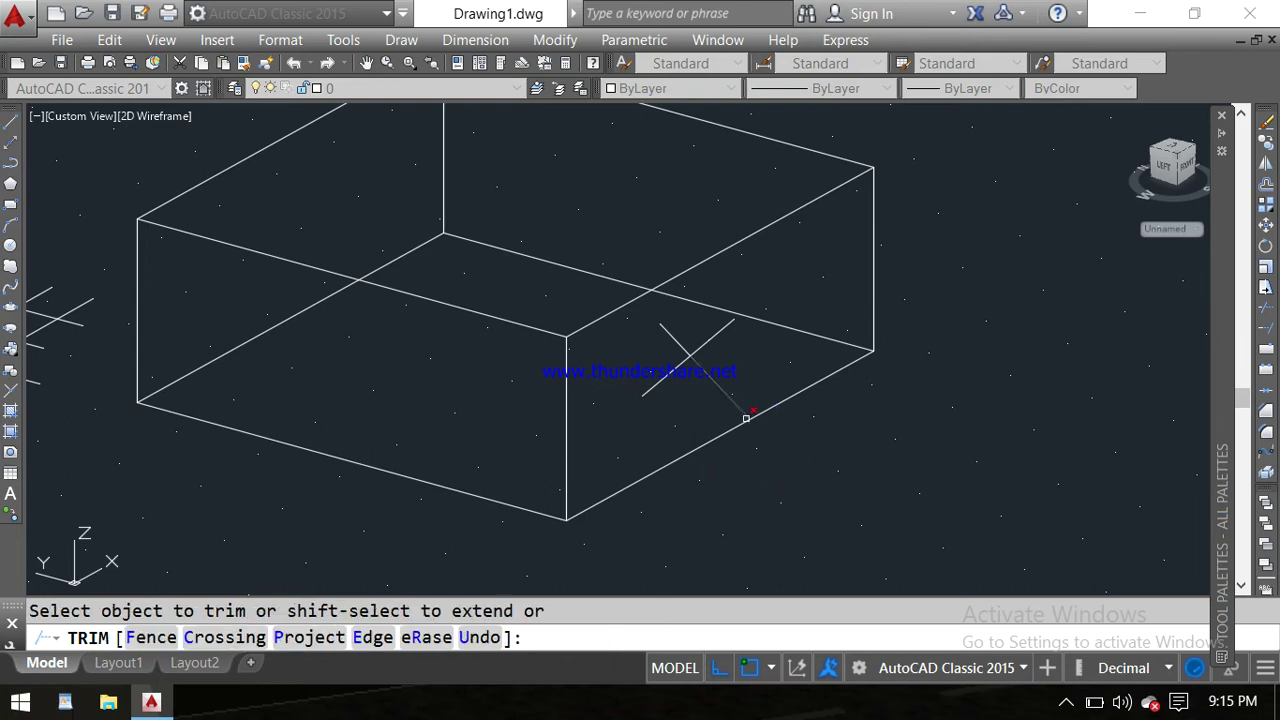
{"action": "left_click", "coordinate": [732, 399]}
{"action": "left_click", "coordinate": [665, 375]}
{"action": "key", "text": "ctrl+z"}
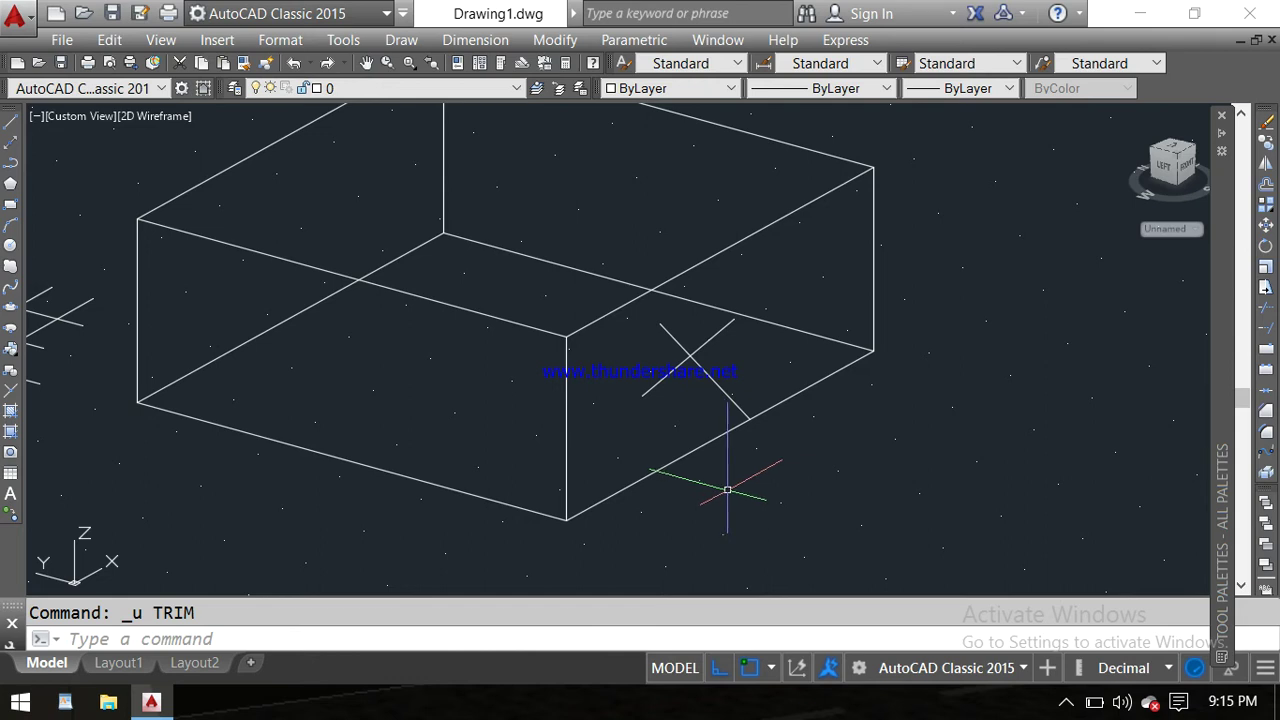
{"action": "key", "text": "Escape"}
{"action": "type", "text": "TR"}
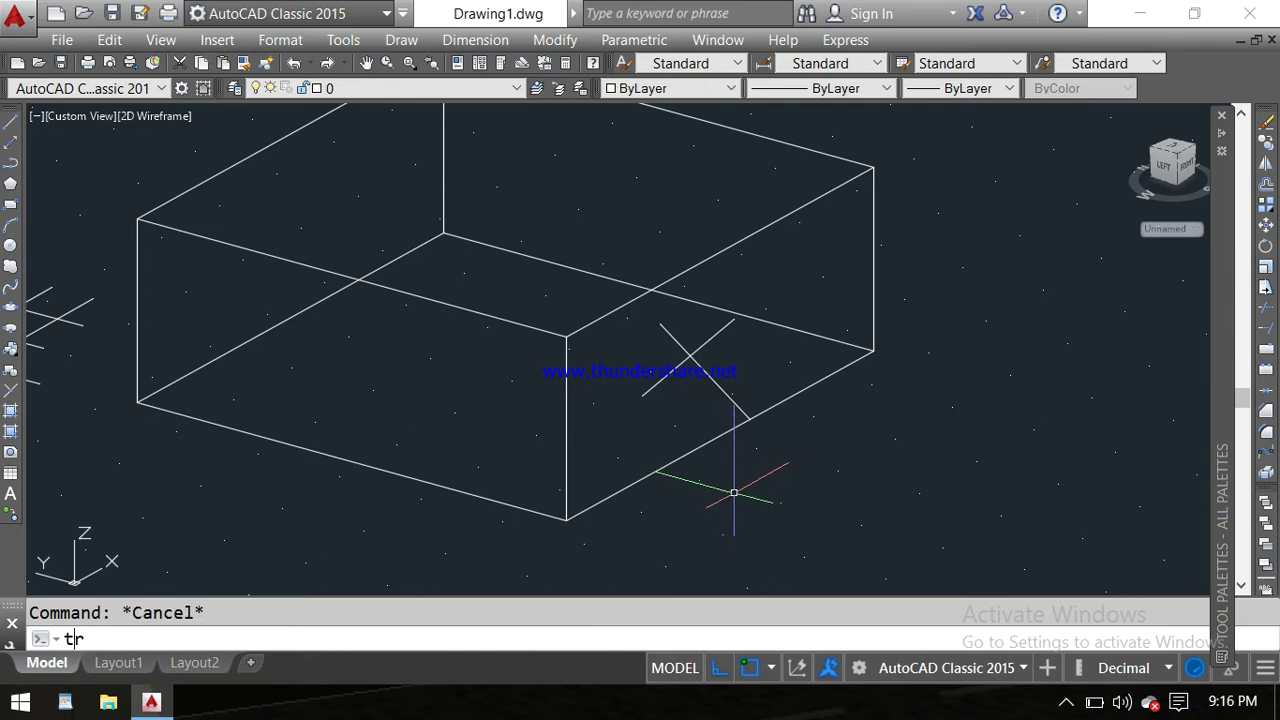
{"action": "key", "text": "Return"}
{"action": "key", "text": "Return"}
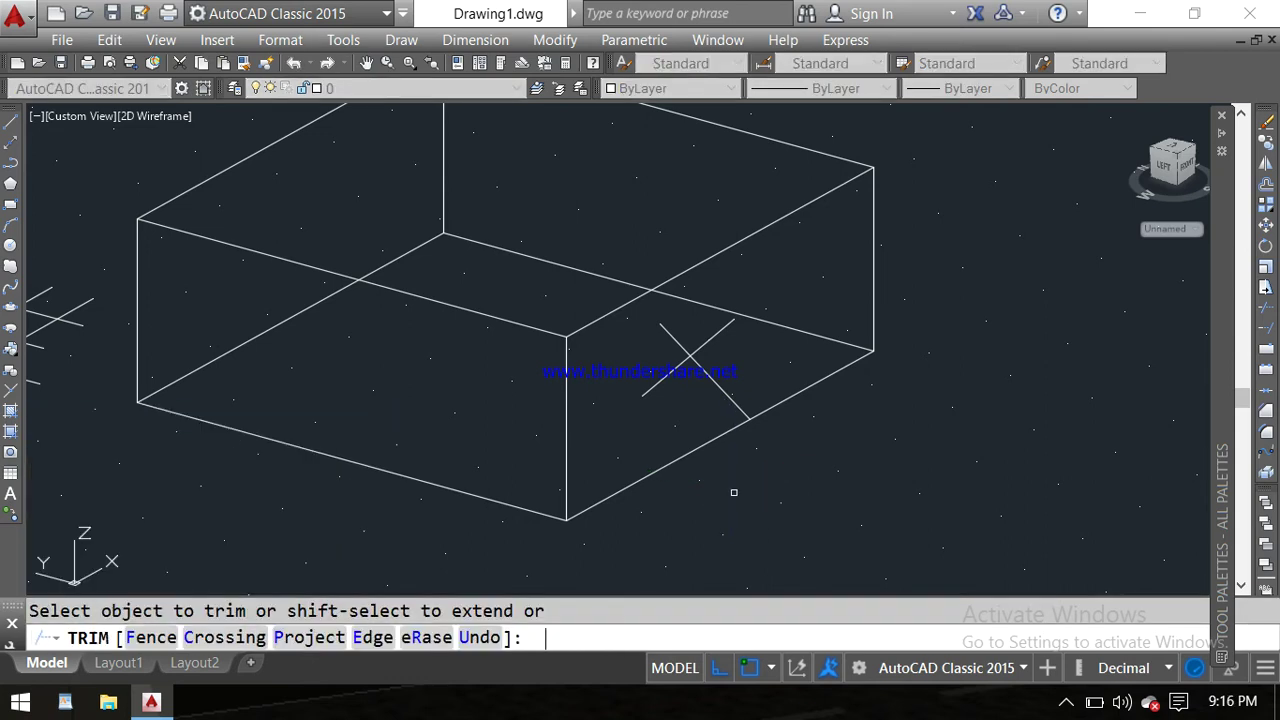
{"action": "type", "text": "p"}
{"action": "key", "text": "Return"}
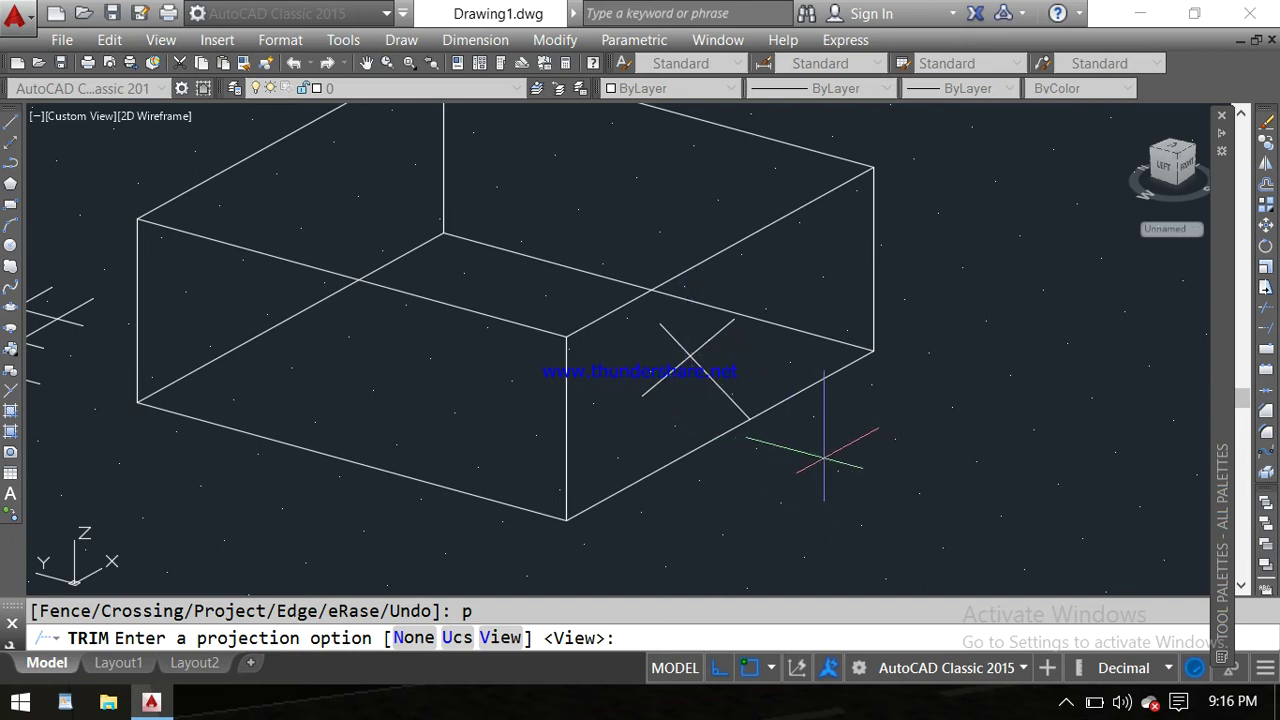
{"action": "key", "text": "Return"}
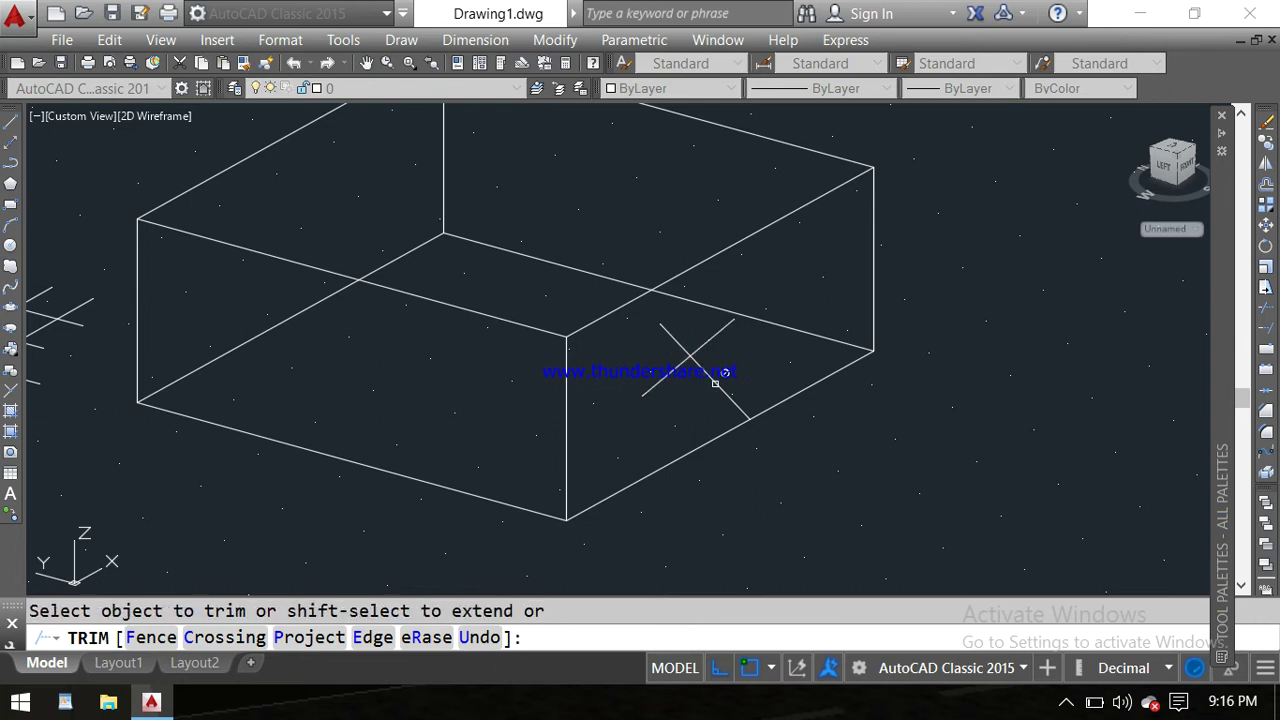
{"action": "key", "text": "Escape"}
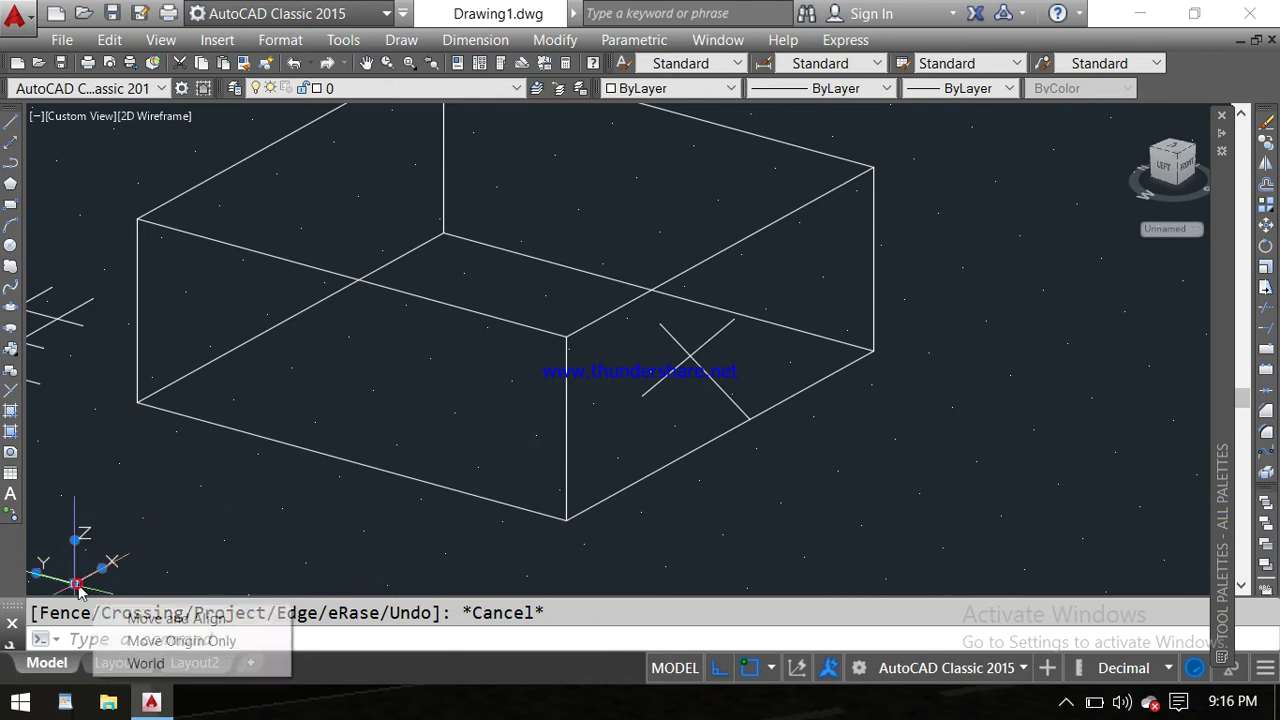
Move the UCS origin to the box's front bottom corner, with Y up the vertical edge
{"action": "left_click", "coordinate": [75, 581]}
{"action": "left_click", "coordinate": [75, 581]}
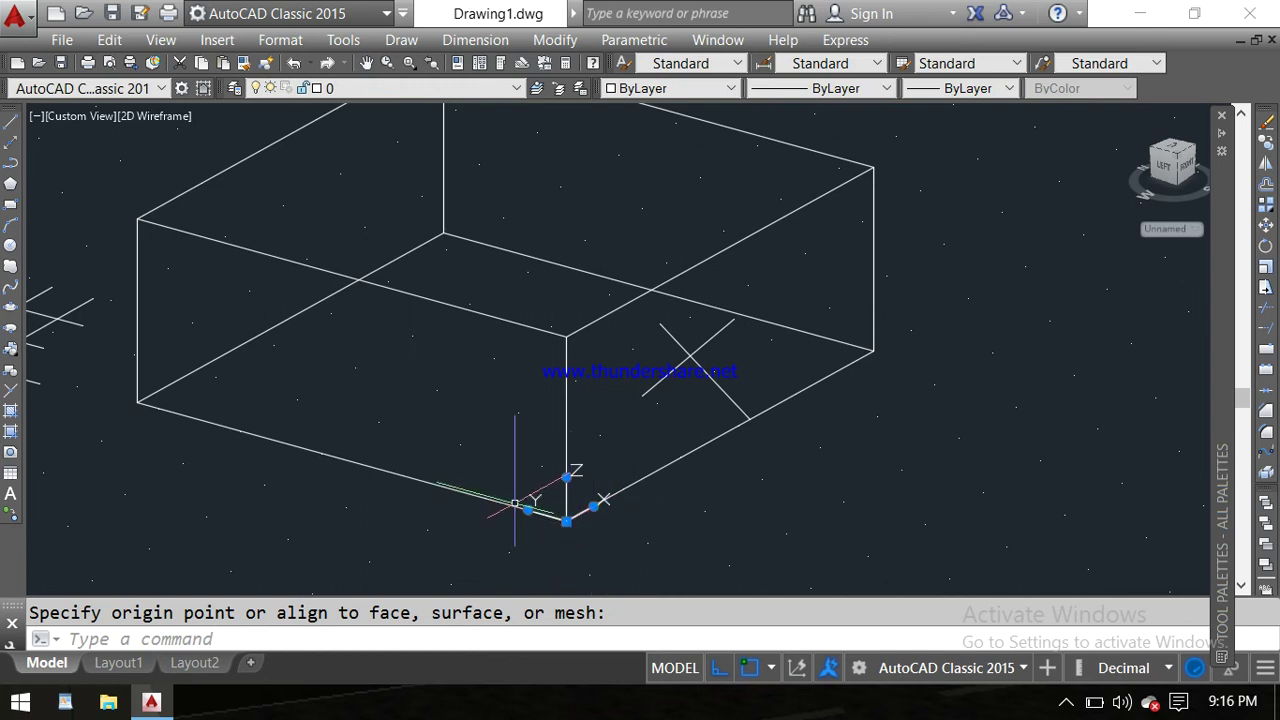
{"action": "left_click", "coordinate": [528, 510]}
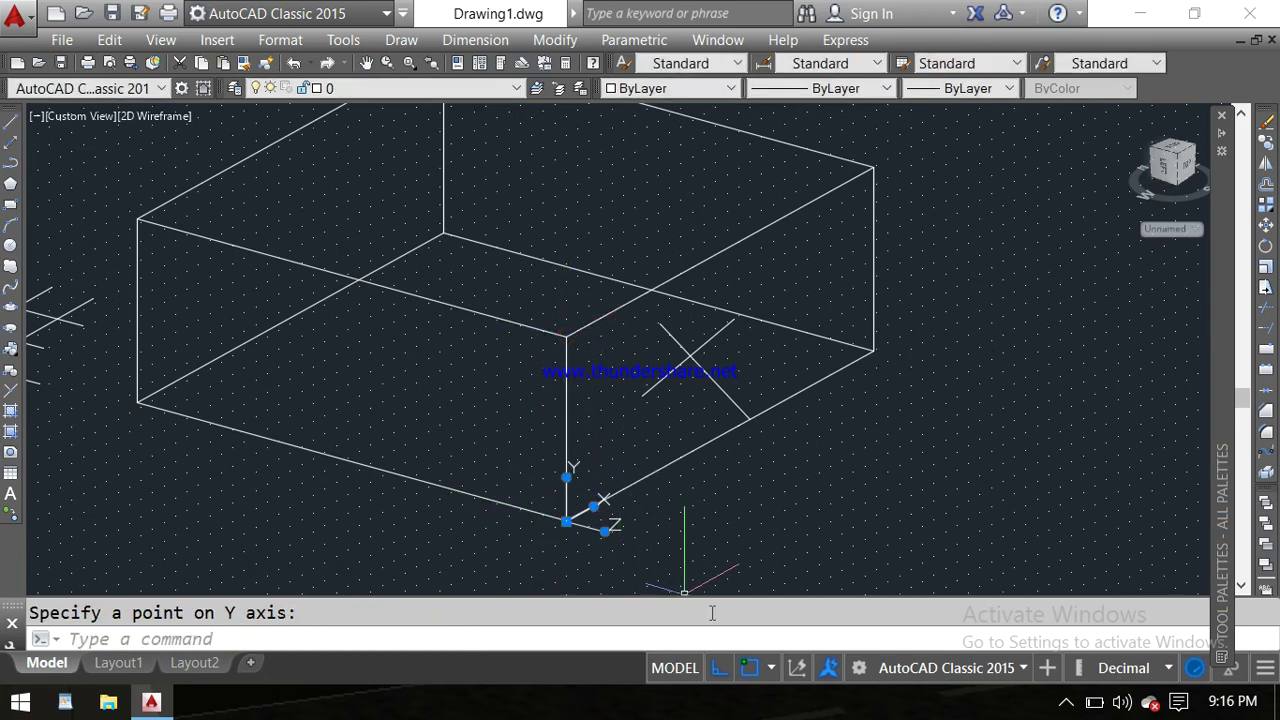
{"action": "key", "text": "Escape"}
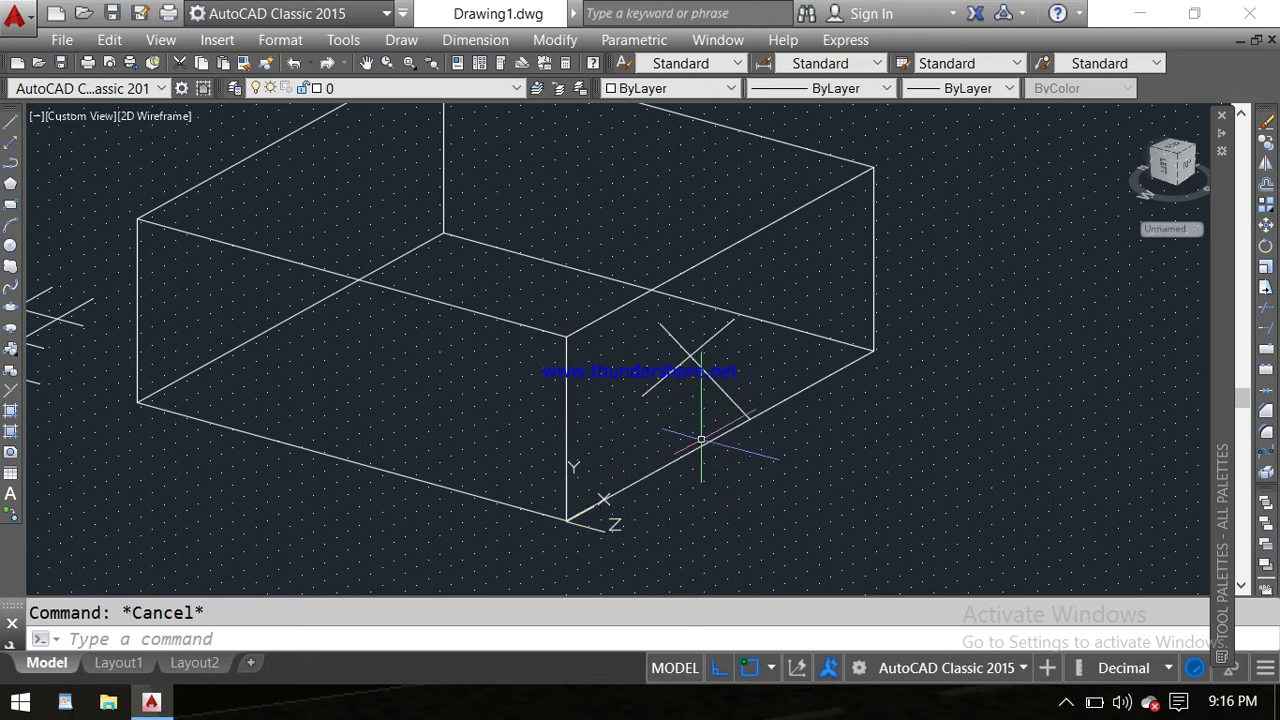
{"action": "type", "text": "tr"}
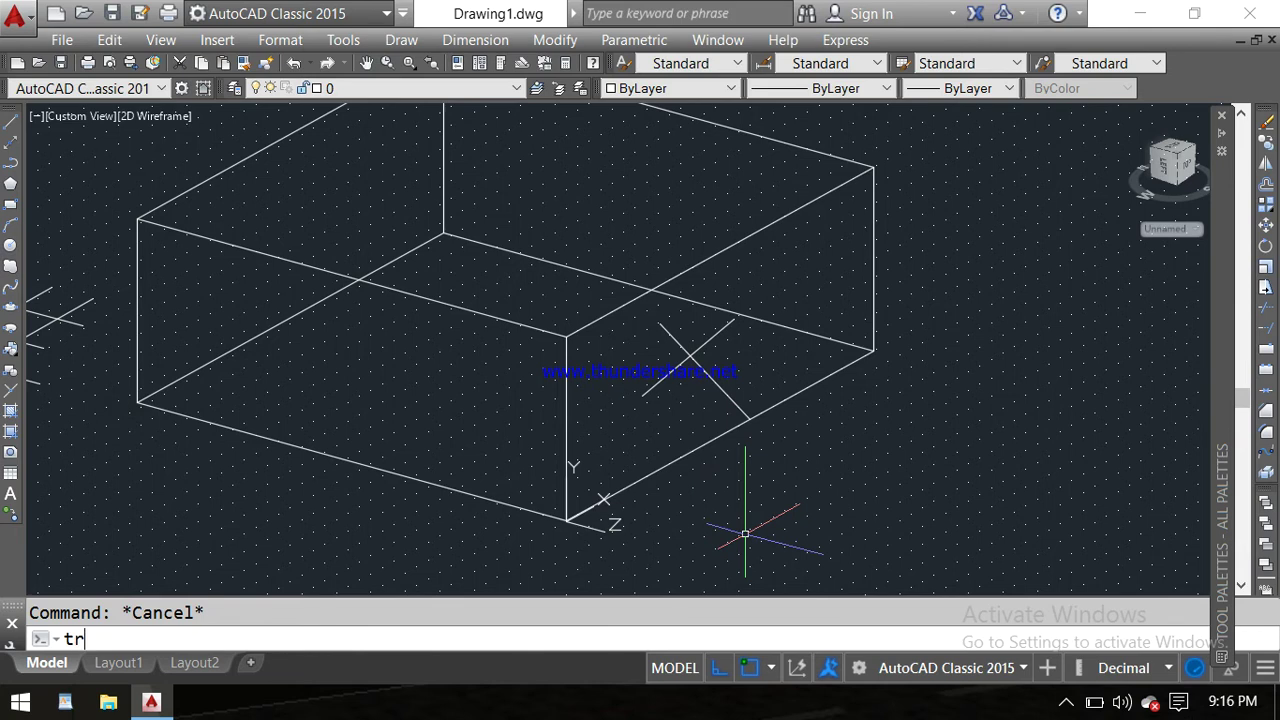
{"action": "key", "text": "Return"}
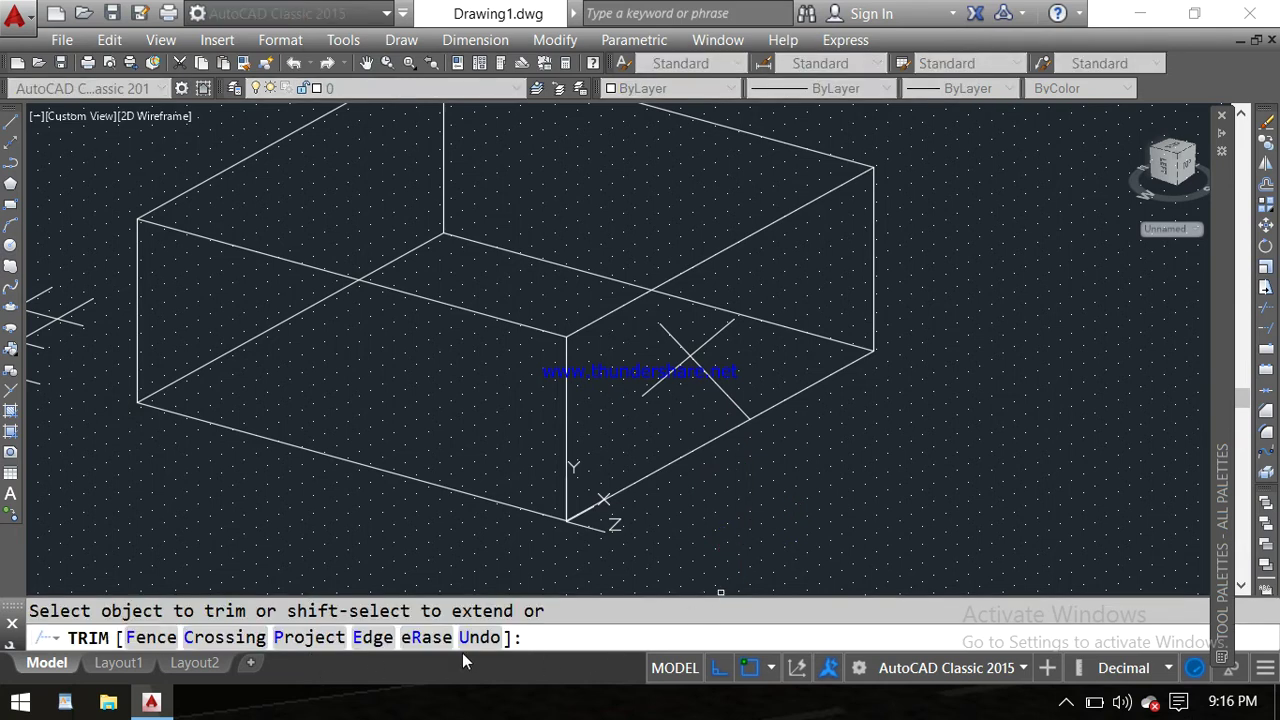
{"action": "type", "text": " p"}
{"action": "key", "text": "Return"}
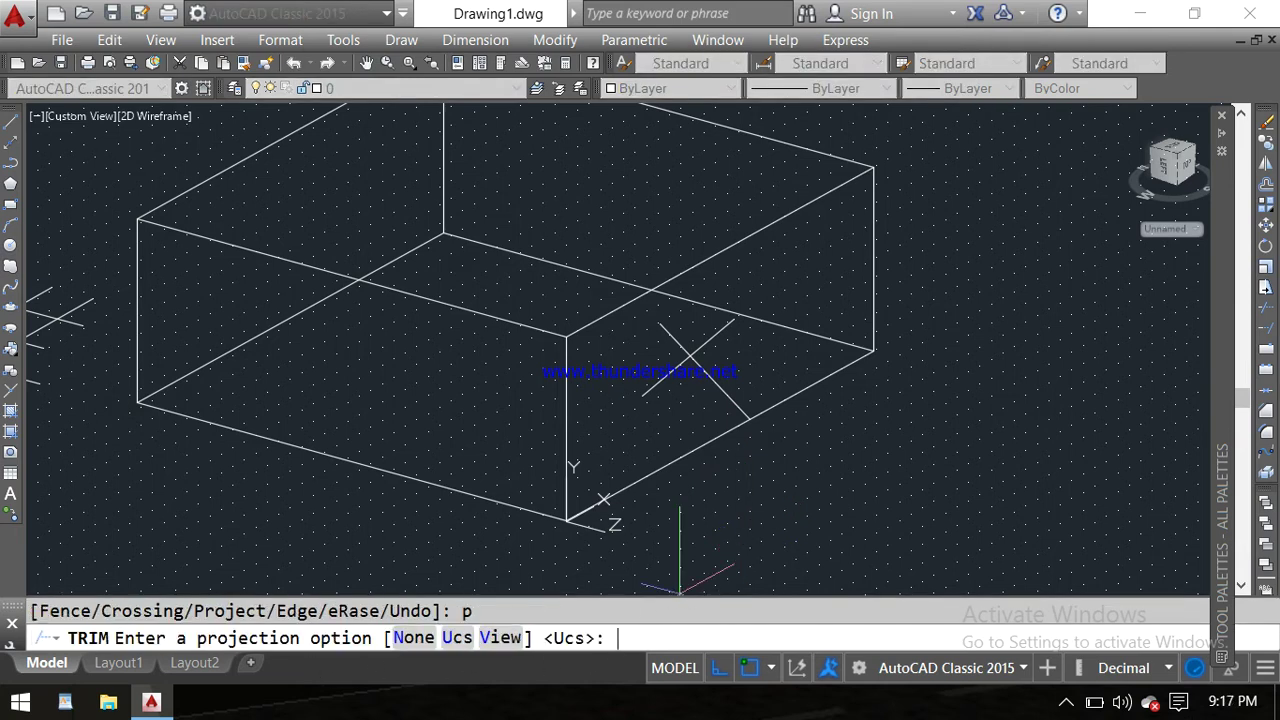
{"action": "type", "text": "v"}
{"action": "key", "text": "Return"}
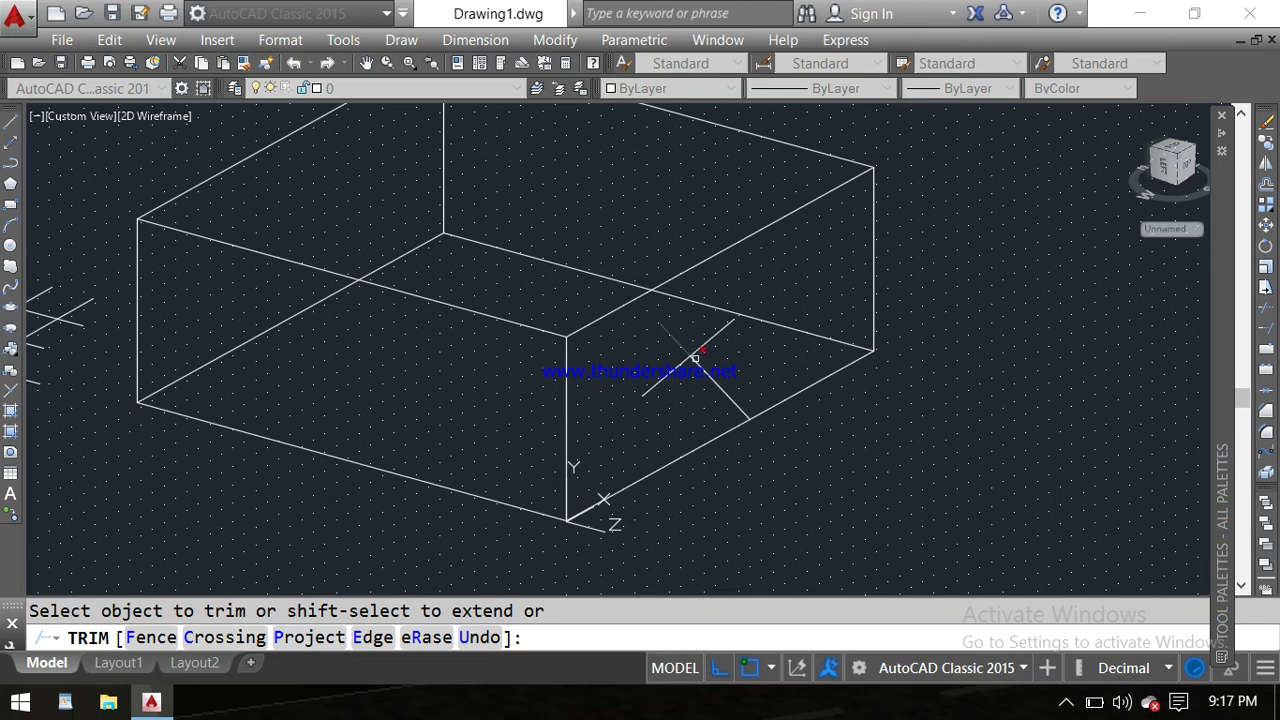
{"action": "left_click_drag", "start_coordinate": [724, 373], "coordinate": [666, 416]}
{"action": "key", "text": "ctrl+z"}
{"action": "key", "text": "Escape"}
{"action": "left_click", "coordinate": [733, 345]}
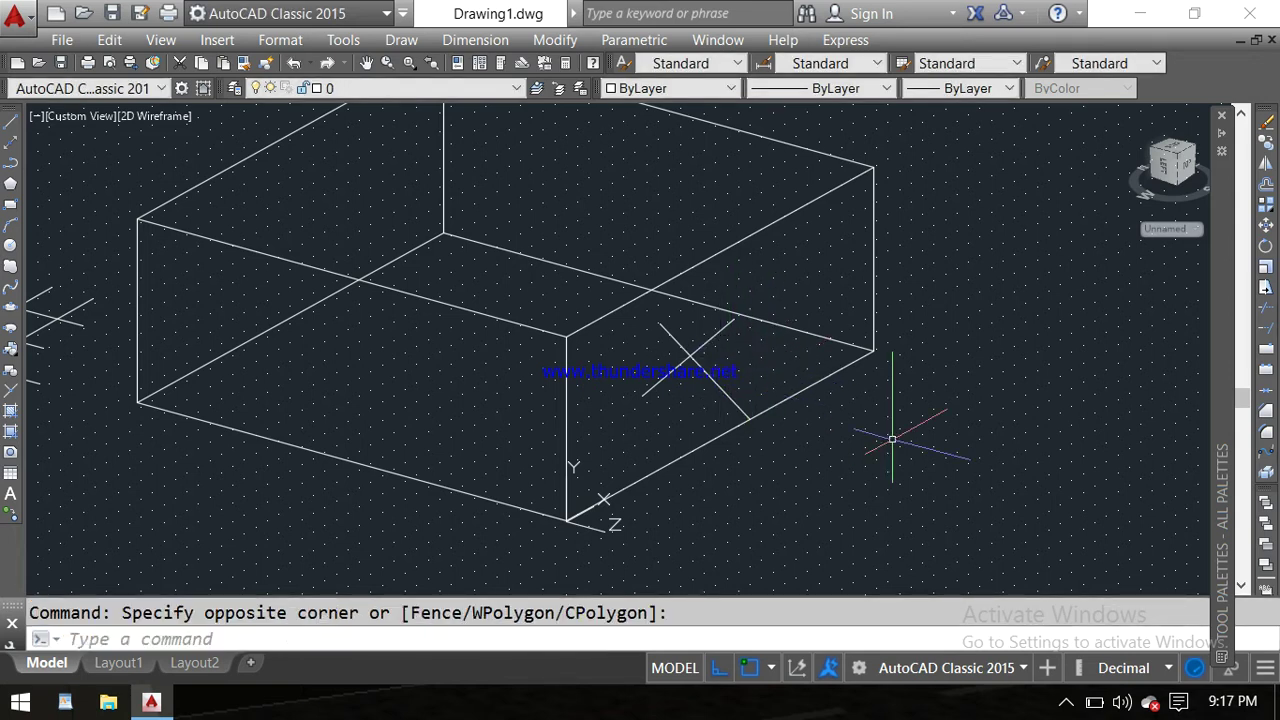
Switch to Top view and pan to show the grid, the box square and empty space
{"action": "scroll", "coordinate": [561, 345], "scroll_direction": "down", "scroll_amount": 4}
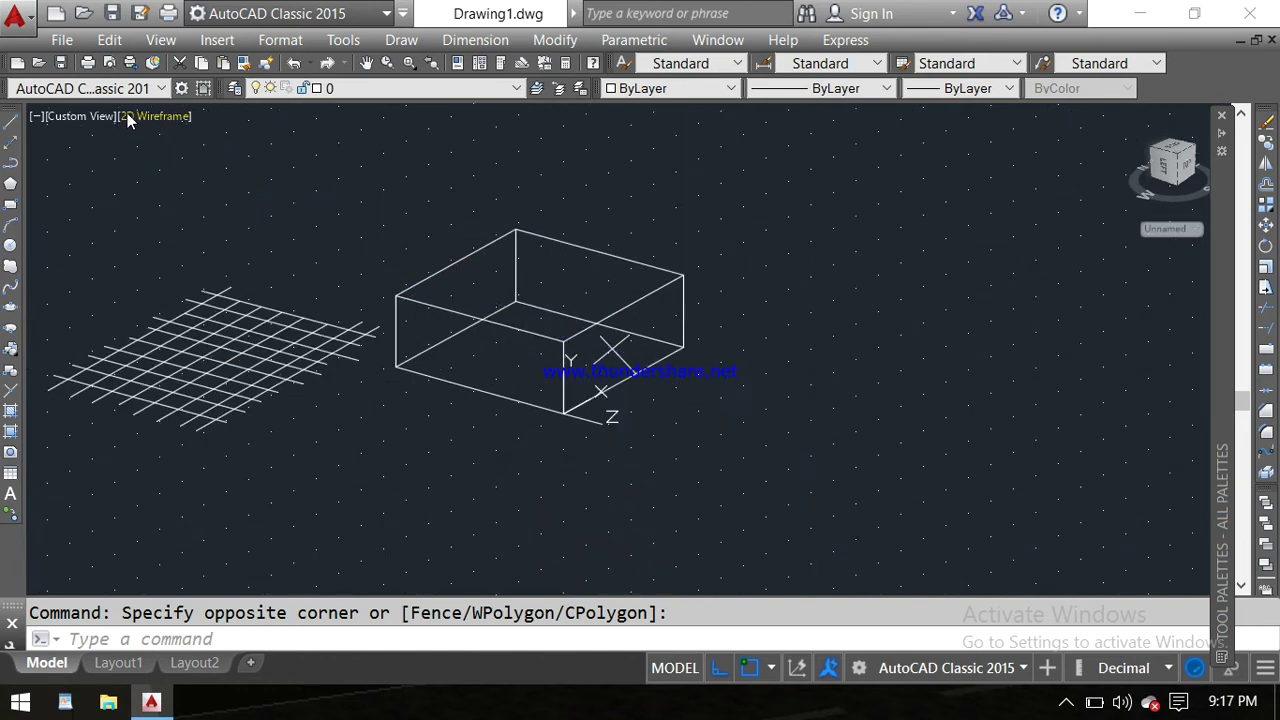
{"action": "left_click", "coordinate": [94, 116]}
{"action": "left_click", "coordinate": [137, 162]}
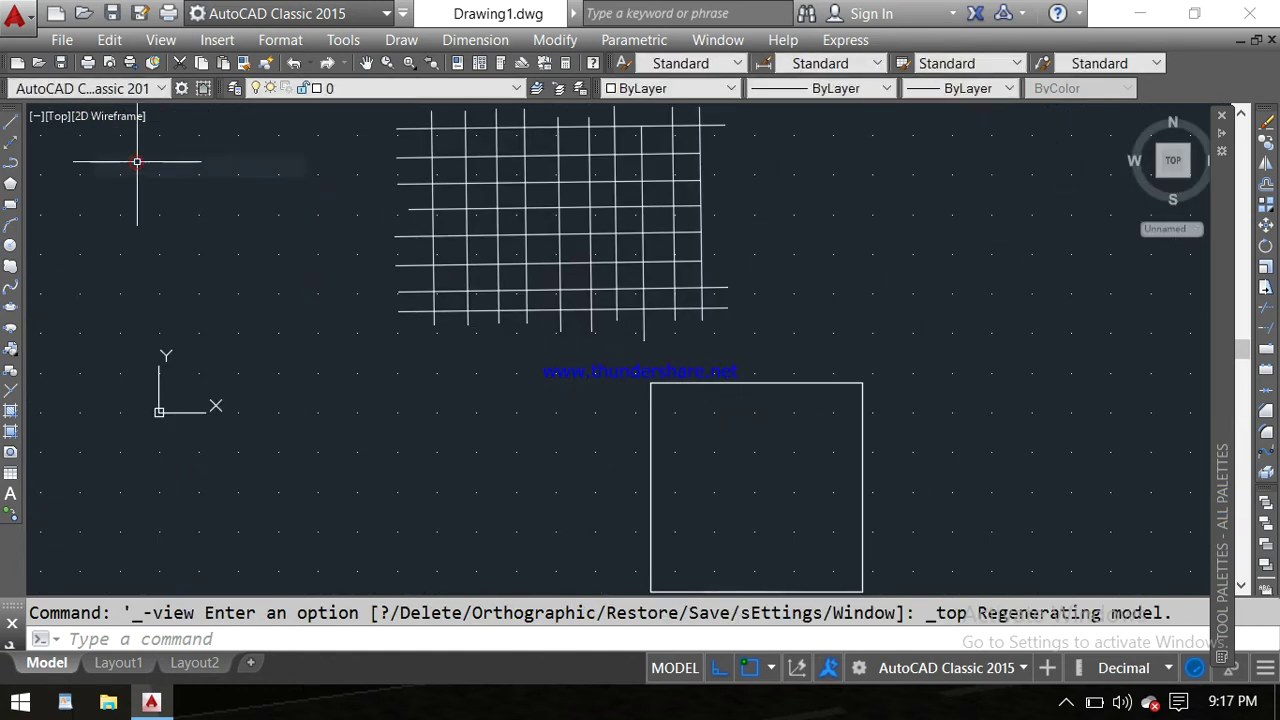
{"action": "middle_click_drag", "start_coordinate": [479, 225], "coordinate": [423, 300]}
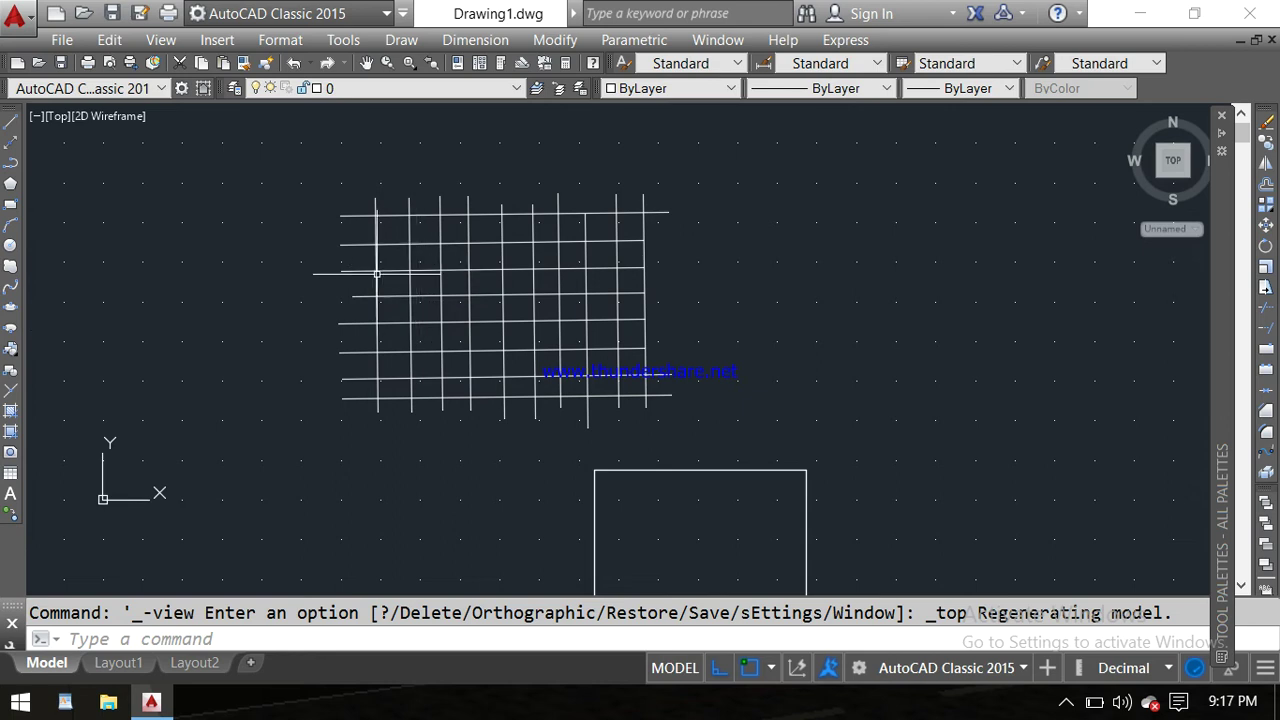
{"action": "type", "text": "tr"}
{"action": "key", "text": "Return"}
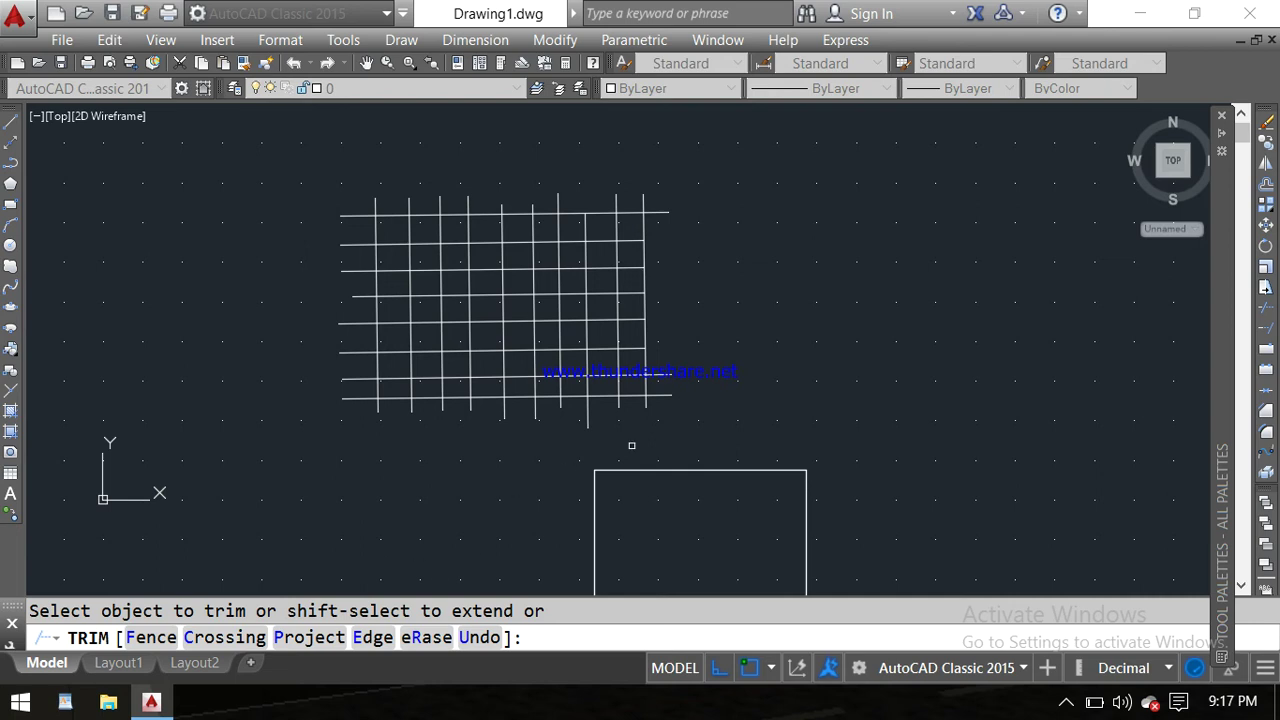
{"action": "middle_click_drag", "start_coordinate": [789, 381], "coordinate": [543, 380]}
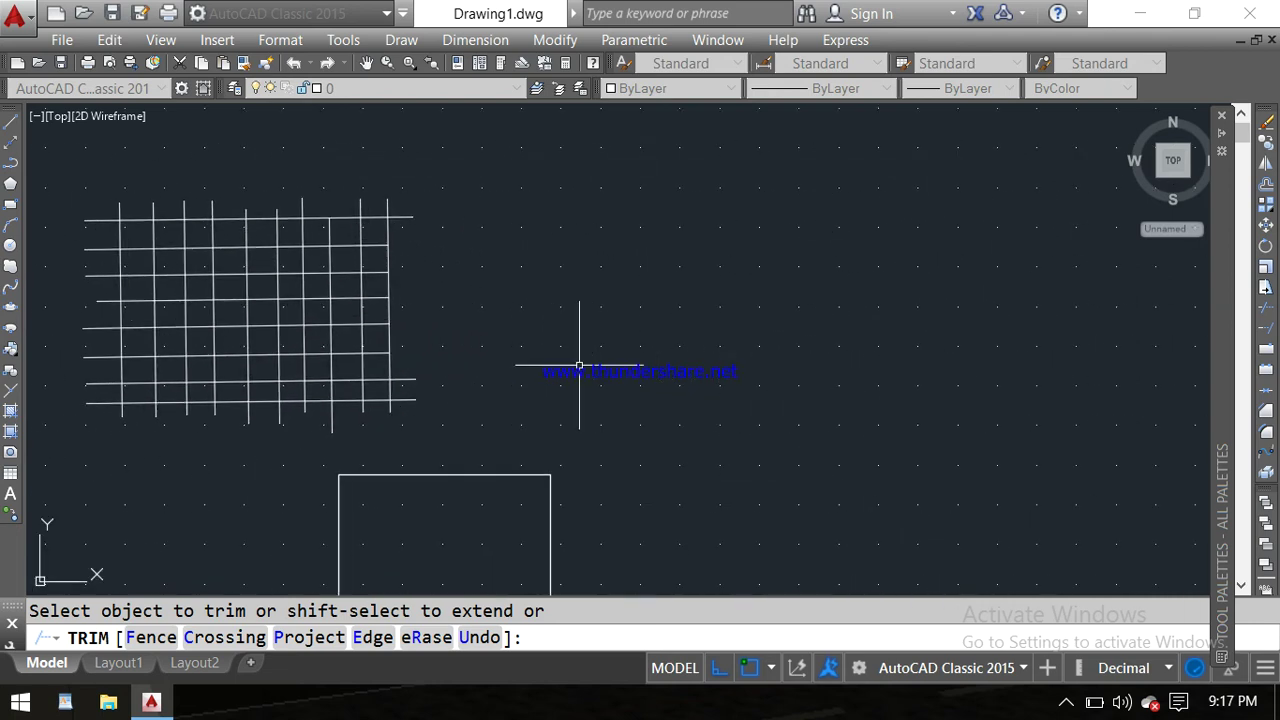
{"action": "key", "text": "Escape"}
Draw a horizontal test line to the right of the grid
{"action": "type", "text": "l"}
{"action": "key", "text": "Return"}
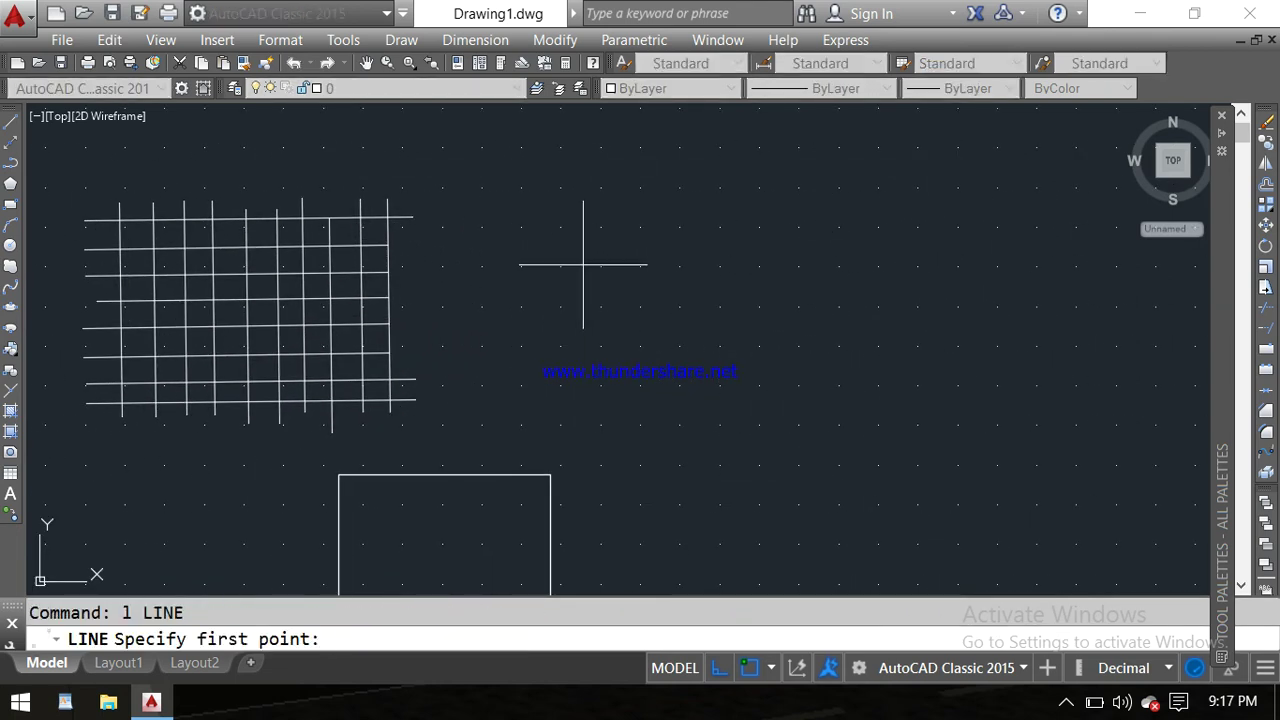
{"action": "left_click", "coordinate": [563, 239]}
{"action": "left_click", "coordinate": [875, 298]}
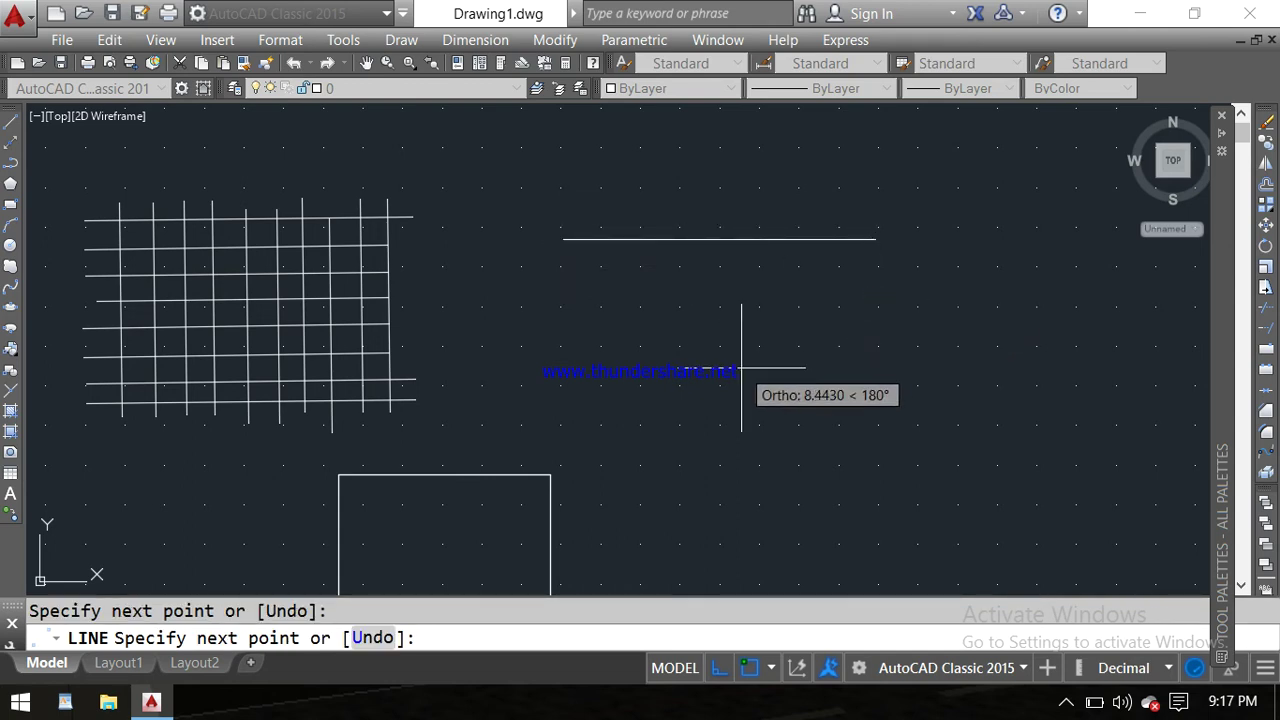
{"action": "key", "text": "Return"}
Draw a taller vertical test line further right and centre both lines in view
{"action": "type", "text": "l"}
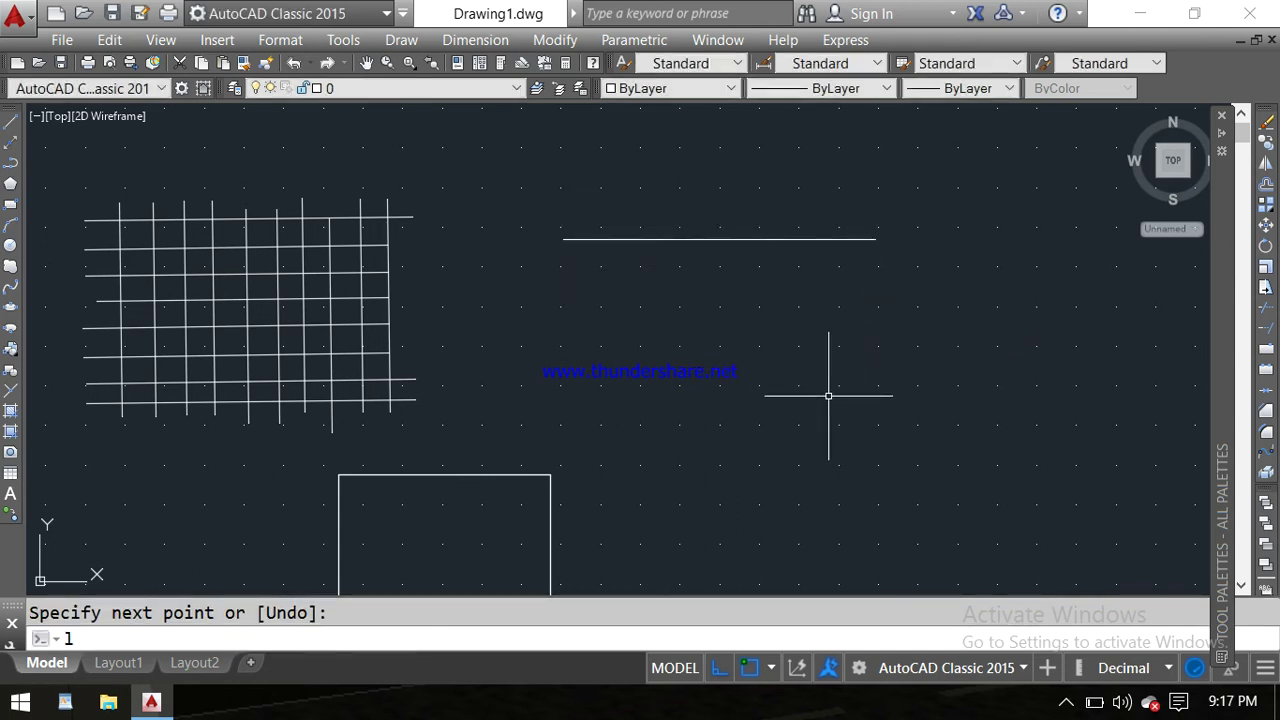
{"action": "key", "text": "Return"}
{"action": "left_click", "coordinate": [1060, 143]}
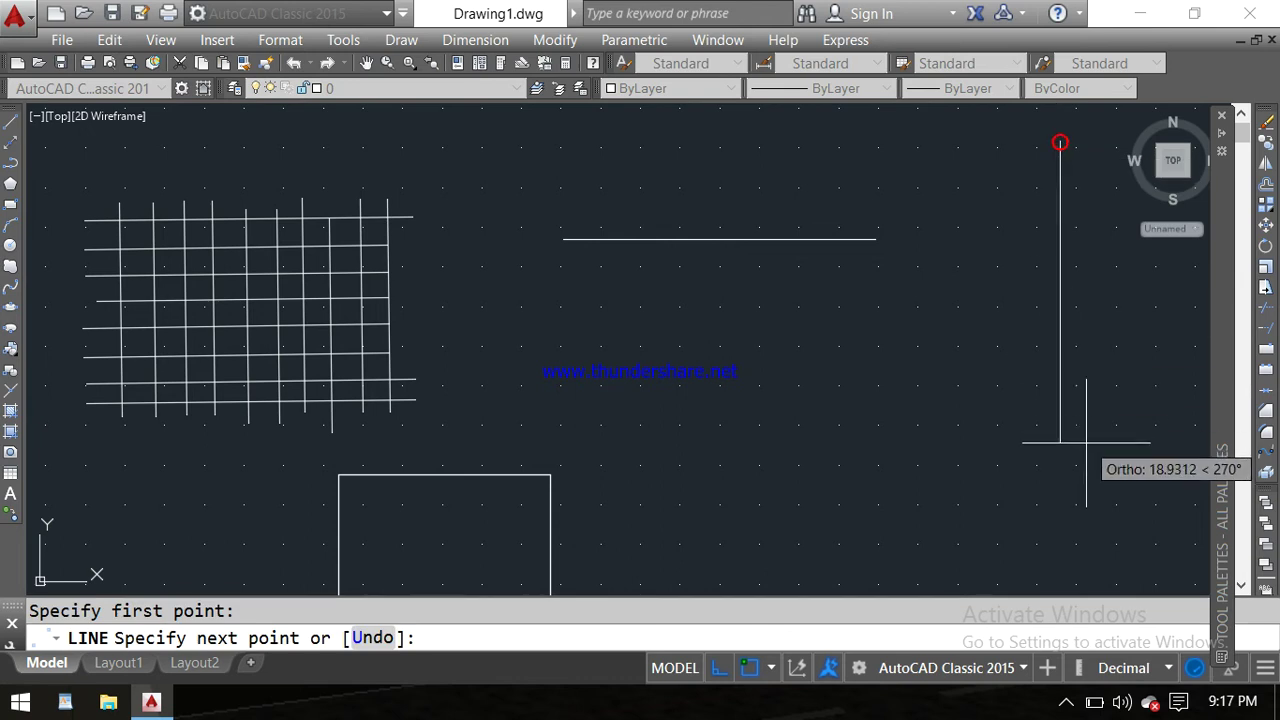
{"action": "left_click", "coordinate": [1062, 443]}
{"action": "key", "text": "Return"}
{"action": "mouse_move", "coordinate": [908, 432]}
{"action": "middle_mouse_down"}
{"action": "mouse_move", "coordinate": [634, 449]}
{"action": "mouse_move", "coordinate": [600, 470]}
{"action": "middle_mouse_up"}
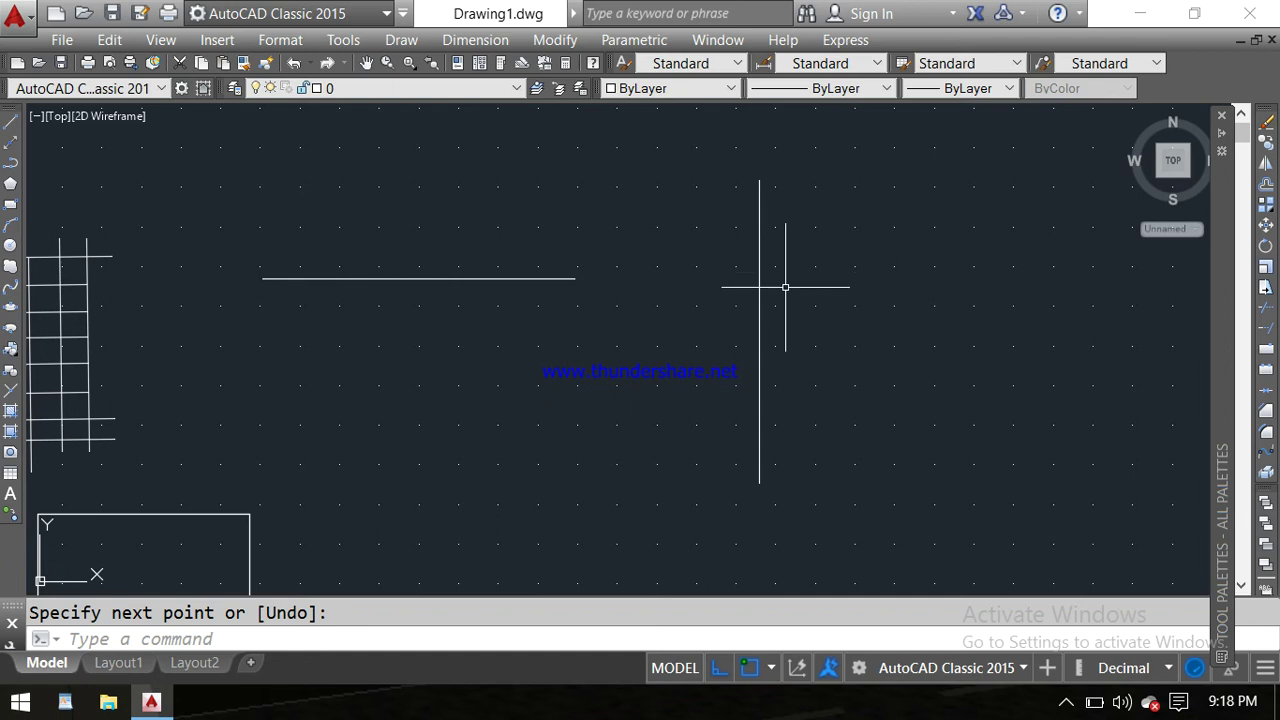
{"action": "key", "text": "Escape"}
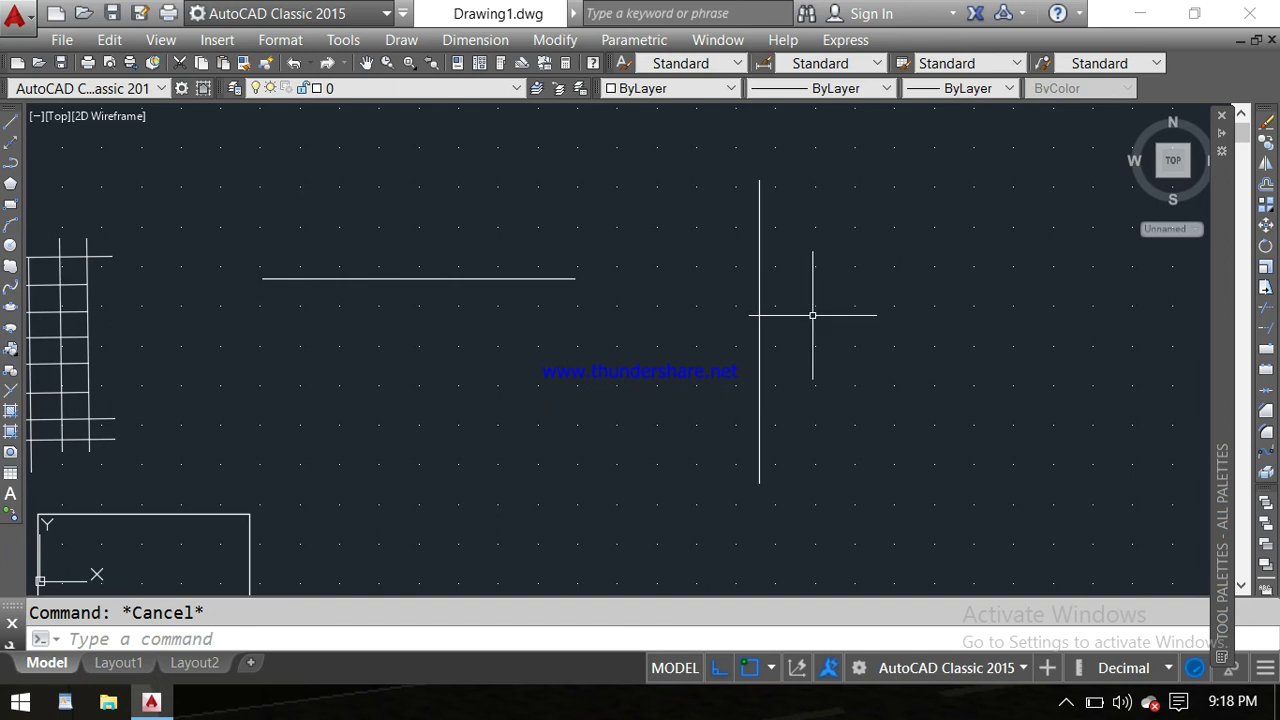
With Edge mode set to Extend, crossing-trim a gap from the top of the vertical test line
{"action": "type", "text": "tr"}
{"action": "key", "text": "Return"}
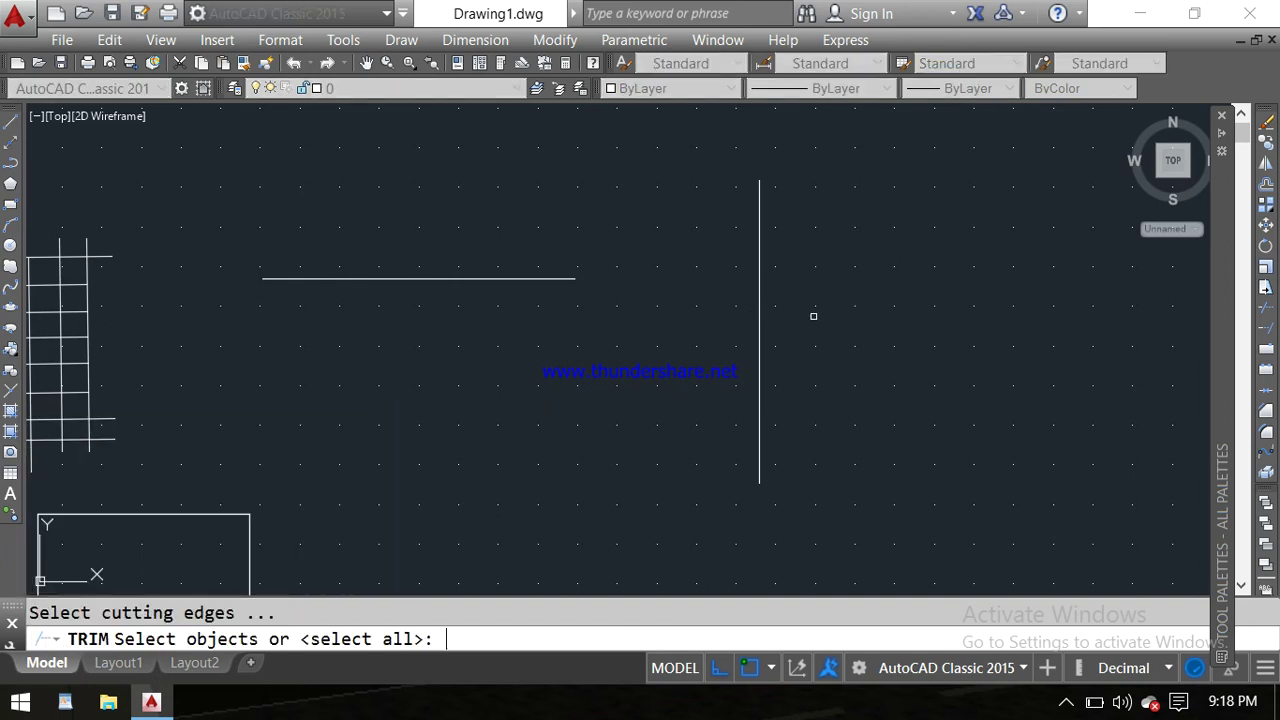
{"action": "key", "text": "Return"}
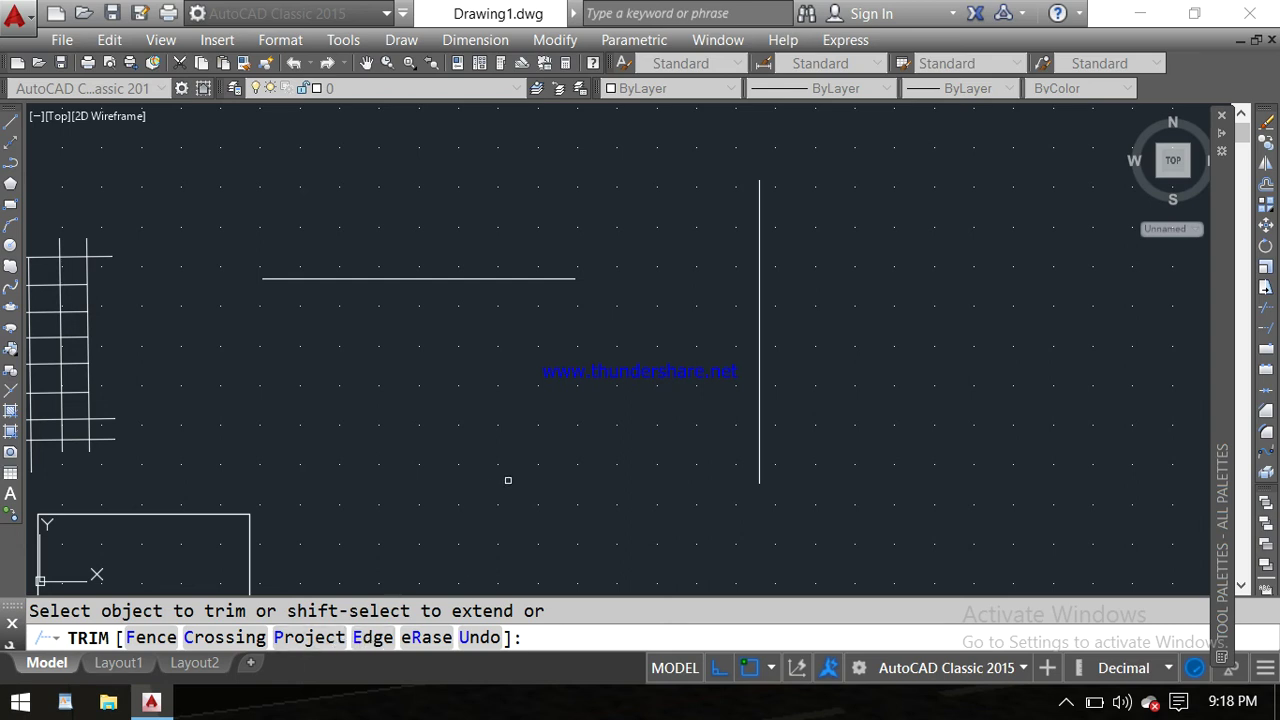
{"action": "type", "text": "e"}
{"action": "key", "text": "Return"}
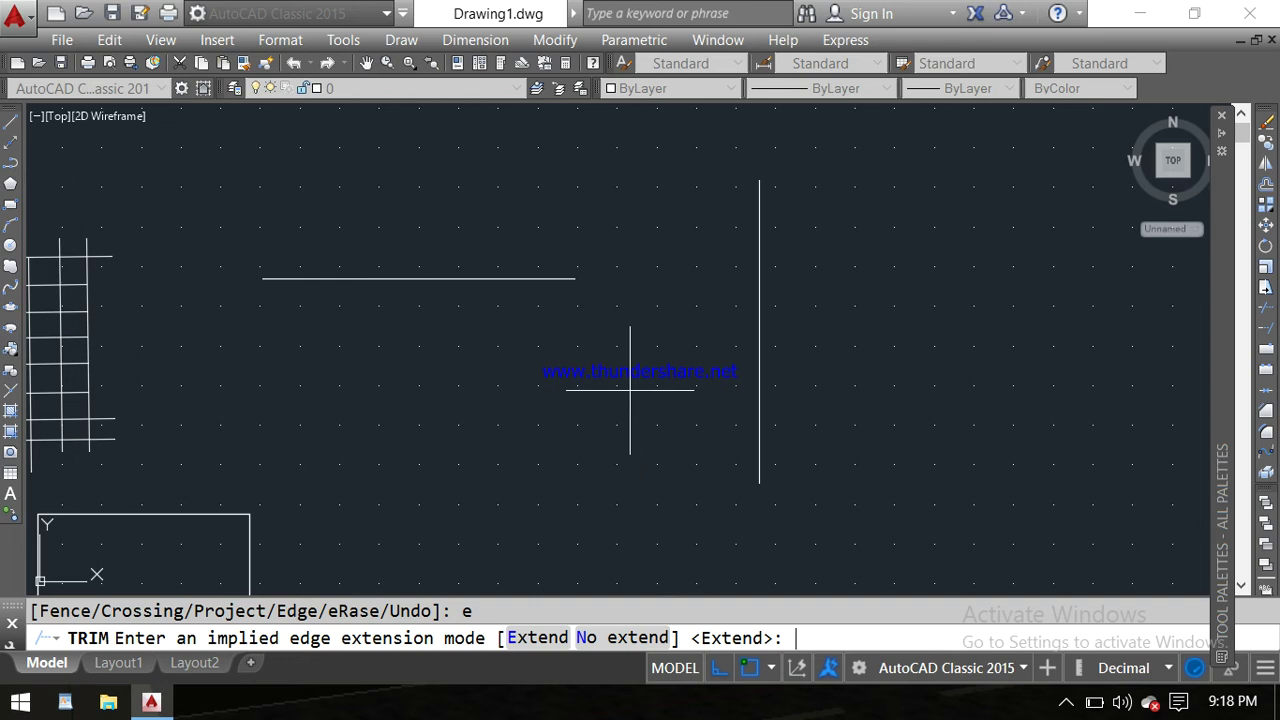
{"action": "key", "text": "Return"}
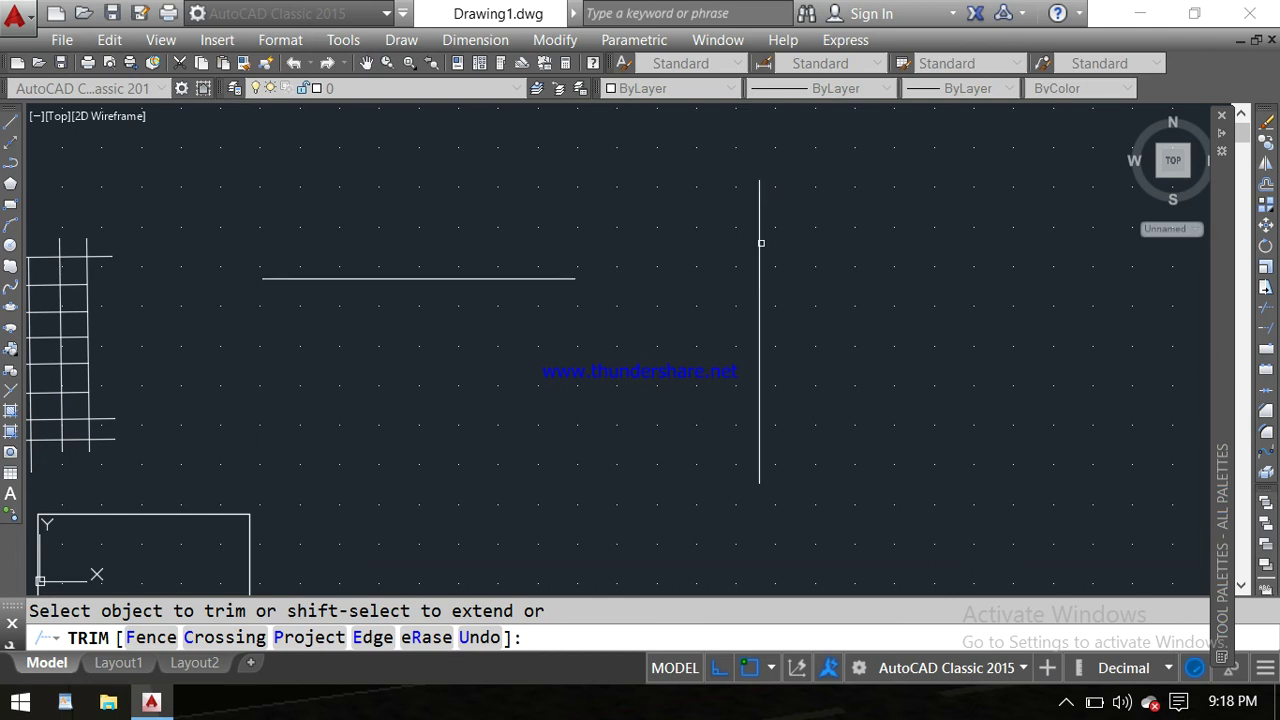
{"action": "left_click", "coordinate": [786, 192]}
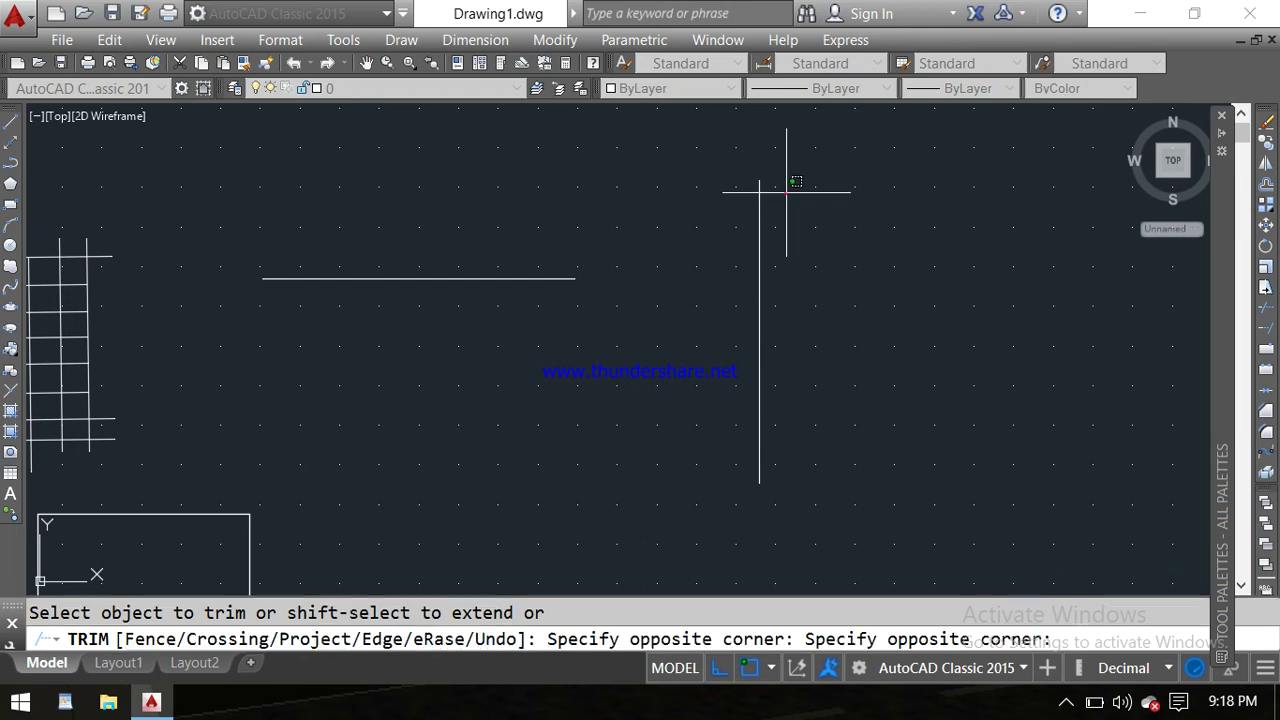
{"action": "left_click", "coordinate": [715, 262]}
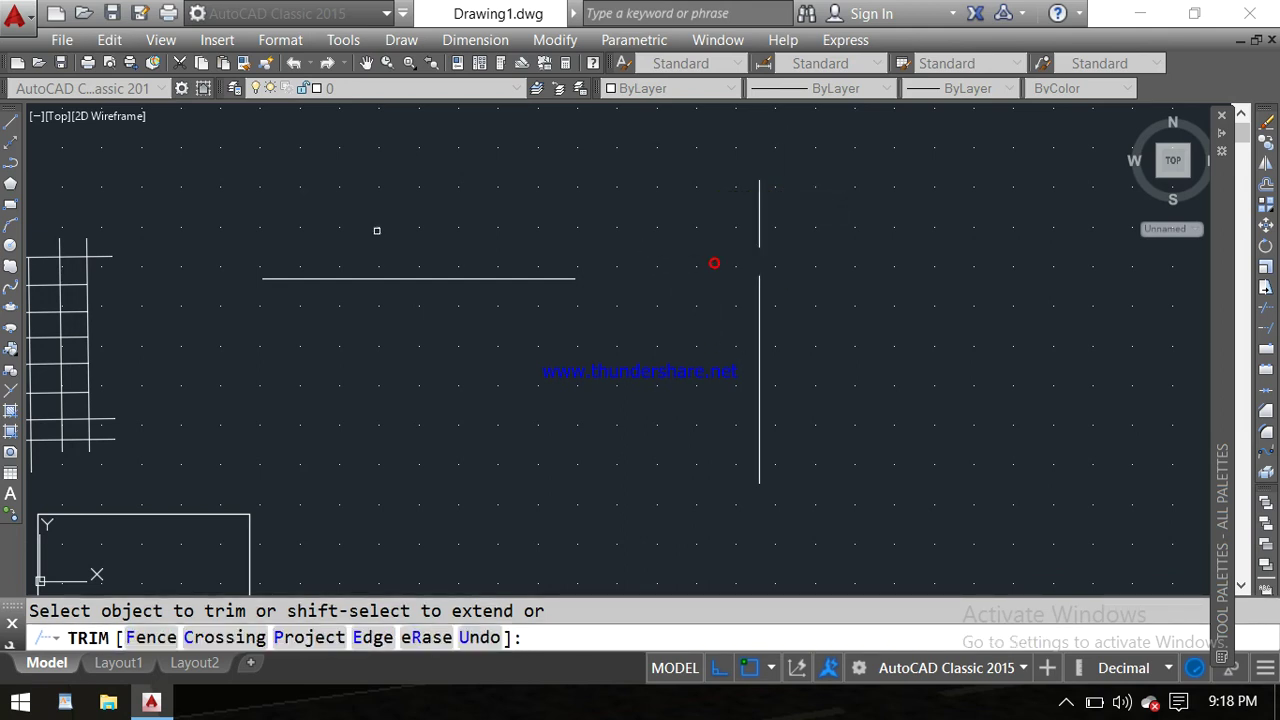
{"action": "key", "text": "Escape"}
{"action": "left_click", "coordinate": [759, 214]}
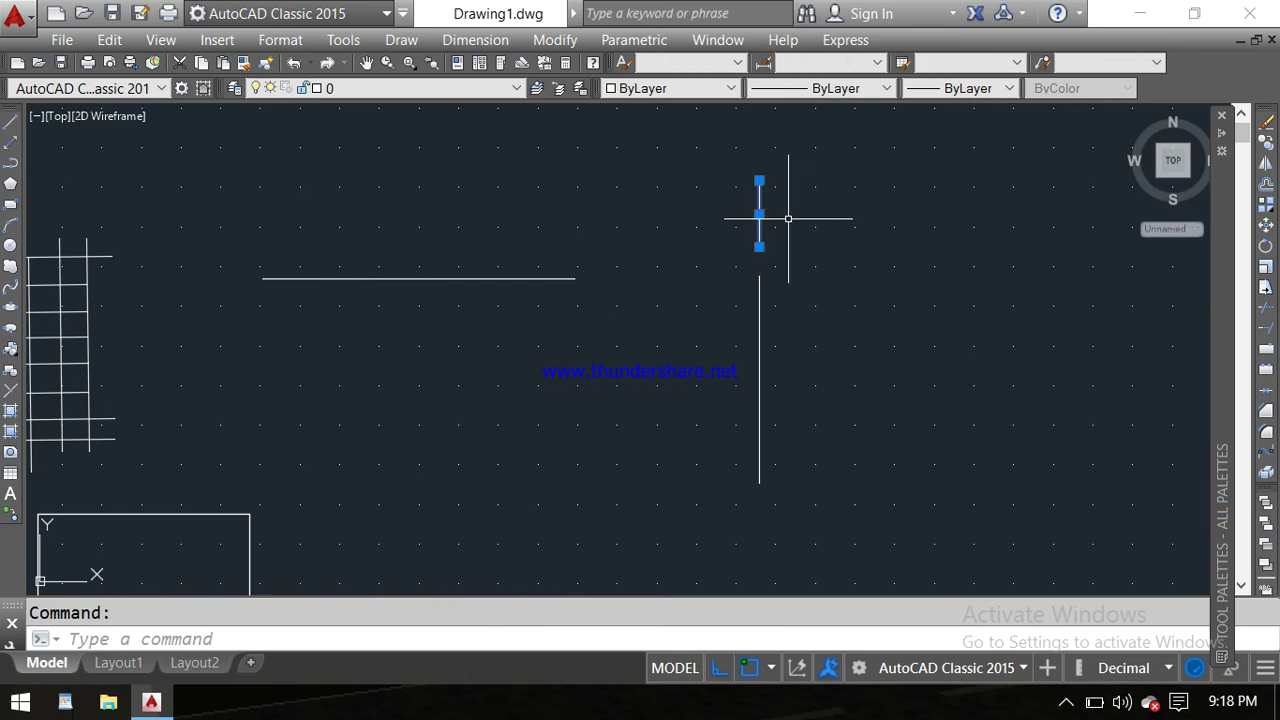
Erase the short leftover line piece and draw new lines from the horizontal line's right end
{"action": "key", "text": "Delete"}
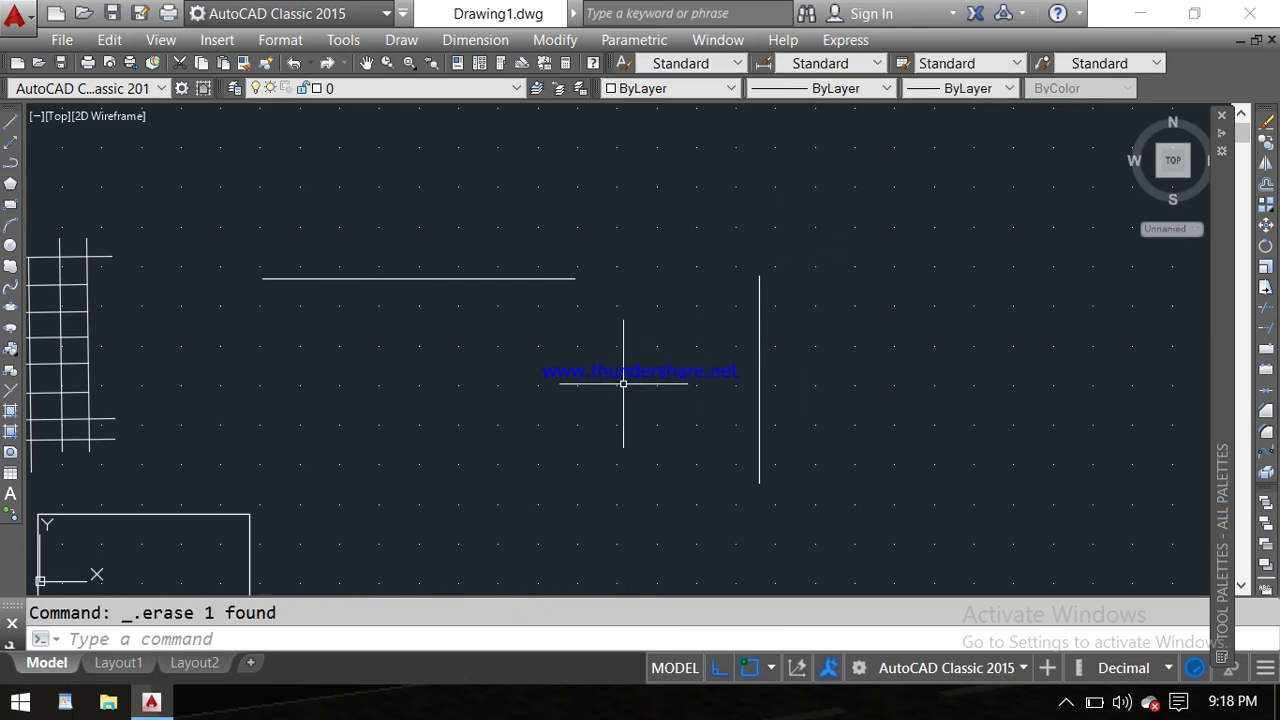
{"action": "type", "text": "l"}
{"action": "key", "text": "Return"}
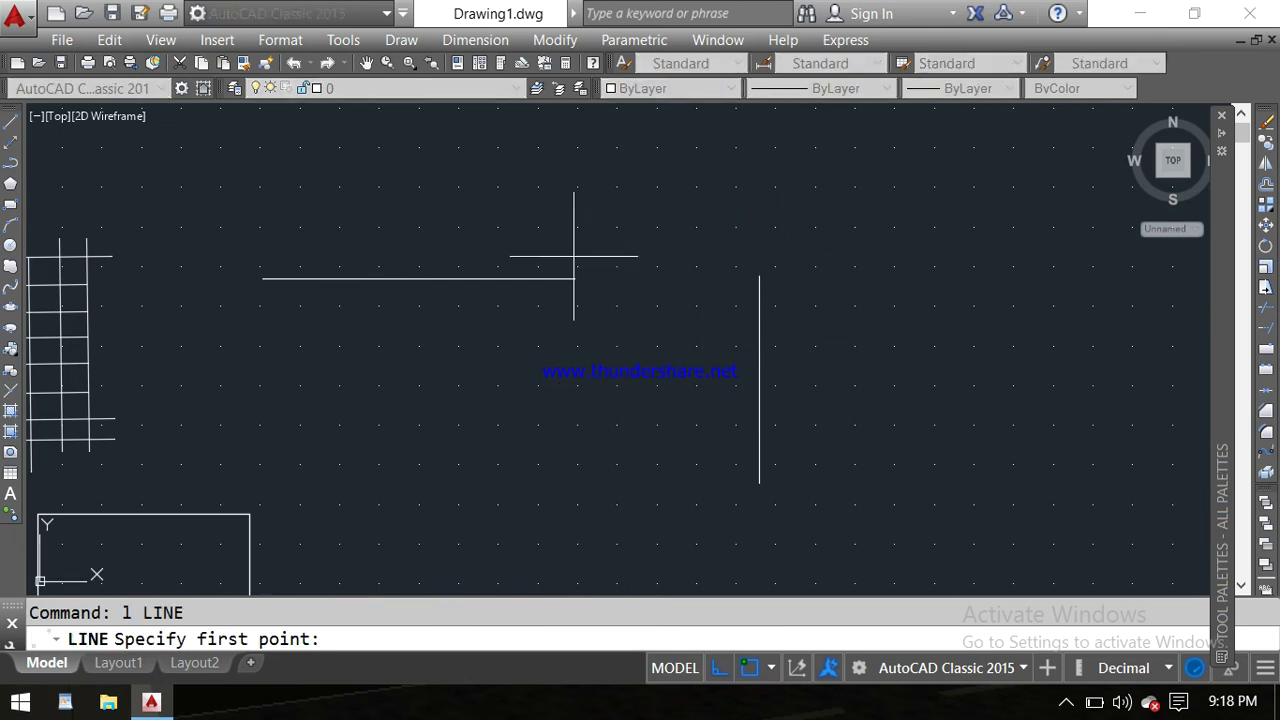
{"action": "left_click", "coordinate": [576, 278]}
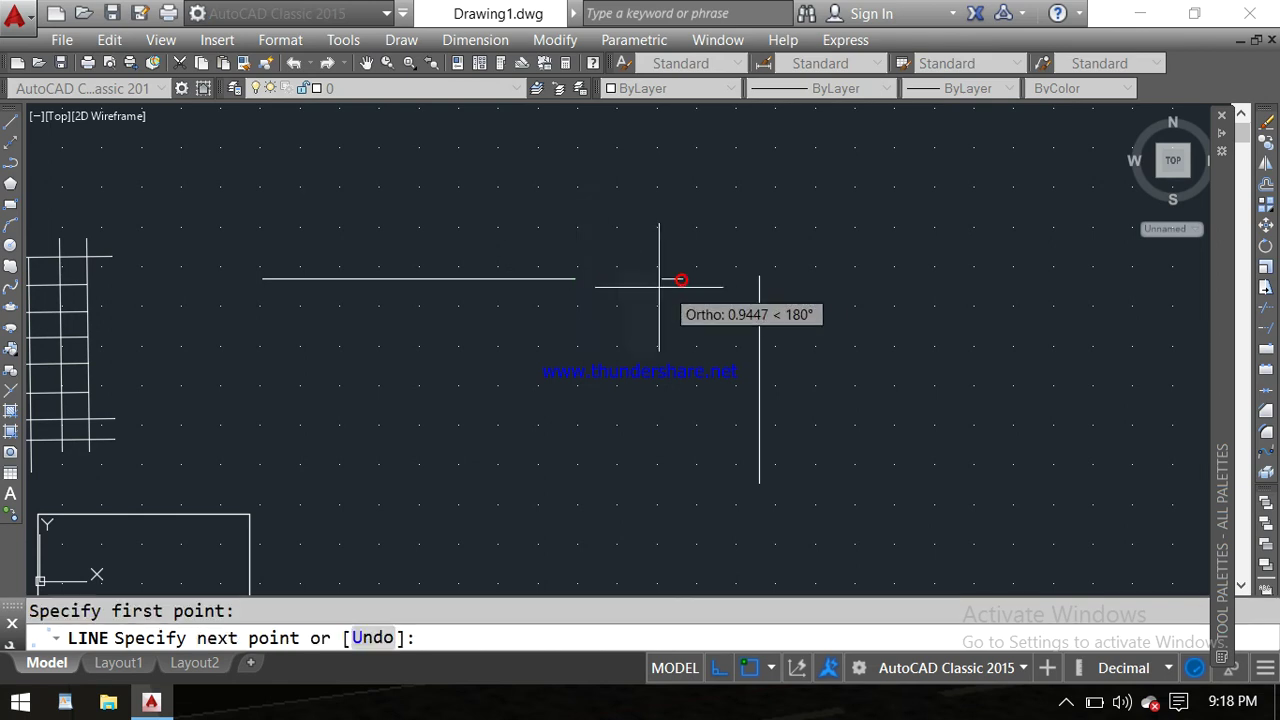
{"action": "left_click", "coordinate": [575, 278]}
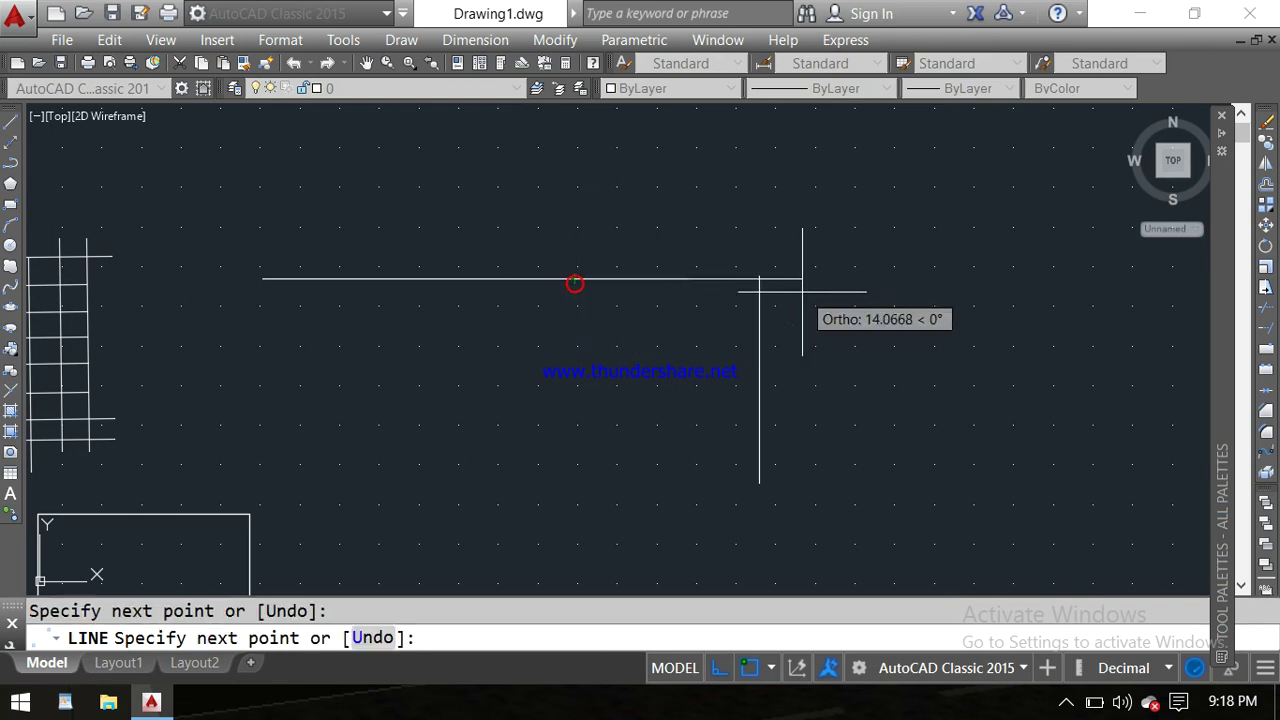
{"action": "left_click", "coordinate": [865, 272]}
{"action": "scroll", "coordinate": [701, 271], "scroll_direction": "up", "scroll_amount": 4}
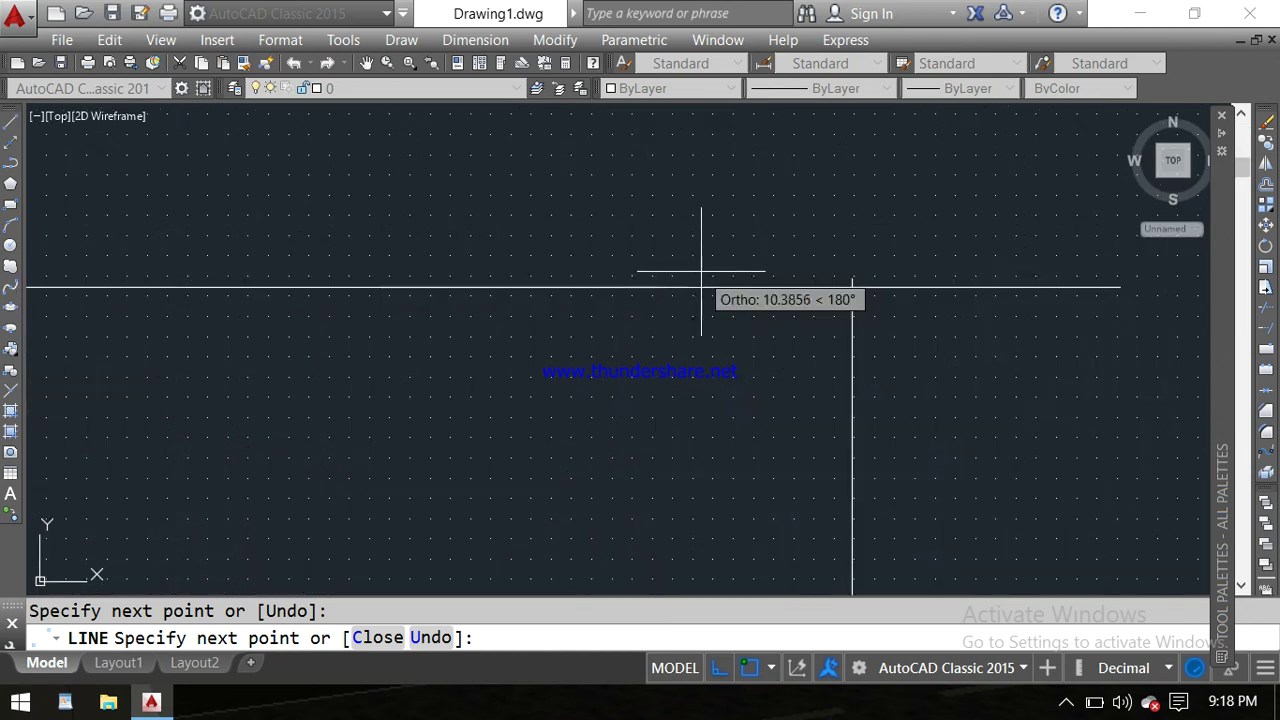
{"action": "scroll", "coordinate": [705, 274], "scroll_direction": "down", "scroll_amount": 3}
{"action": "scroll", "coordinate": [728, 271], "scroll_direction": "down", "scroll_amount": 2}
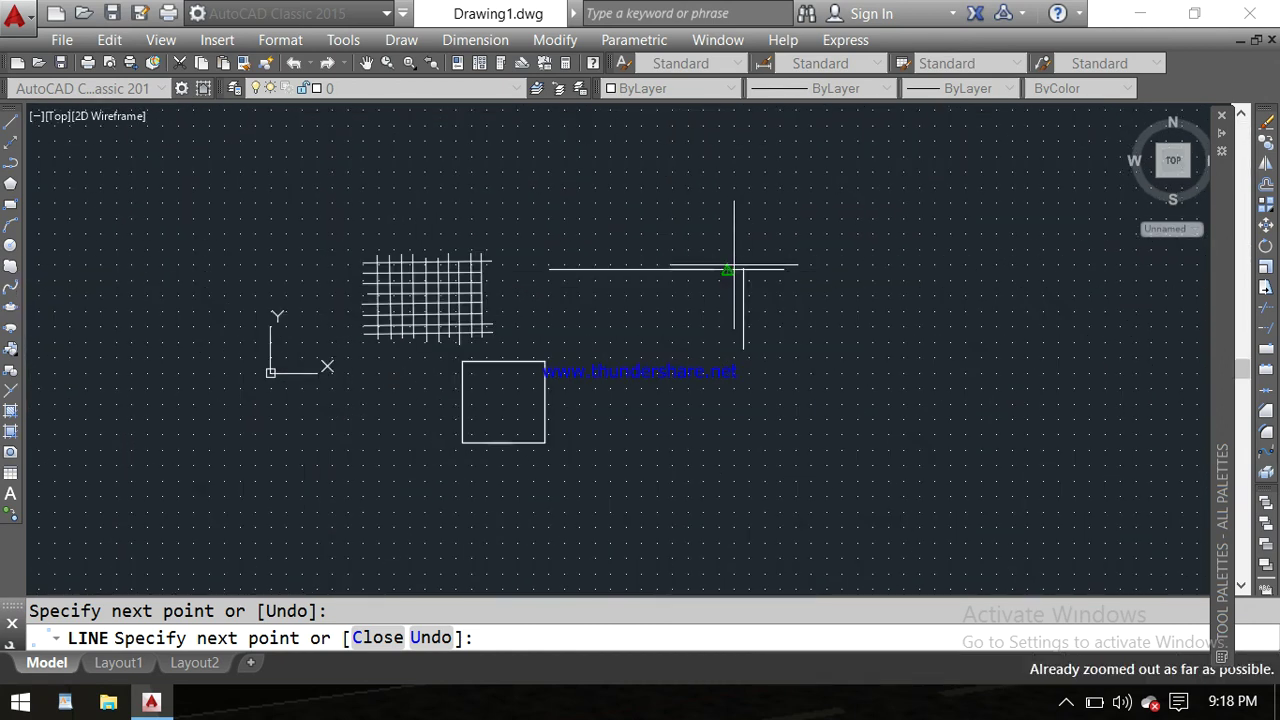
Window-select the new lines and the vertical line and delete all three
{"action": "key", "text": "Escape"}
{"action": "left_click", "coordinate": [803, 252]}
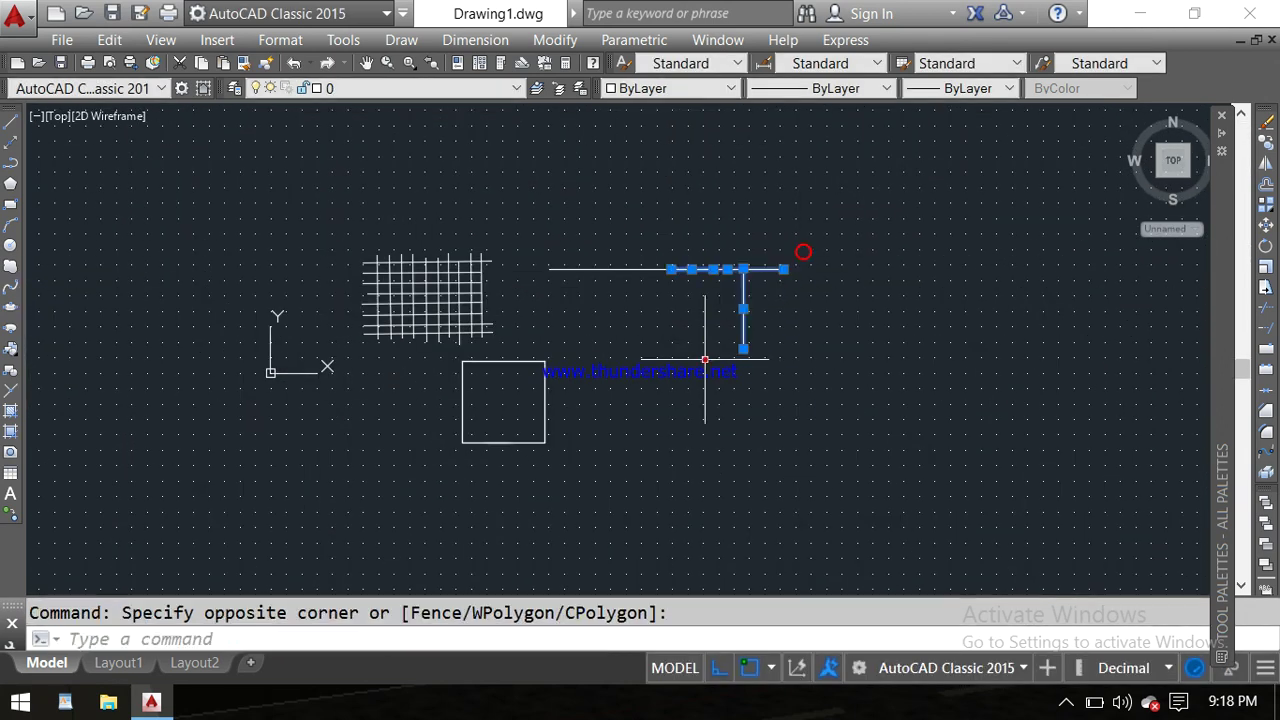
{"action": "left_click", "coordinate": [705, 359]}
{"action": "key", "text": "Delete"}
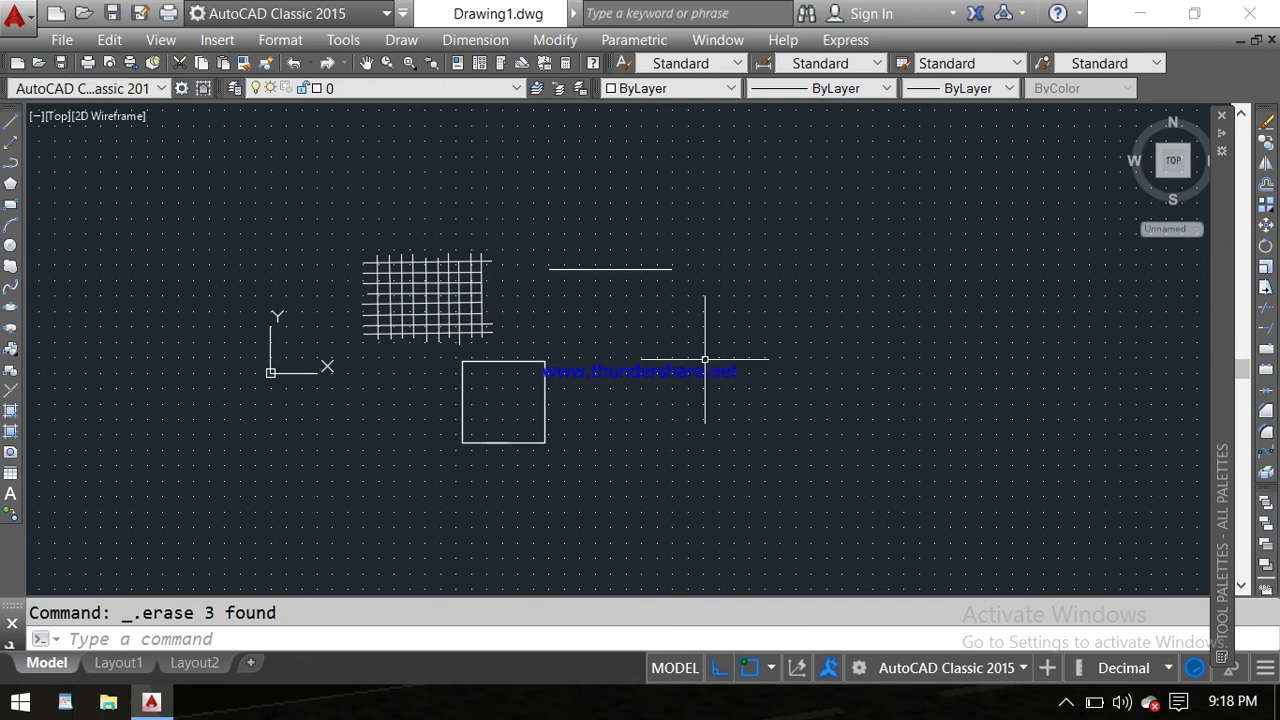
{"action": "scroll", "coordinate": [420, 320], "scroll_direction": "up", "scroll_amount": 1}
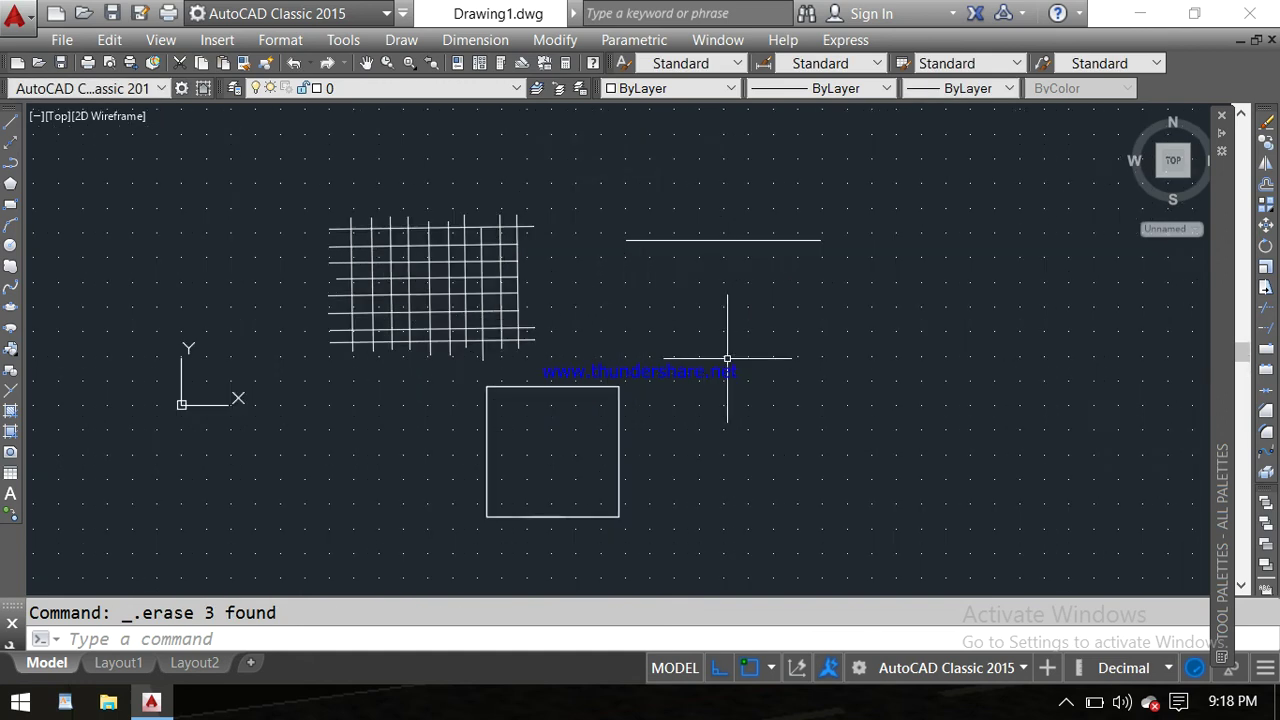
With TRIM using all edges, eRase six lower-right grid lines by crossing selection
{"action": "type", "text": "tr"}
{"action": "key", "text": "Return"}
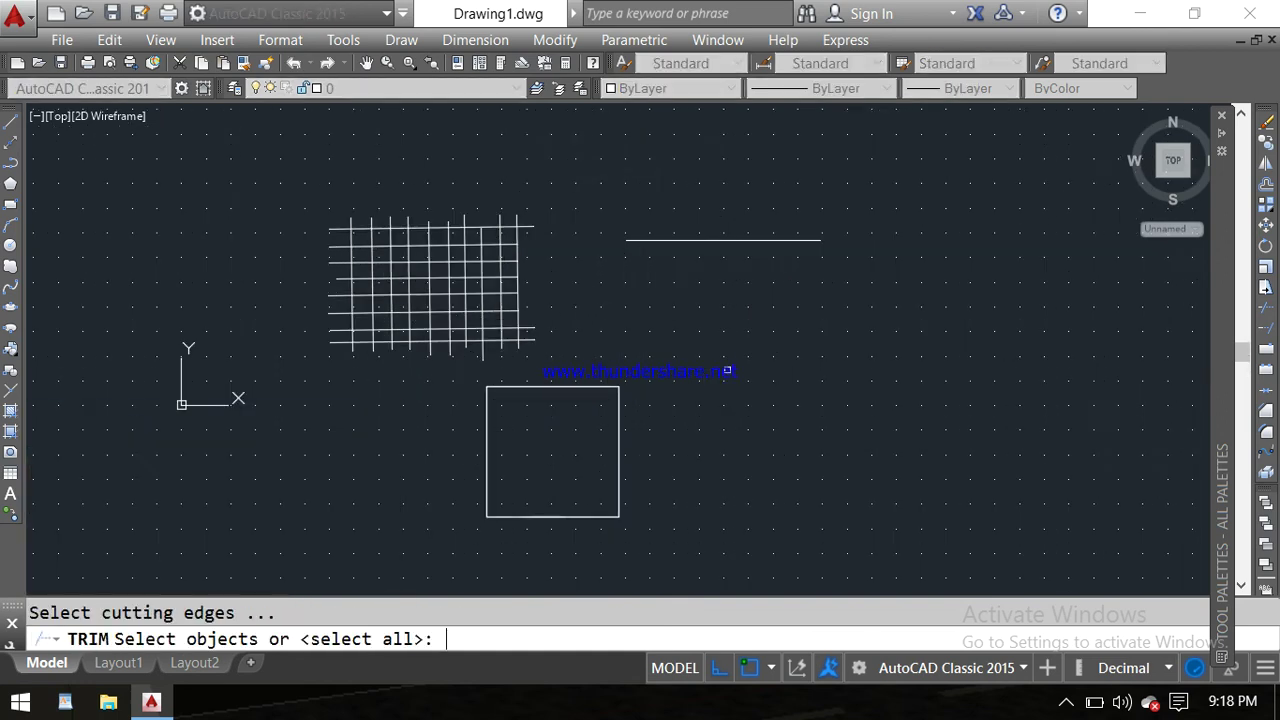
{"action": "key", "text": "Return"}
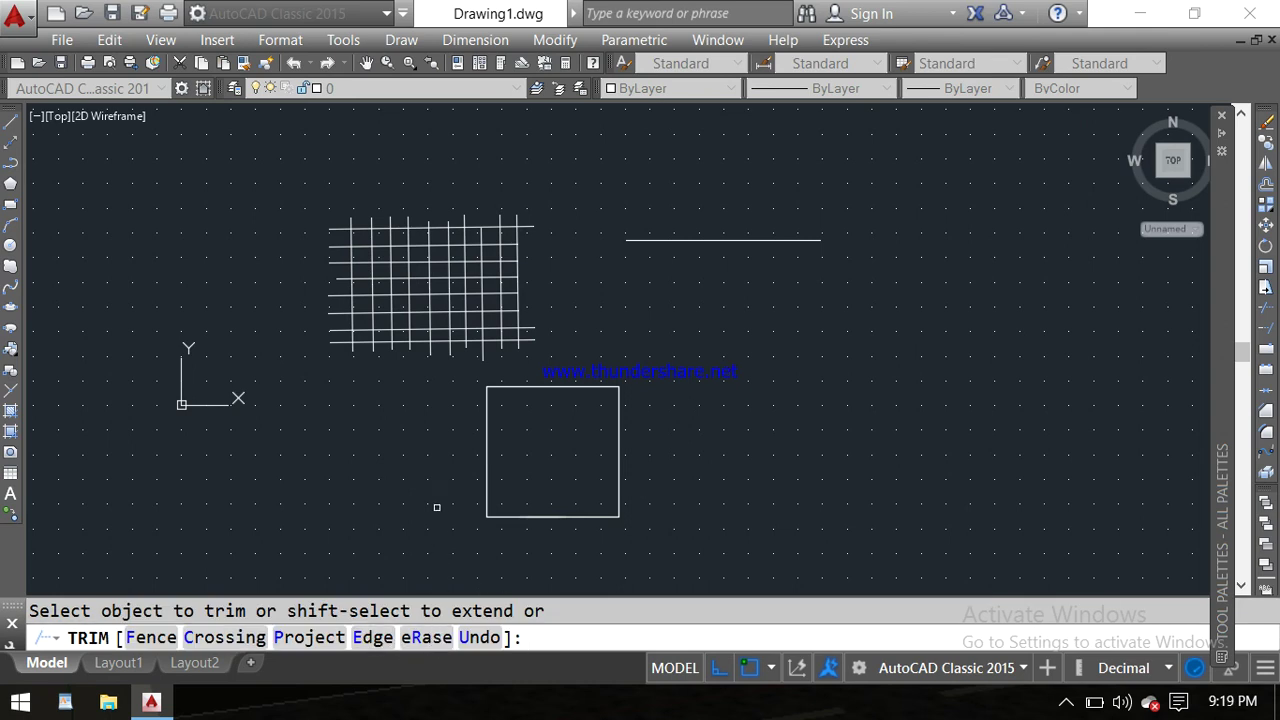
{"action": "scroll", "coordinate": [396, 435], "scroll_direction": "up", "scroll_amount": 2}
{"action": "middle_click_drag", "start_coordinate": [418, 383], "coordinate": [449, 480]}
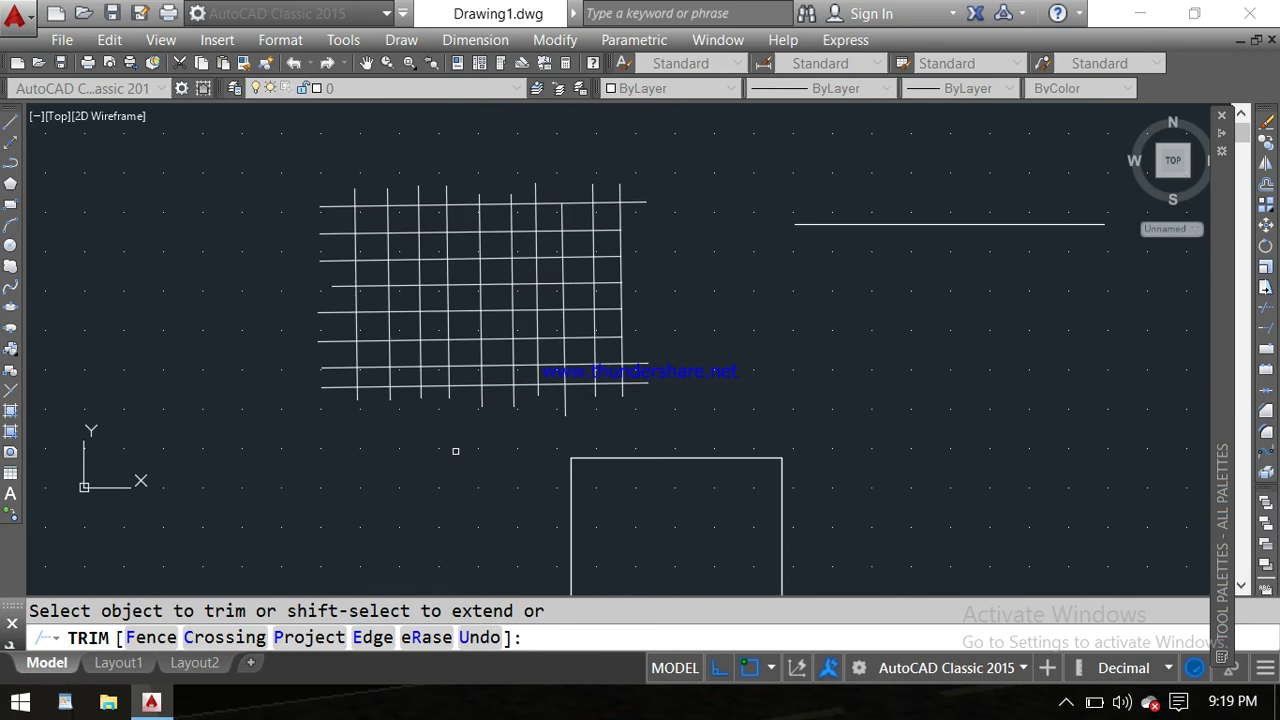
{"action": "type", "text": "r"}
{"action": "key", "text": "Return"}
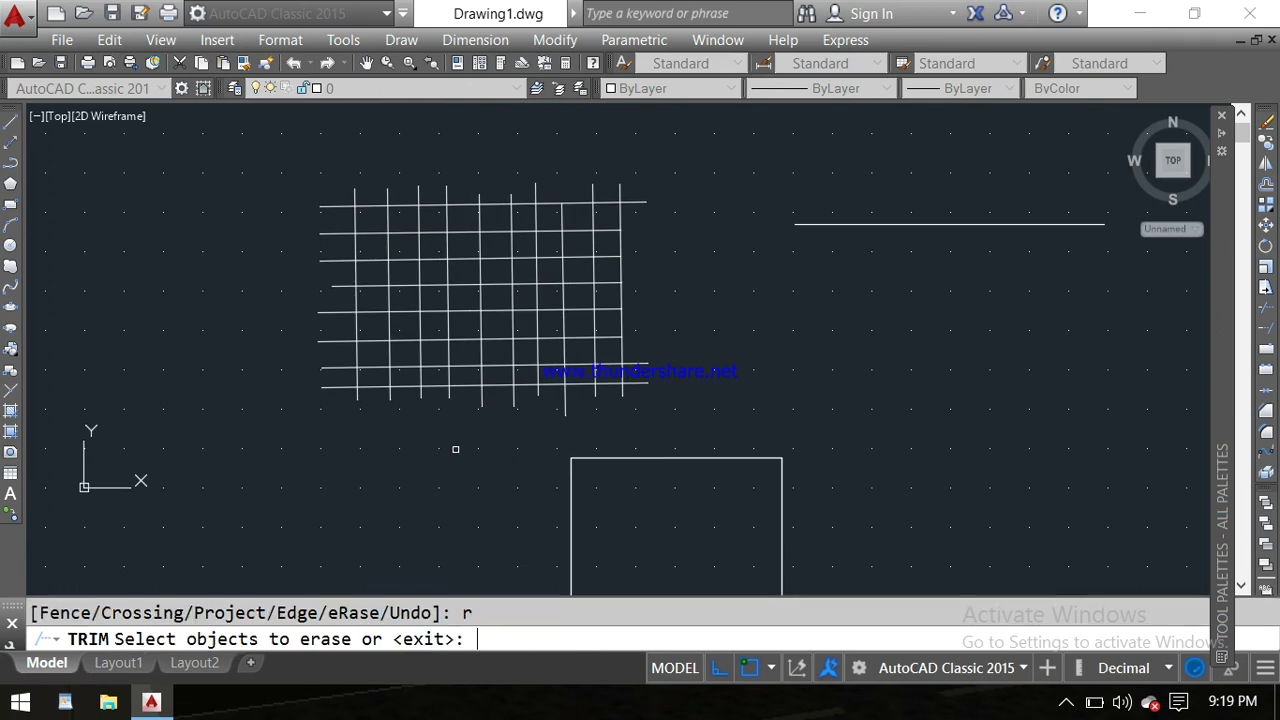
{"action": "left_click", "coordinate": [656, 307]}
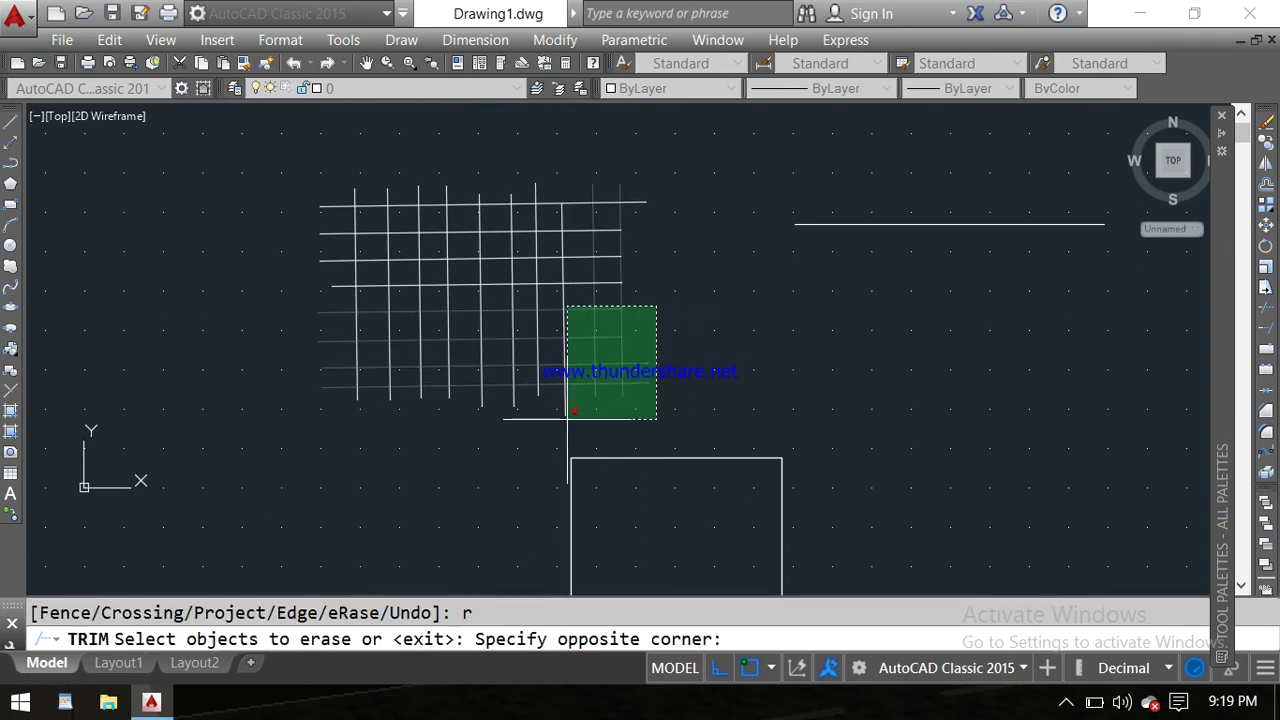
{"action": "left_click", "coordinate": [568, 413]}
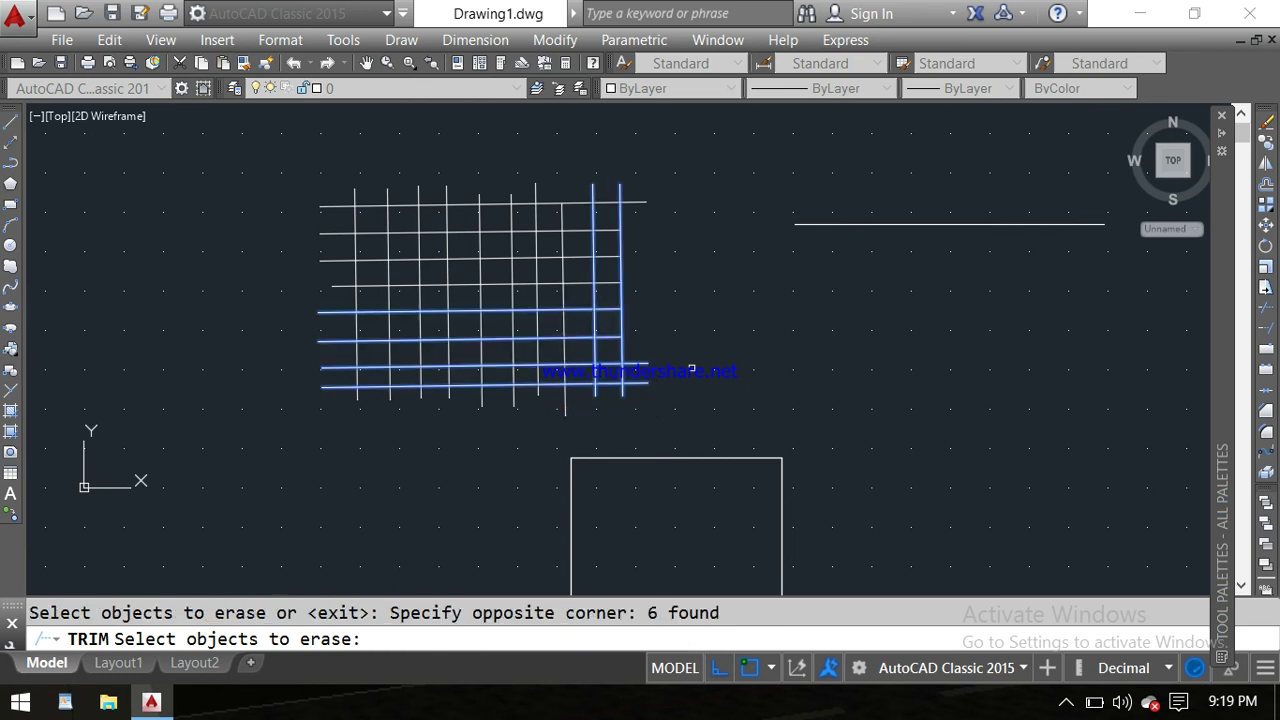
{"action": "key", "text": "Return"}
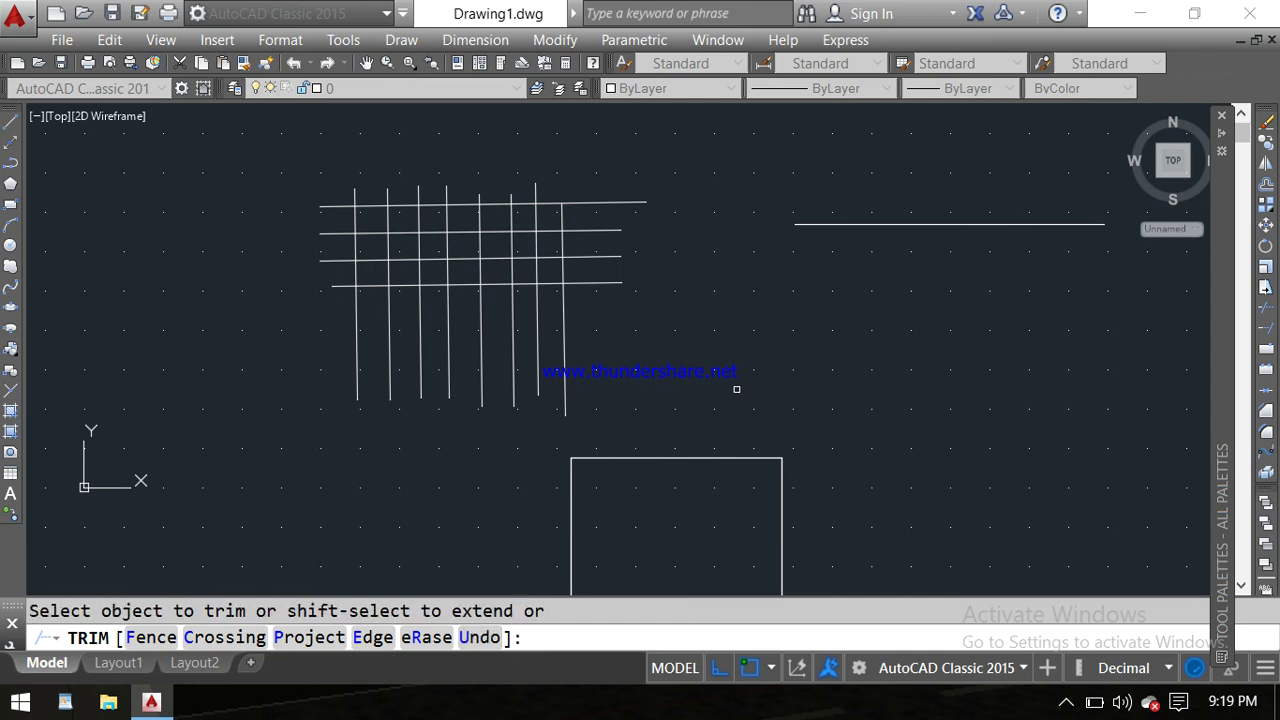
{"action": "key", "text": "Escape"}
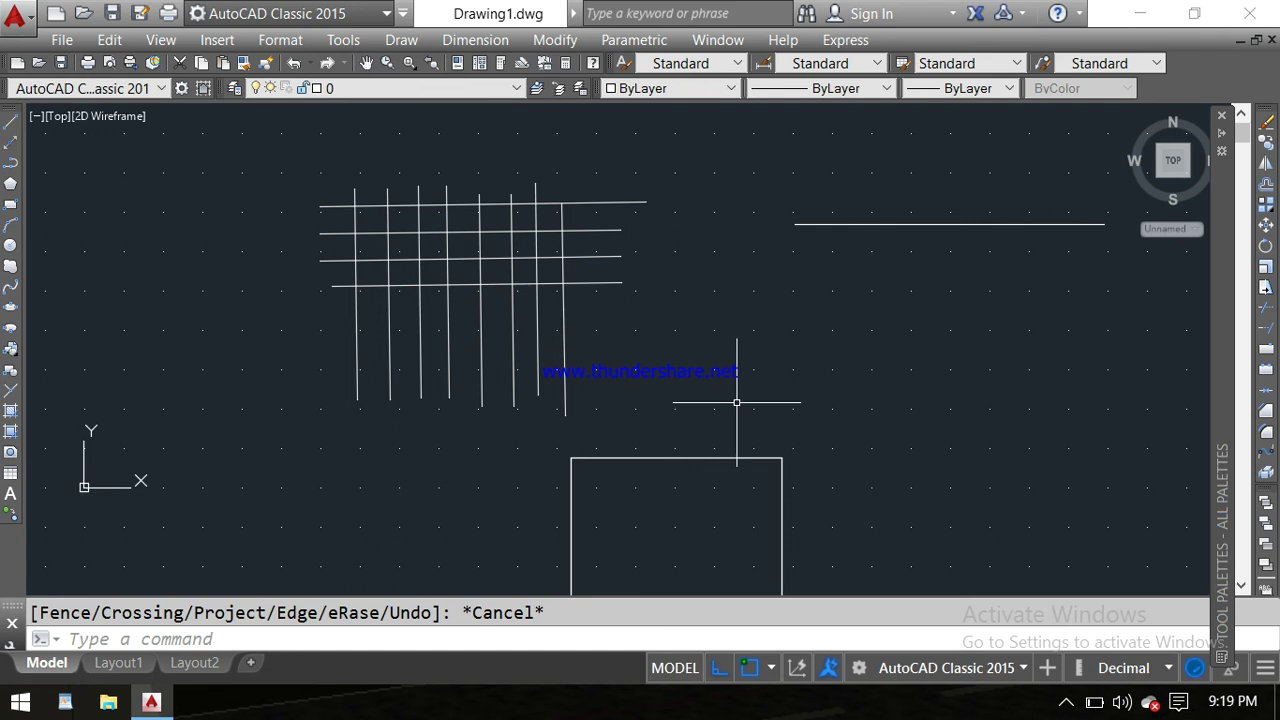
Undo the six grid-line erasures, redo once, and reposition the view on the grid
{"action": "key", "text": "ctrl+z"}
{"action": "key", "text": "ctrl+z"}
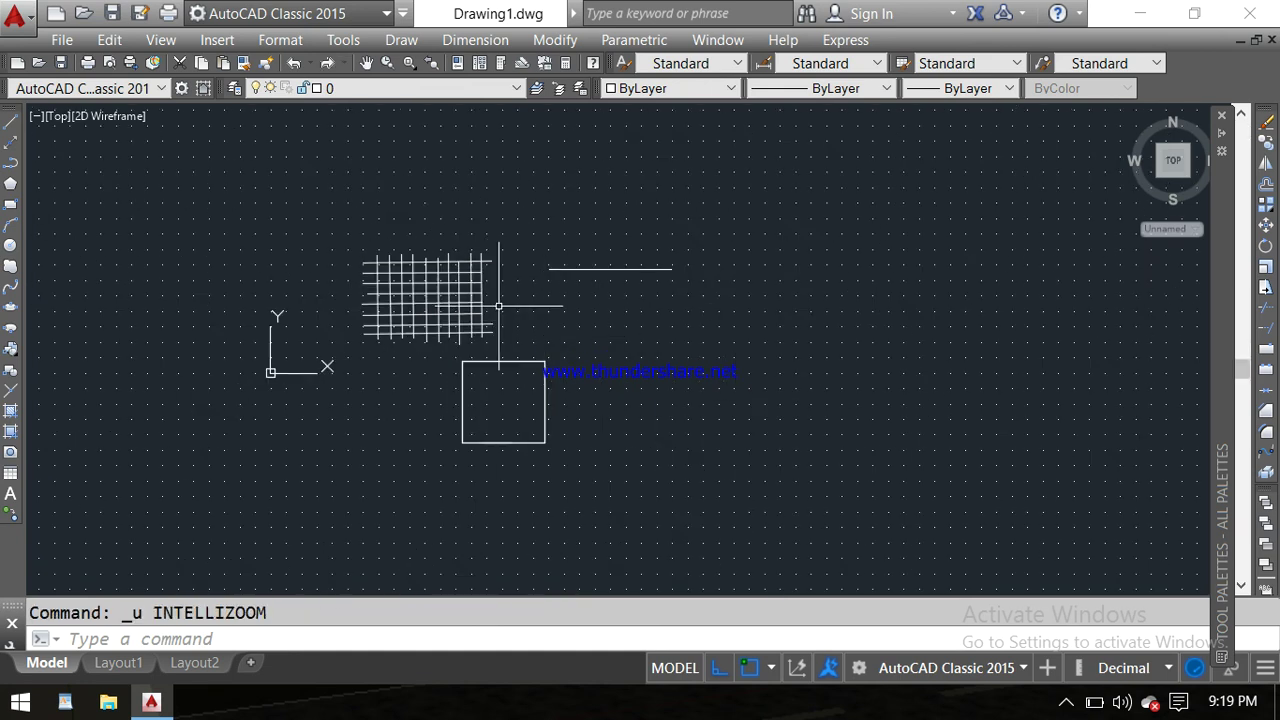
{"action": "scroll", "coordinate": [685, 346], "scroll_direction": "down", "scroll_amount": 5}
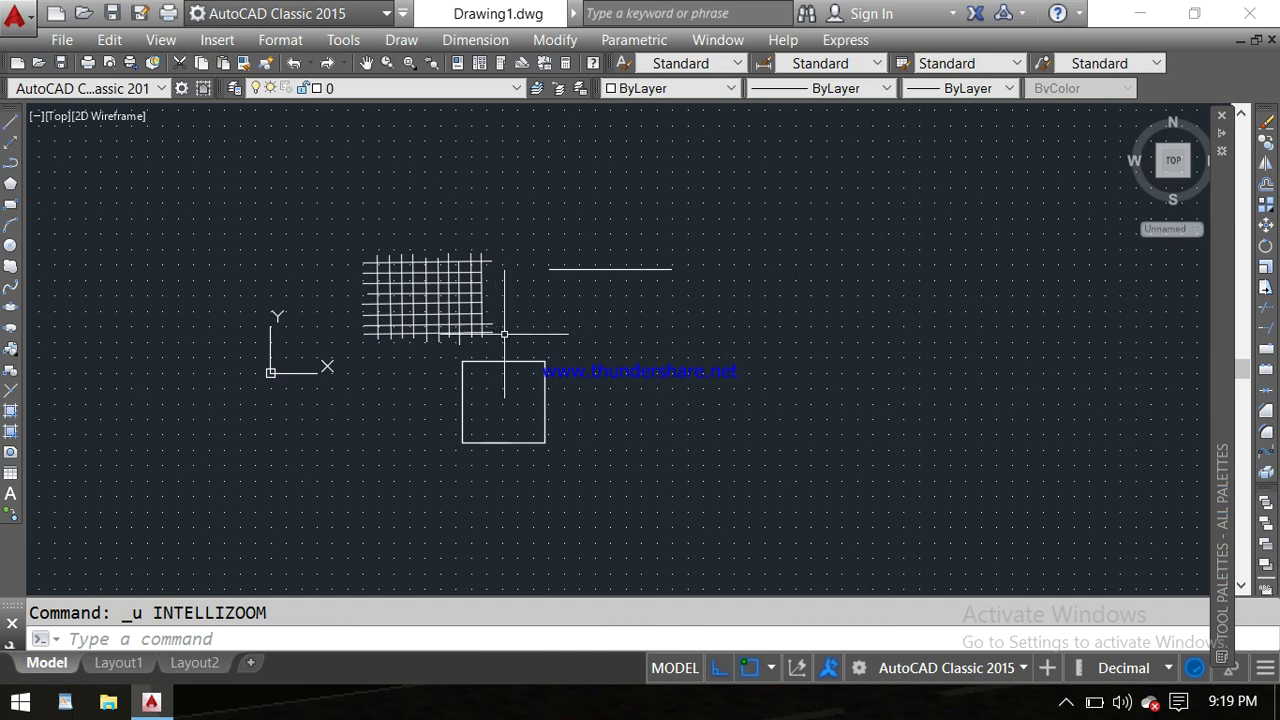
{"action": "key", "text": "ctrl+y"}
{"action": "key", "text": "ctrl+y"}
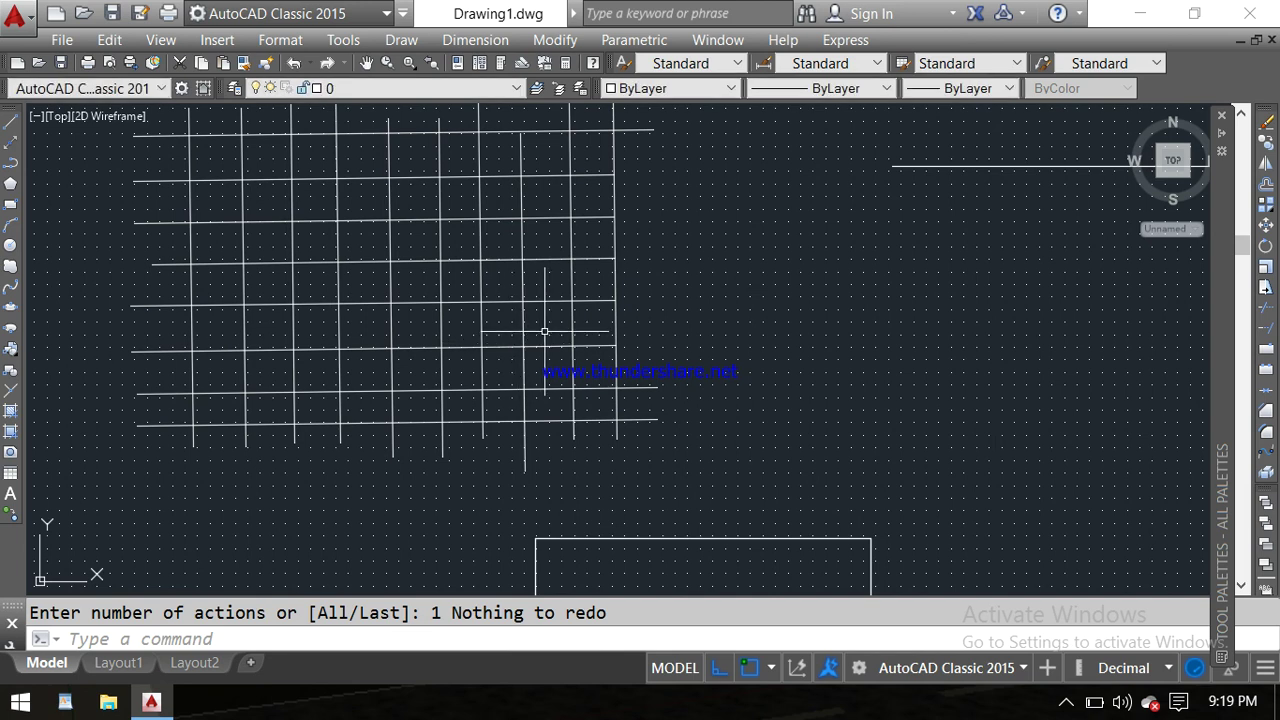
{"action": "scroll", "coordinate": [544, 331], "scroll_direction": "down", "scroll_amount": 2}
{"action": "scroll", "coordinate": [457, 314], "scroll_direction": "up", "scroll_amount": 1}
{"action": "scroll", "coordinate": [463, 320], "scroll_direction": "up", "scroll_amount": 1}
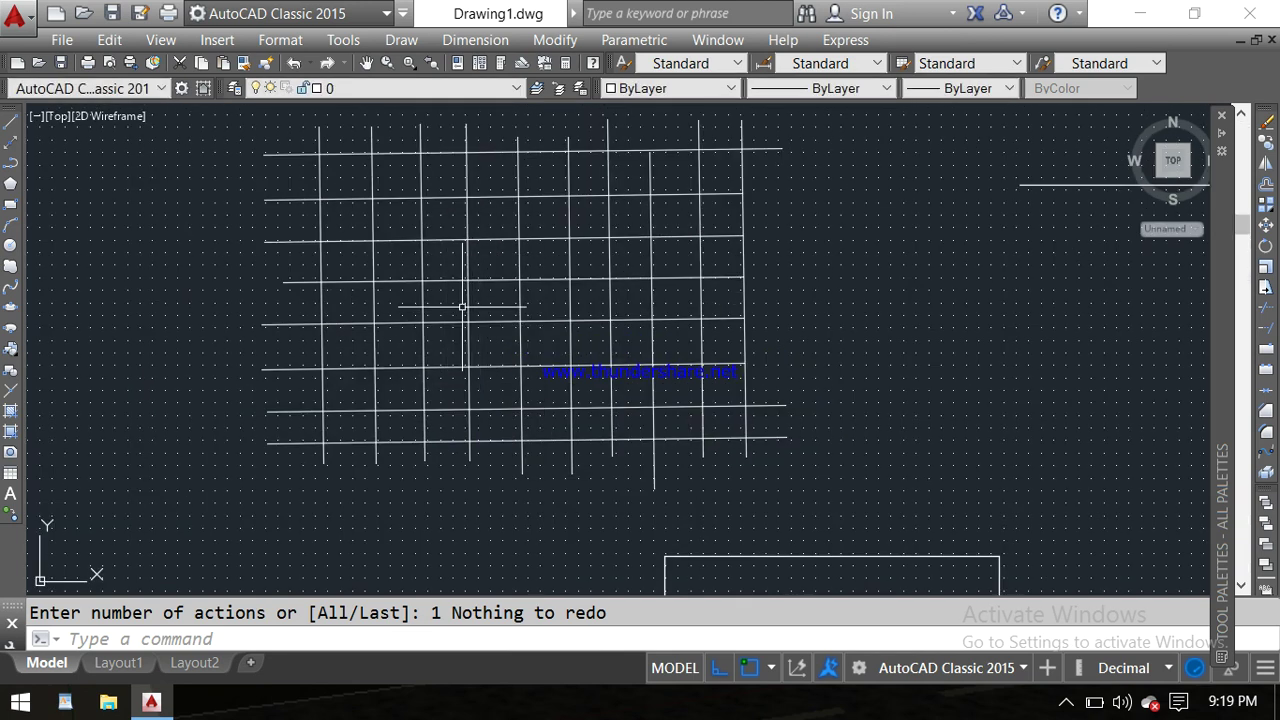
{"action": "middle_click_drag", "start_coordinate": [791, 237], "coordinate": [760, 240]}
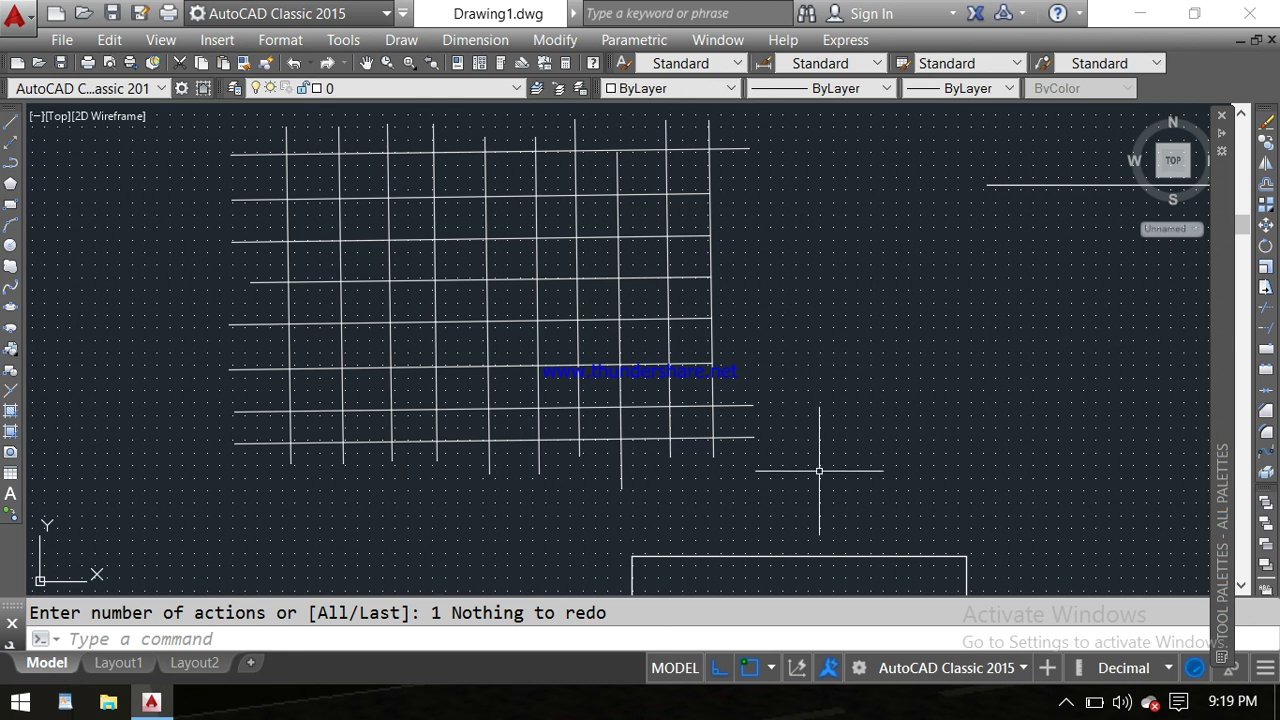
{"action": "middle_click_drag", "start_coordinate": [826, 302], "coordinate": [828, 322]}
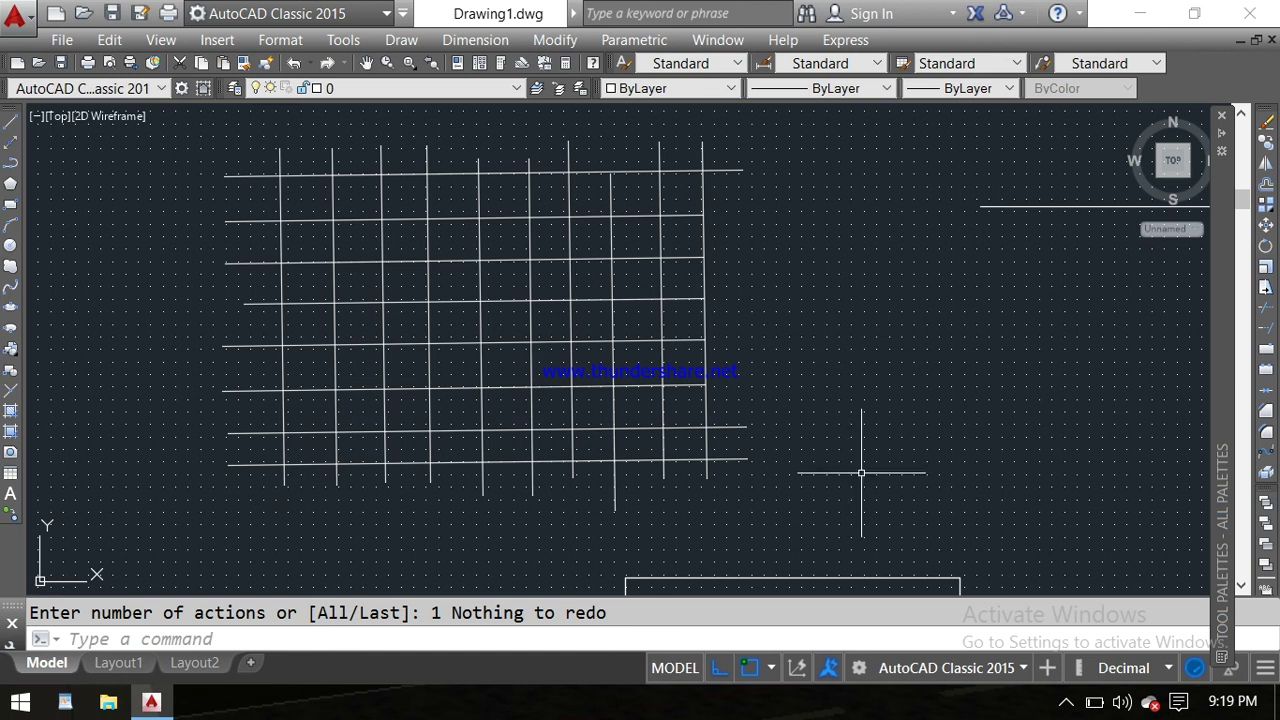
Open the ThunderSoft recorder's tray menu offering to stop the recording
{"action": "left_click", "coordinate": [1068, 704]}
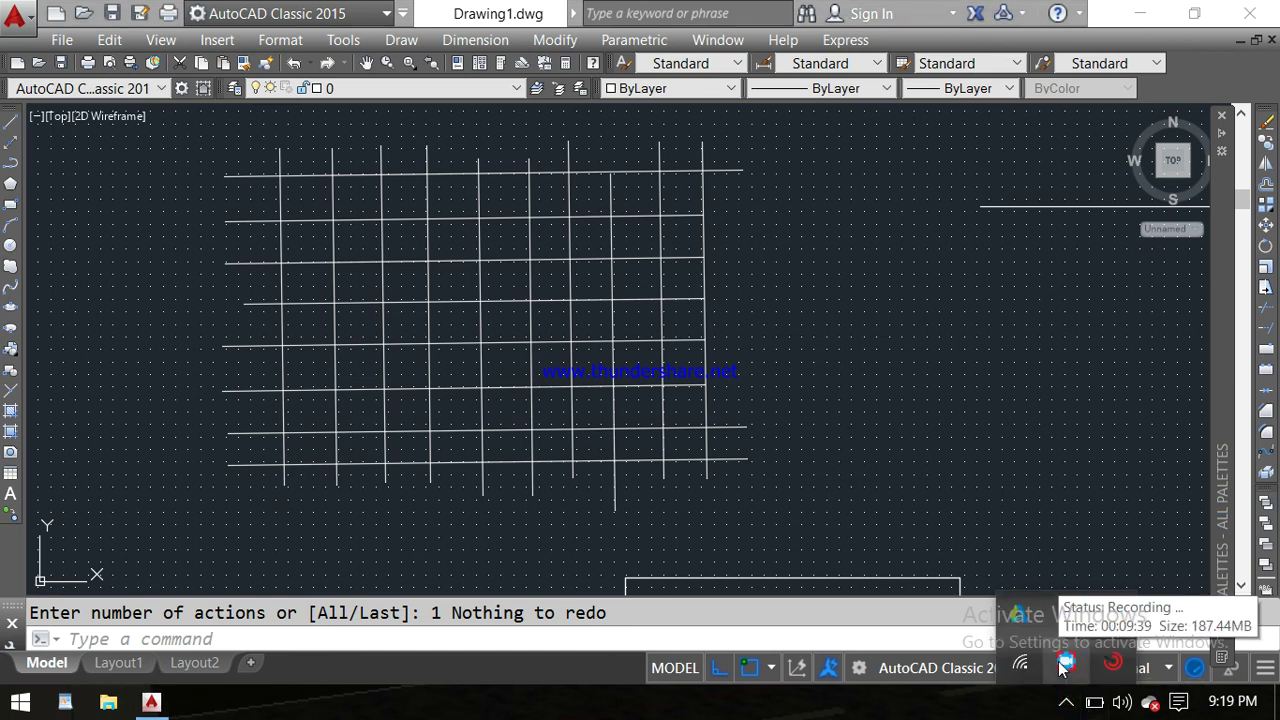
{"action": "right_click", "coordinate": [1064, 666]}
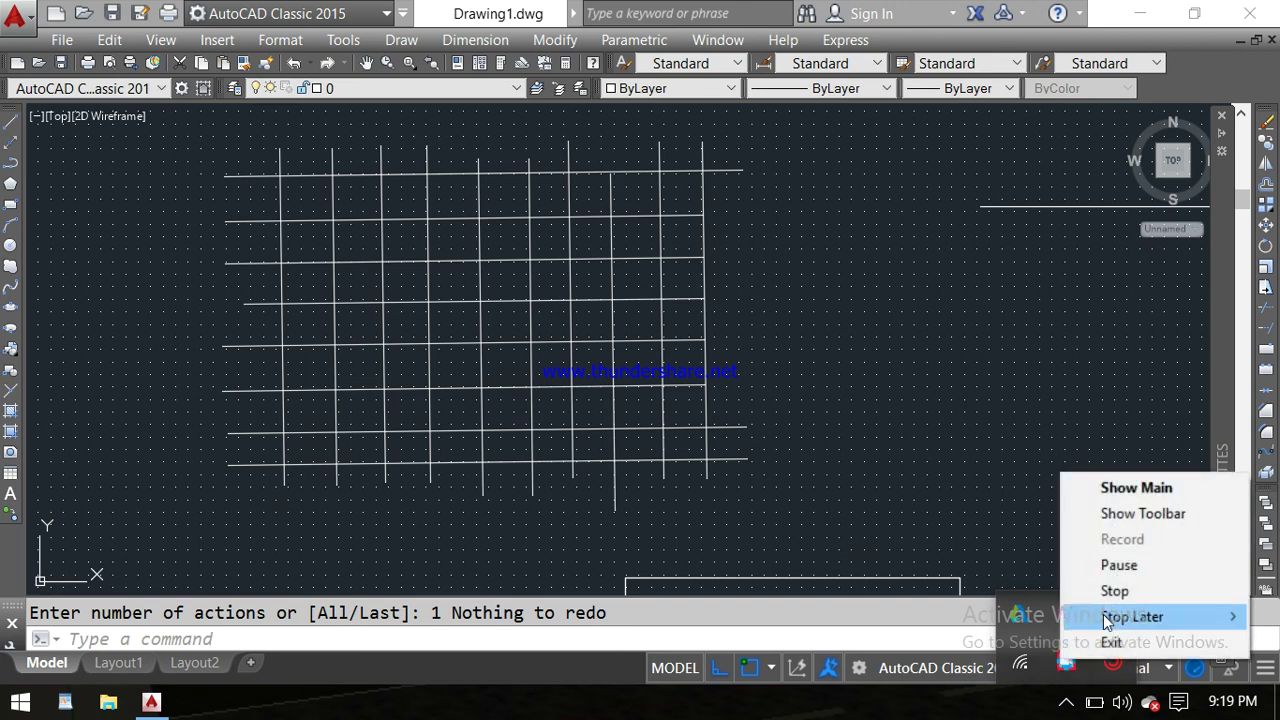